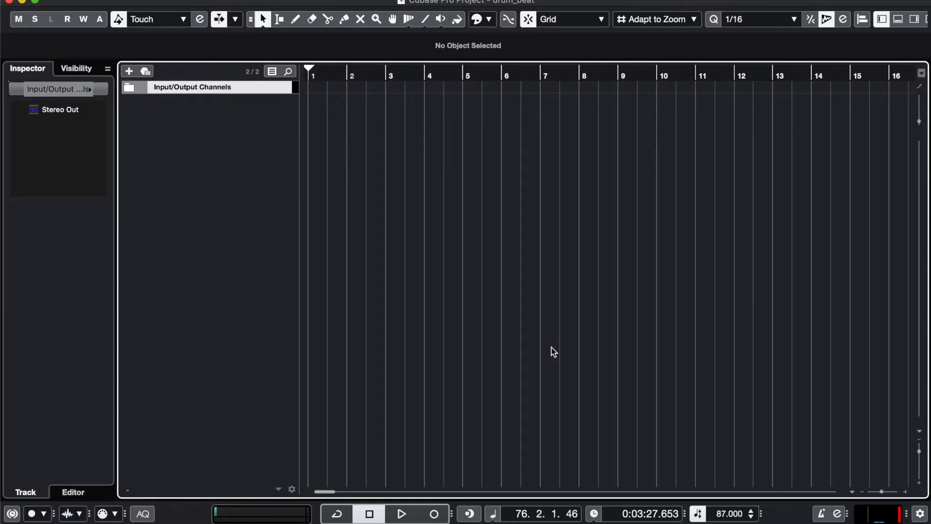
Add one Sitala instrument track routed to Stereo Out and colour the track yellow.
key(t)
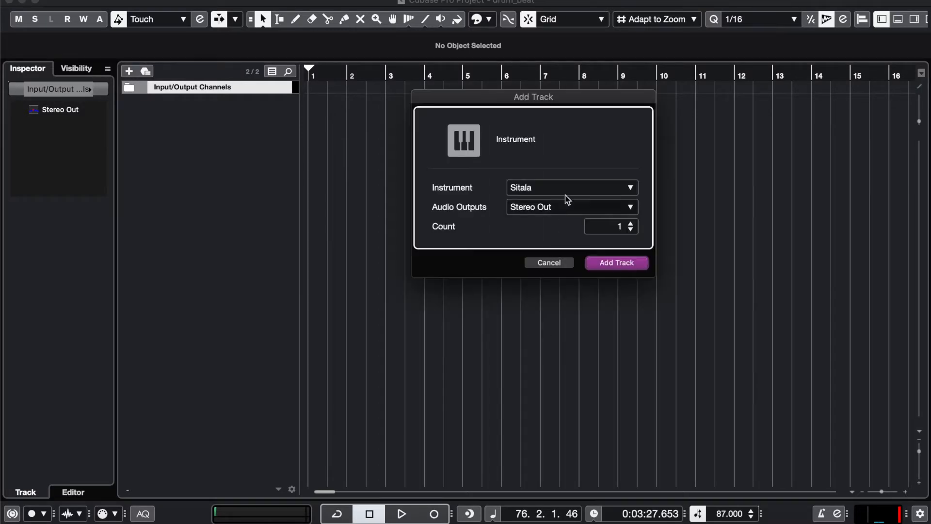
click(617, 263)
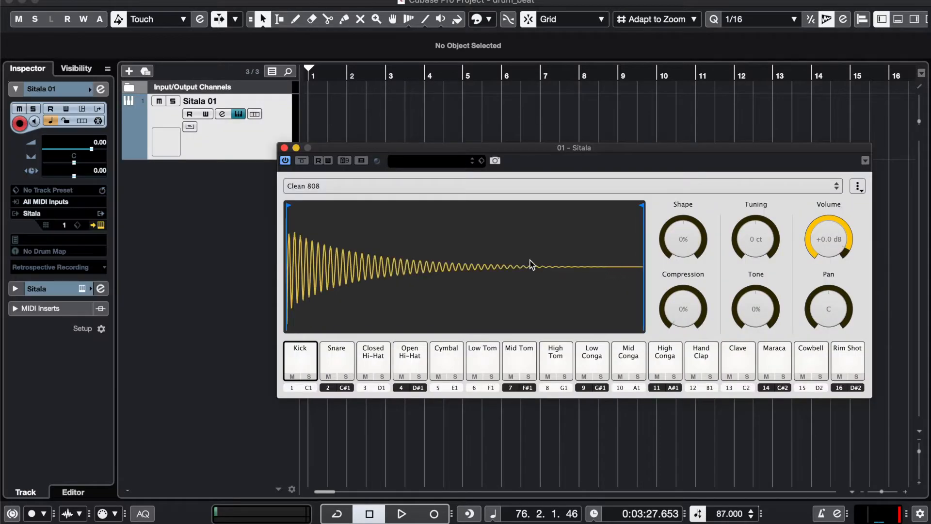
click(90, 89)
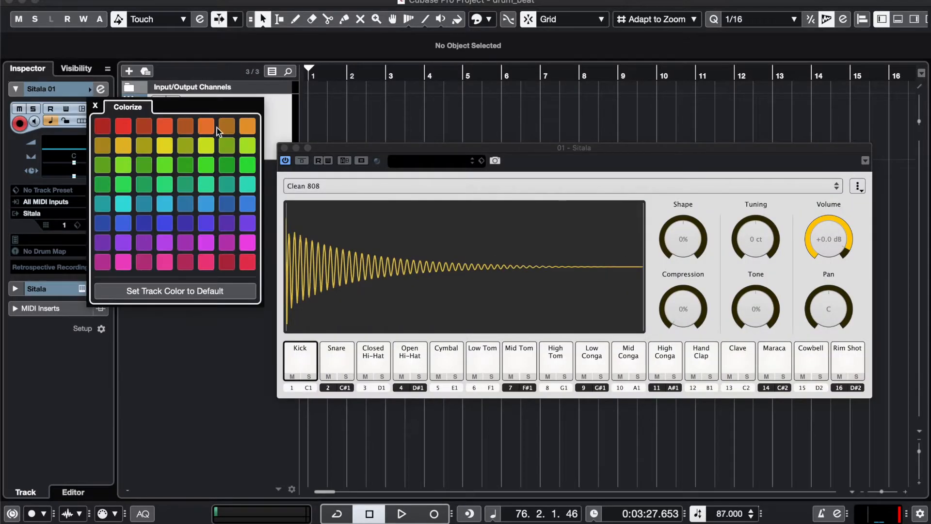
click(123, 147)
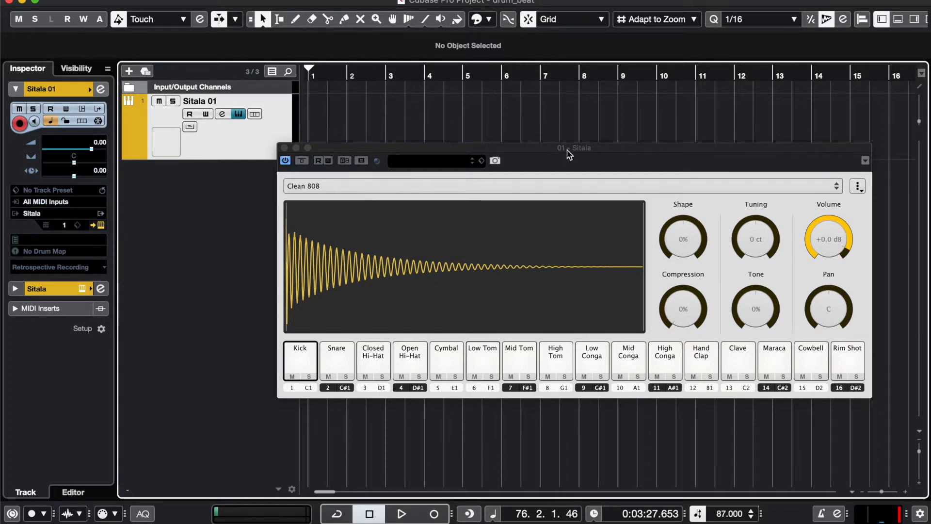
drag(568, 152, 551, 146)
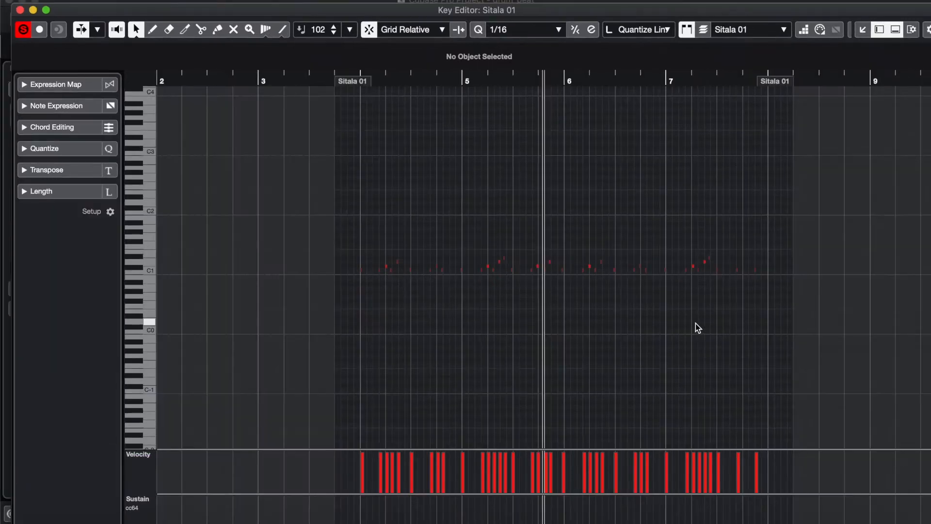
Examine the timing and distribution of the recorded drum notes across the whole part in the Key Editor.
key(h)
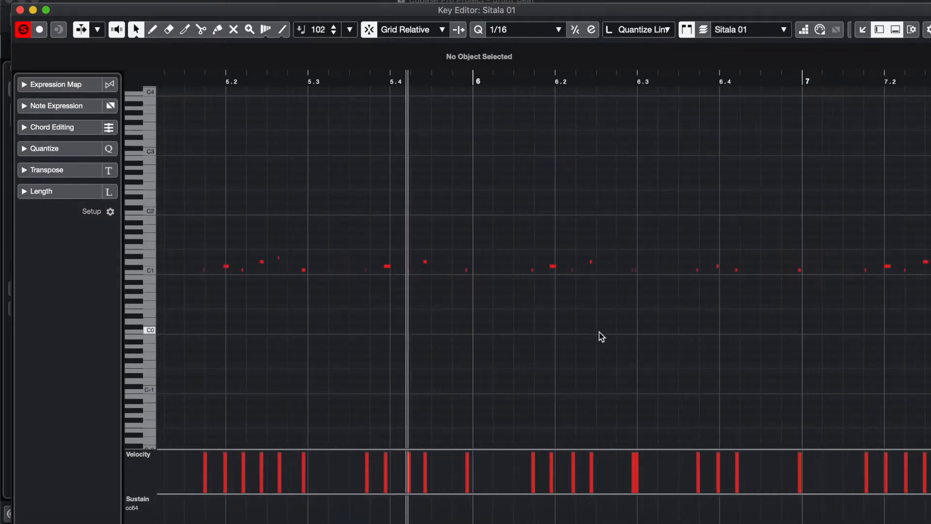
scroll(571, 339, up, 1)
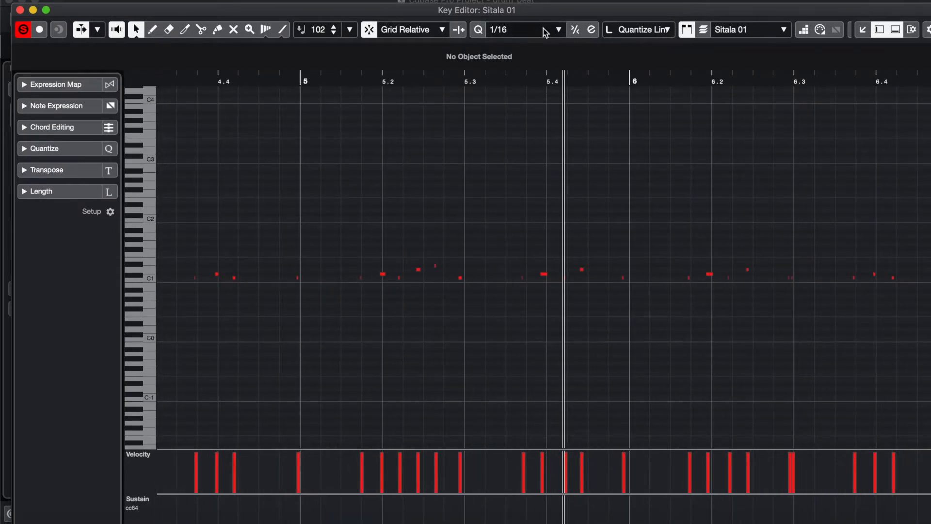
key(g)
key(g)
key(g)
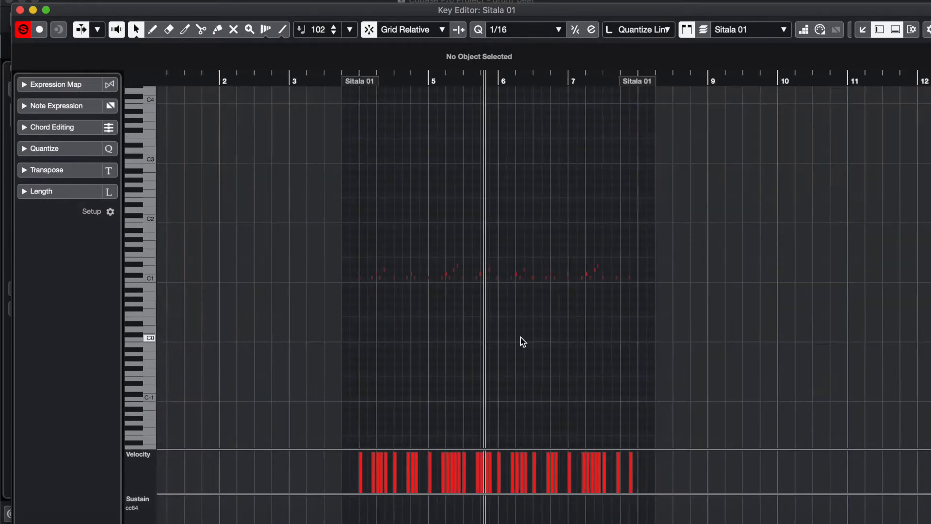
key(h)
key(h)
key(h)
key(h)
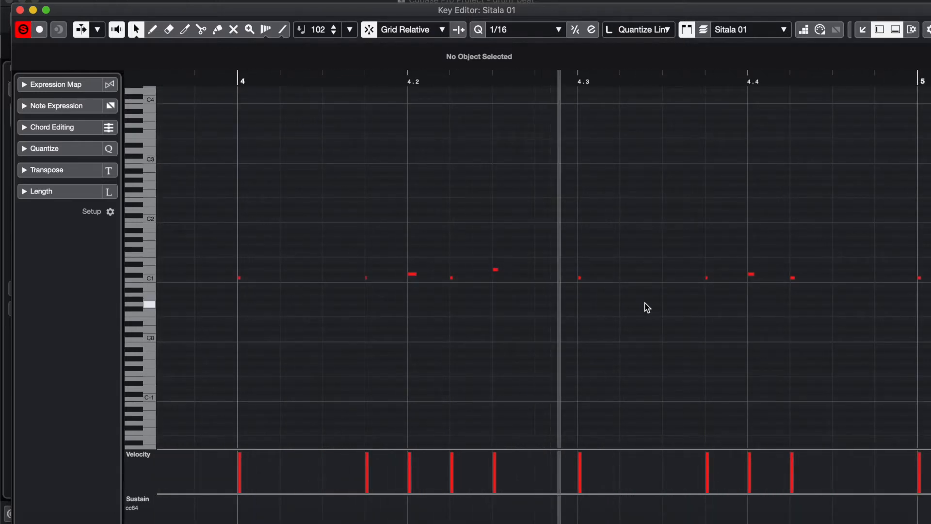
key(g)
key(g)
key(g)
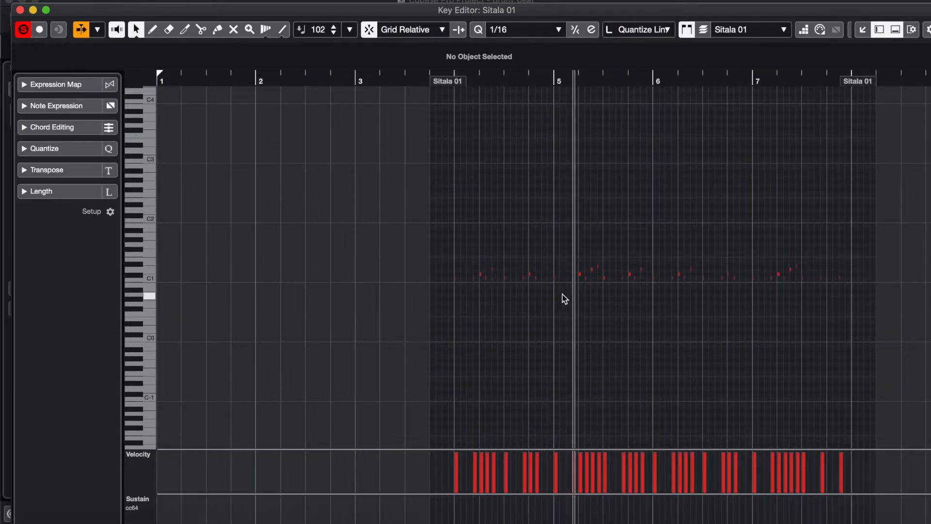
scroll(562, 297, right, 5)
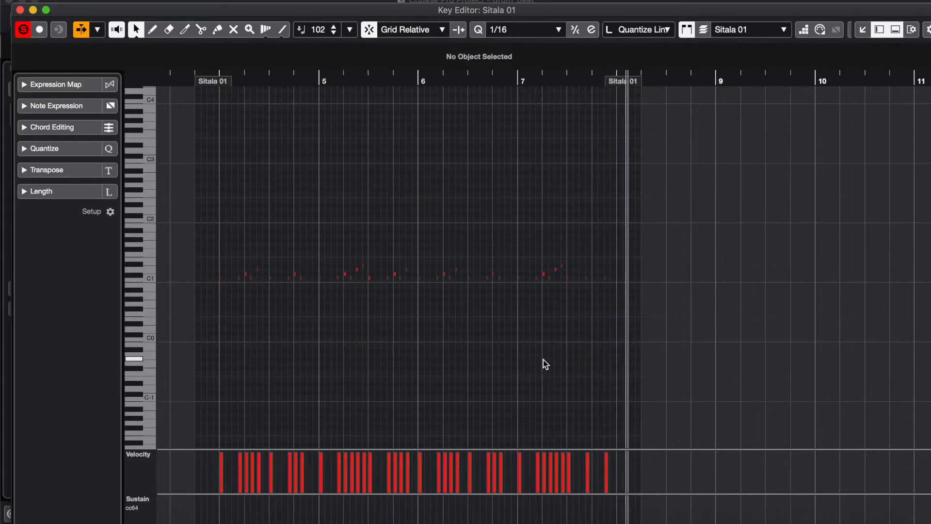
Trim the recorded drum part so it runs exactly from bar 4 to bar 8, and close the Key Editor.
key(f)
key(h)
key(h)
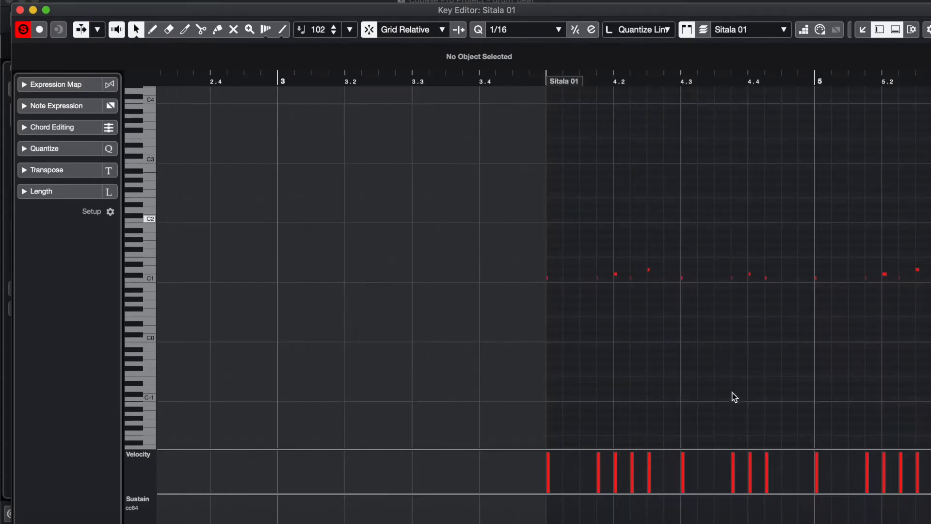
key(g)
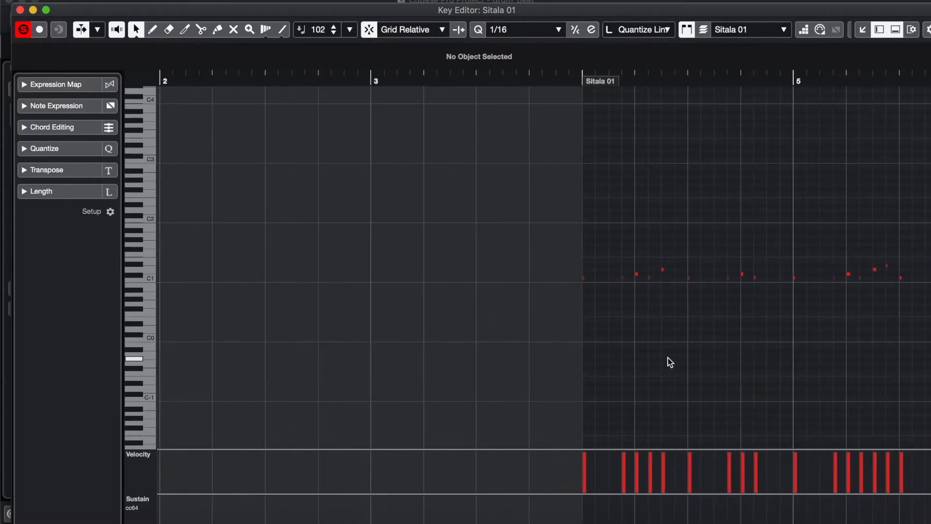
scroll(668, 362, right, 10)
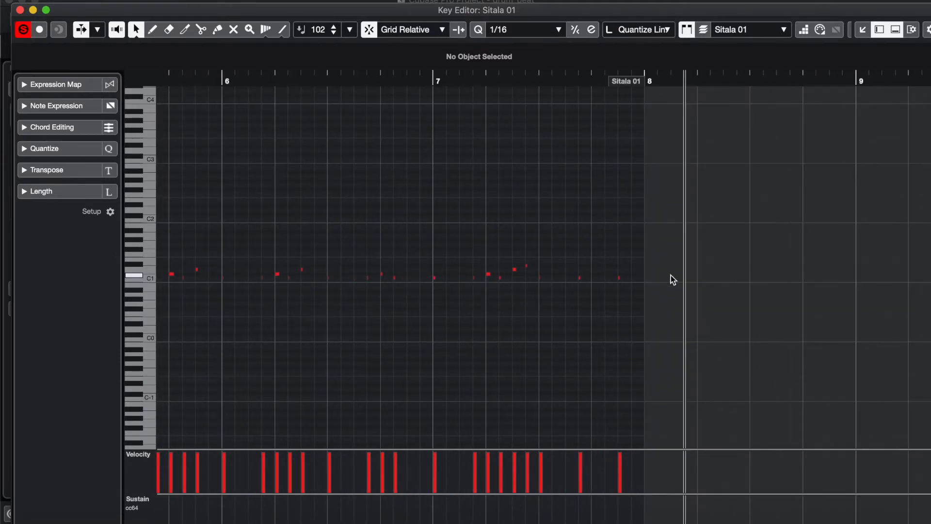
key(Return)
Duplicate the four-bar drum part directly after the original, so the copy covers bars 8 to 12.
click(424, 76)
scroll(527, 274, up, 3)
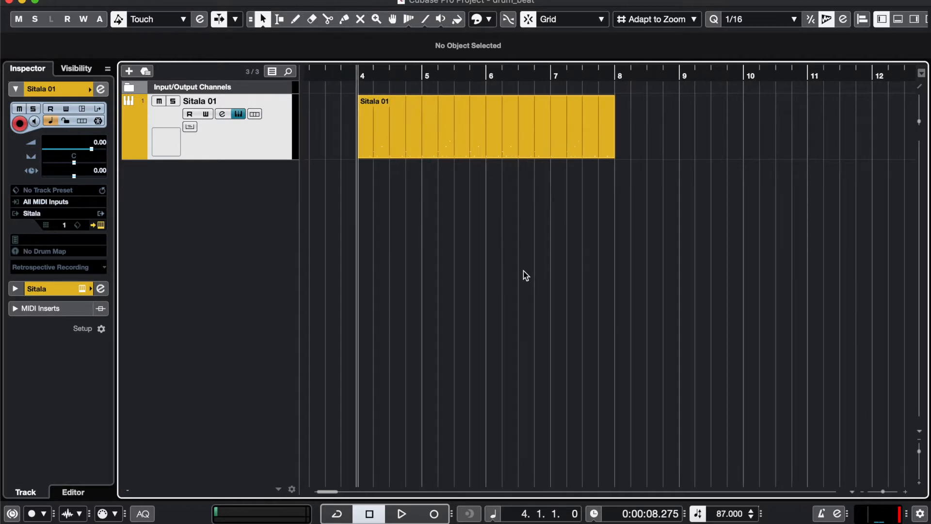
click(511, 139)
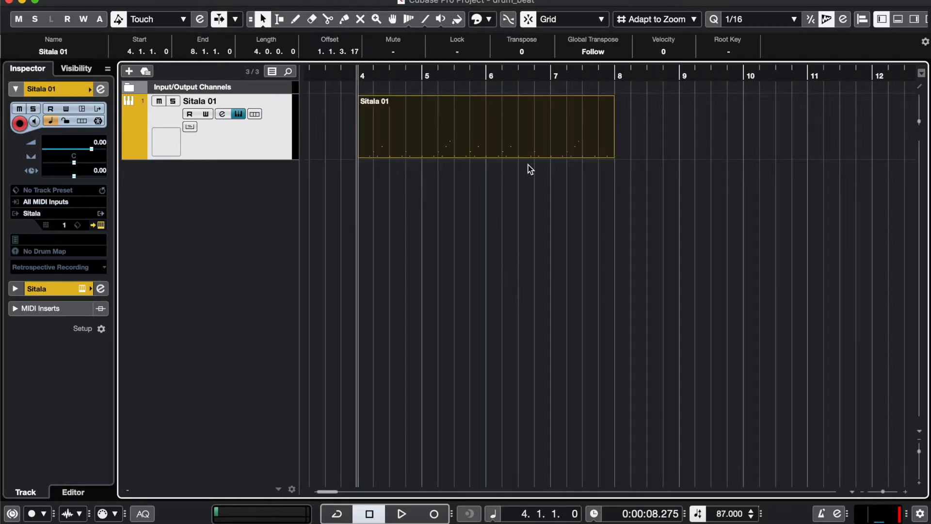
key(super+d)
Record a steady D1 closed hi-hat overdub on the Sitala track from bar 8 until just past bar 12.
click(613, 76)
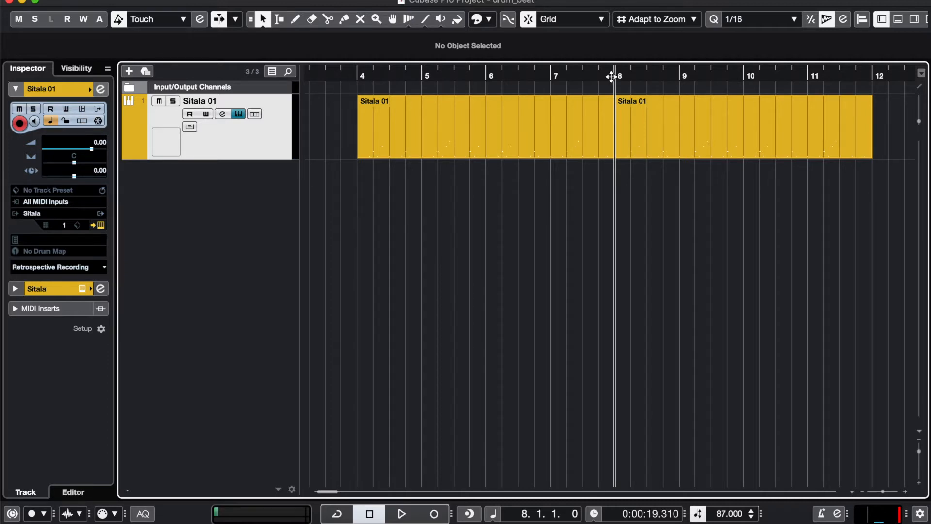
key(space)
key(KP_Multiply)
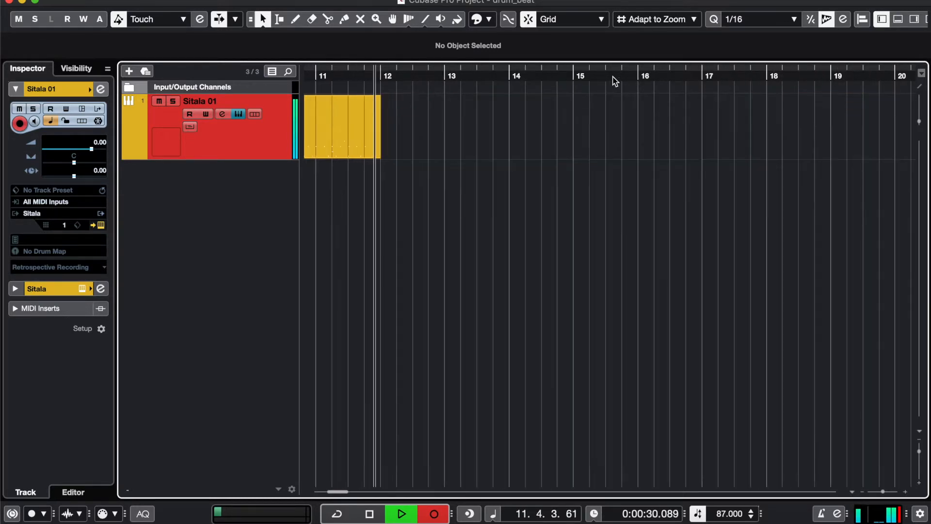
key(space)
click(461, 332)
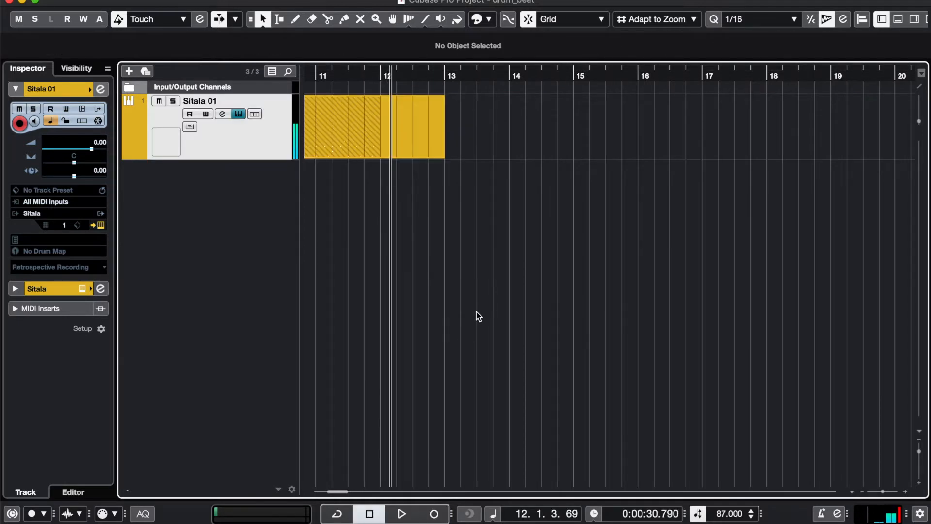
Trim the overdubbed hi-hat part in the Key Editor so it starts at bar 8 and ends at bar 12.
scroll(485, 316, left, 10)
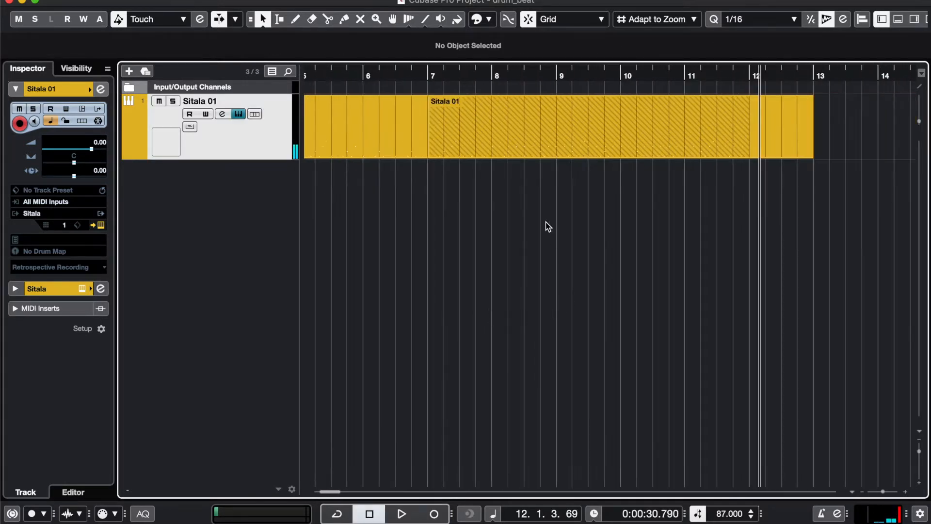
double_click(559, 129)
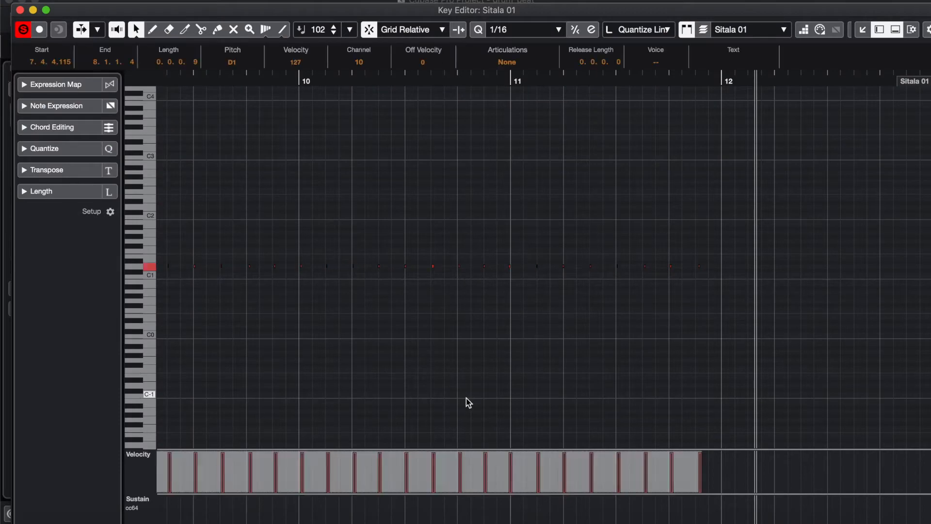
click(466, 398)
scroll(394, 352, left, 6)
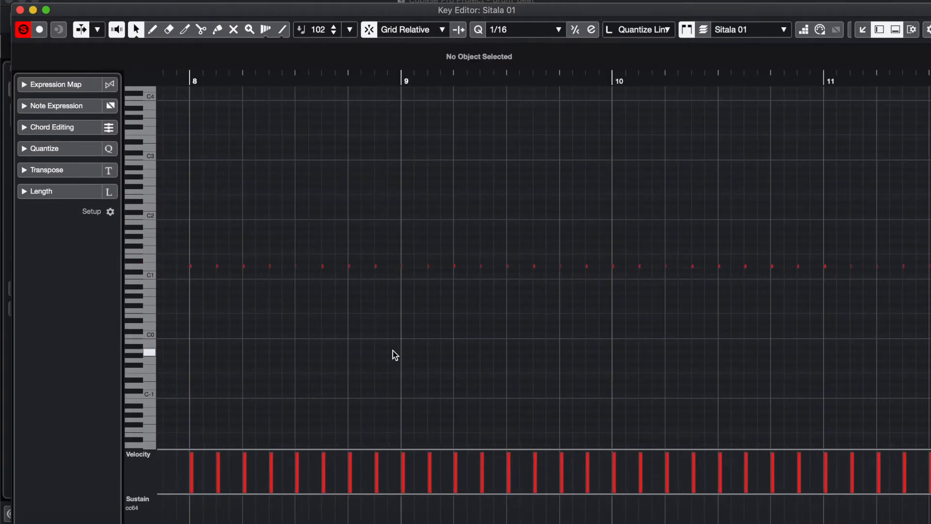
scroll(517, 349, left, 4)
drag(317, 86, 564, 97)
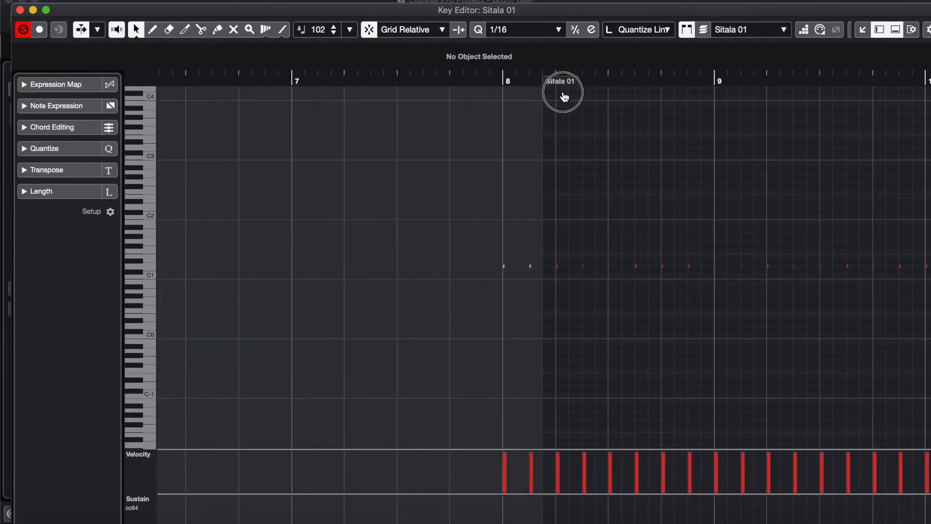
scroll(588, 239, right, 8)
drag(756, 82, 526, 81)
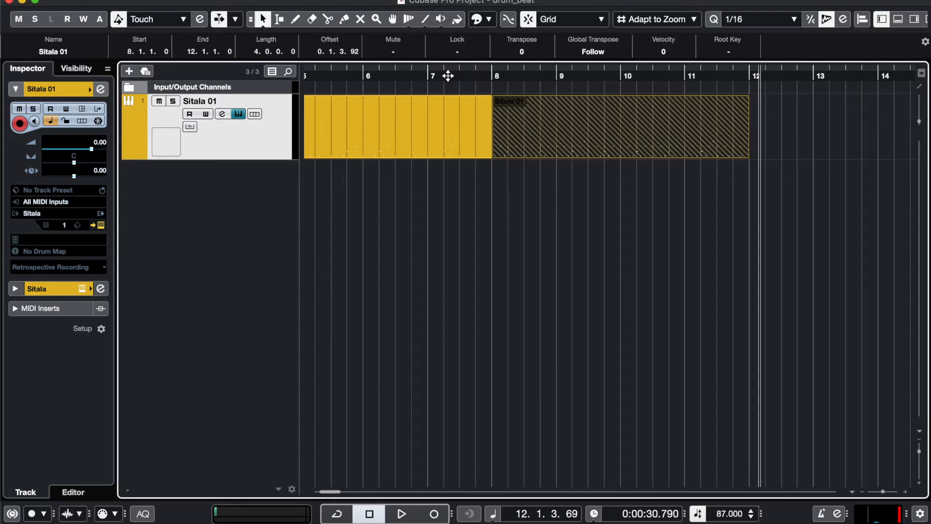
Play back the arrangement from 7.2 to about bar 12 to hear the hi-hats layered over the beat.
click(448, 74)
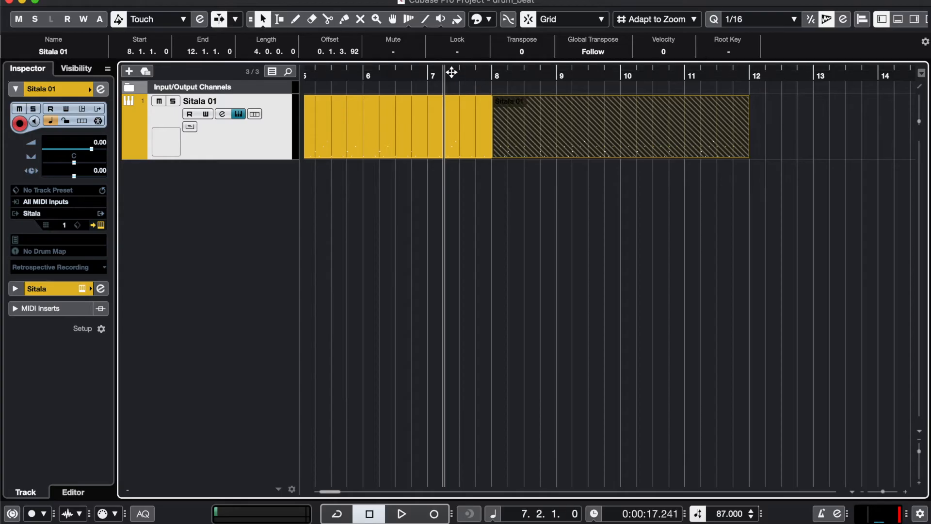
key(space)
click(542, 333)
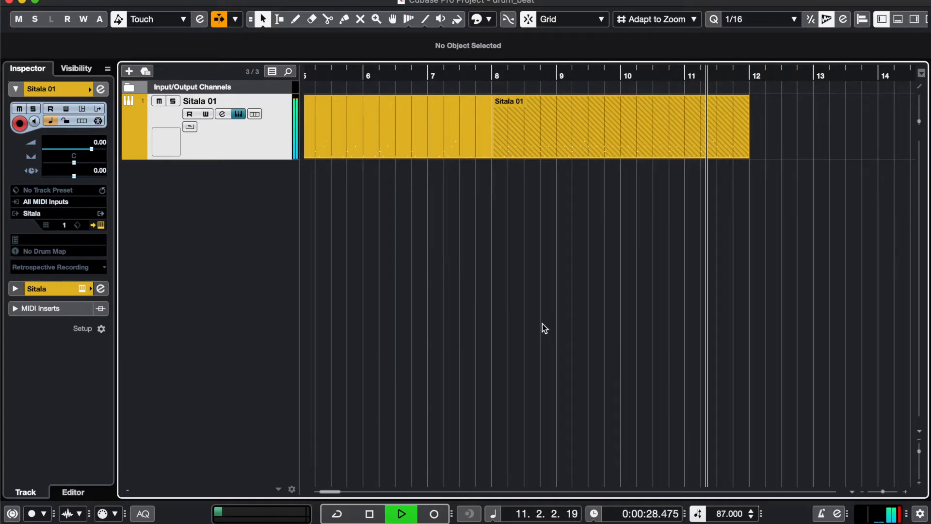
key(space)
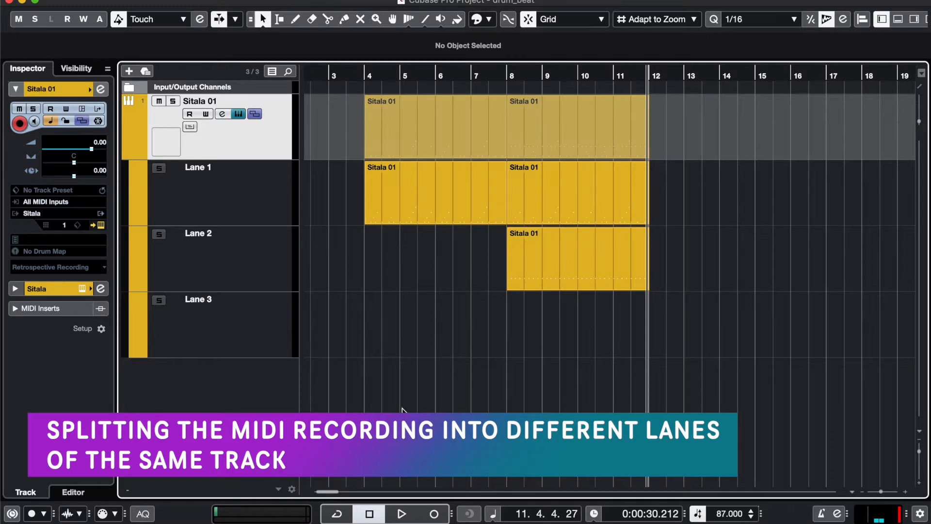
scroll(403, 411, up, 4)
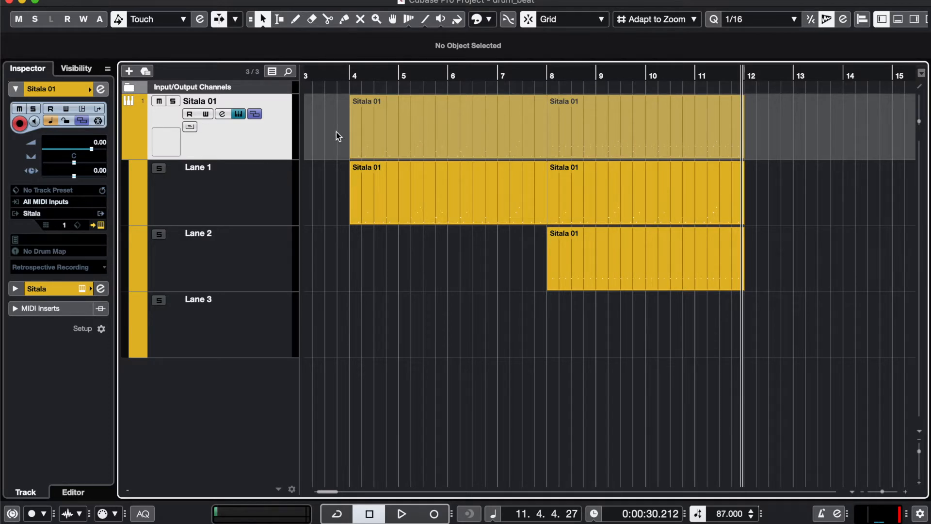
click(350, 180)
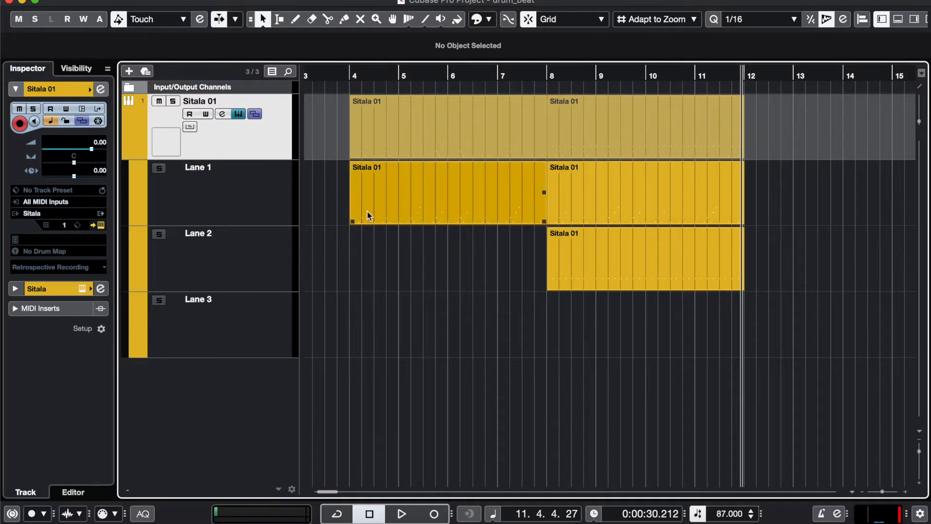
click(348, 190)
click(609, 187)
click(347, 140)
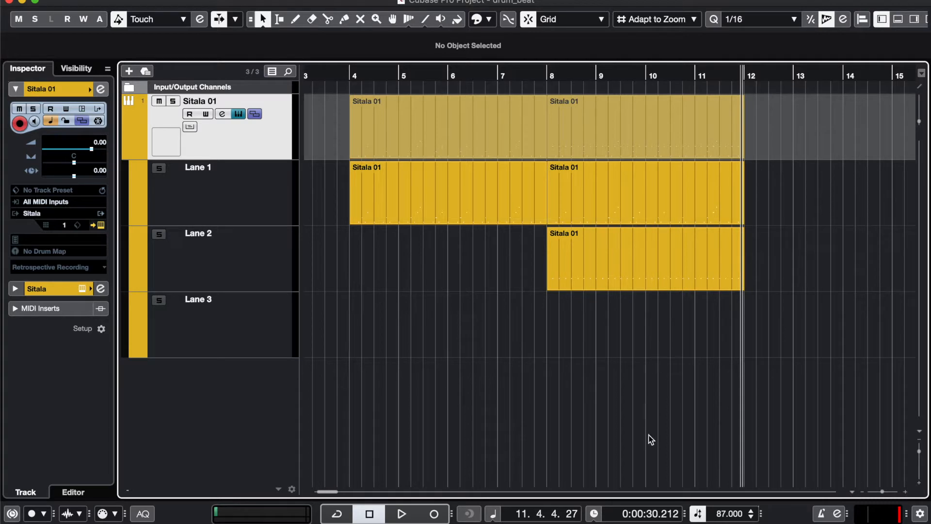
click(650, 179)
Open the first Lane 1 part in the Key Editor and examine its C#1 note at 4.2 up close.
click(493, 191)
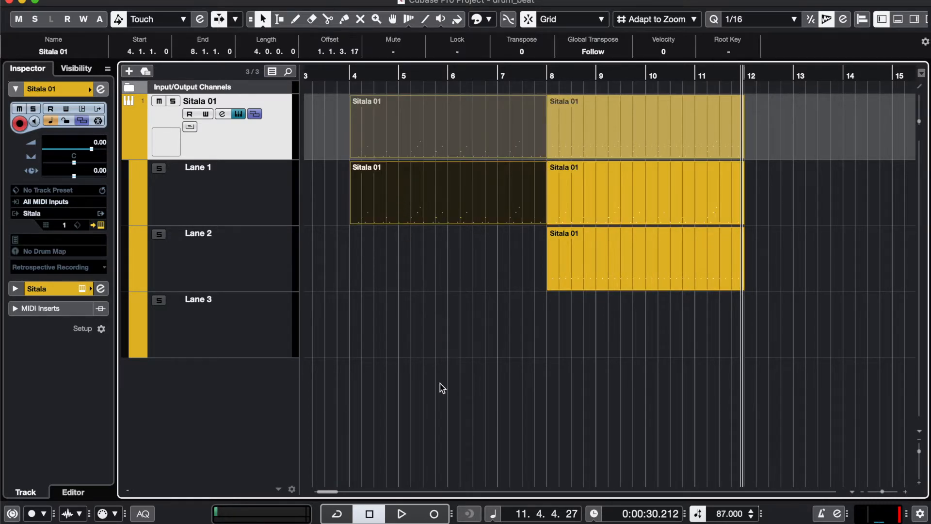
key(Return)
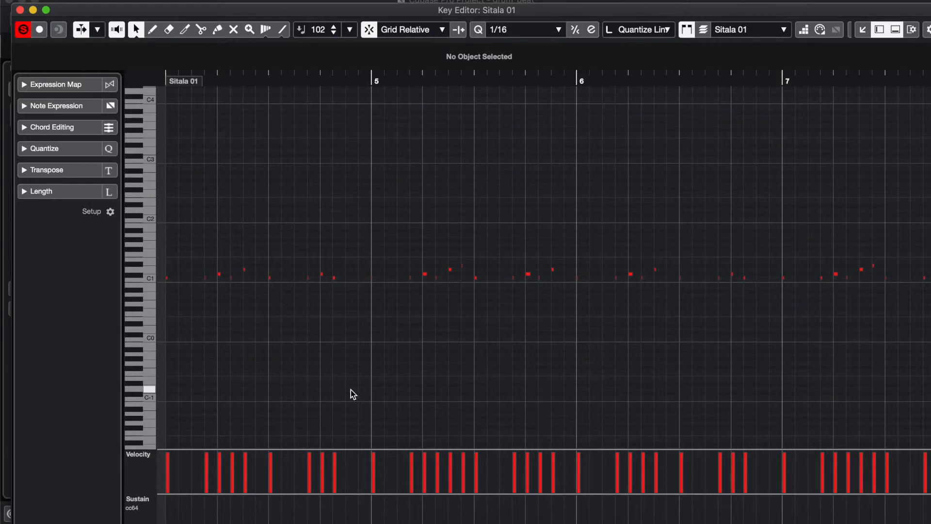
click(220, 275)
key(alt+s)
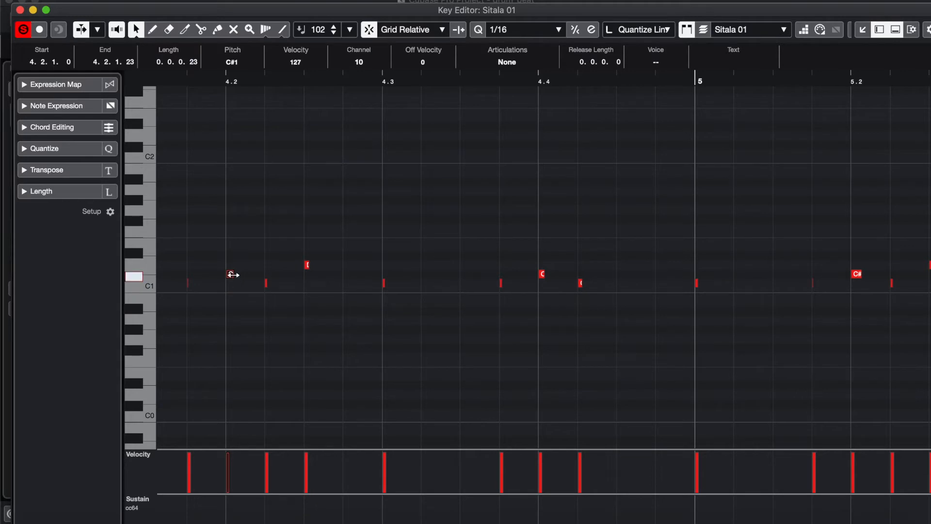
key(Return)
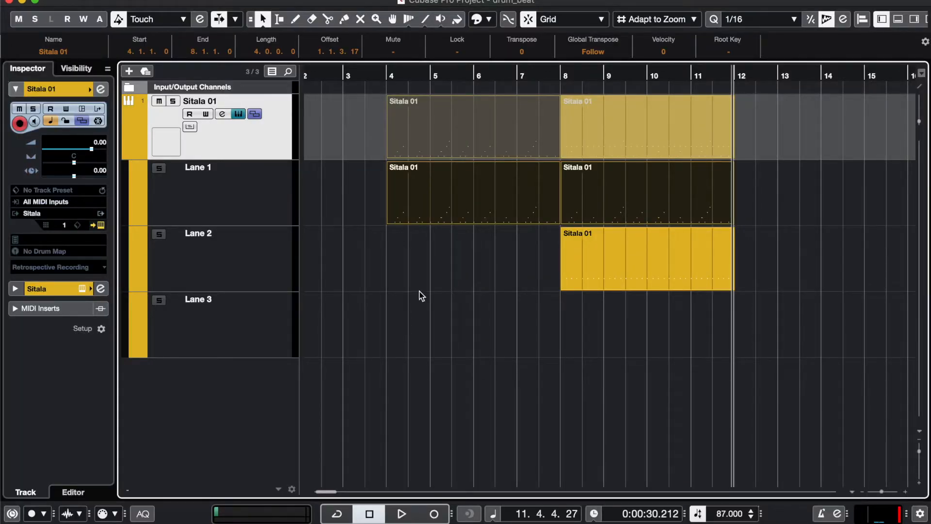
Dissolve the selected Lane 1 parts by separate pitches, keeping the optimized display and dissolving to lanes.
click(221, 0)
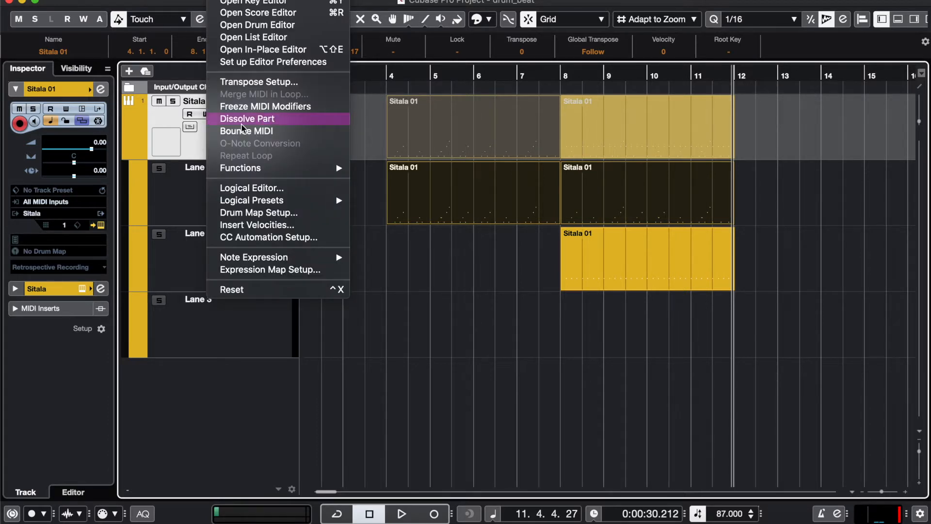
click(242, 123)
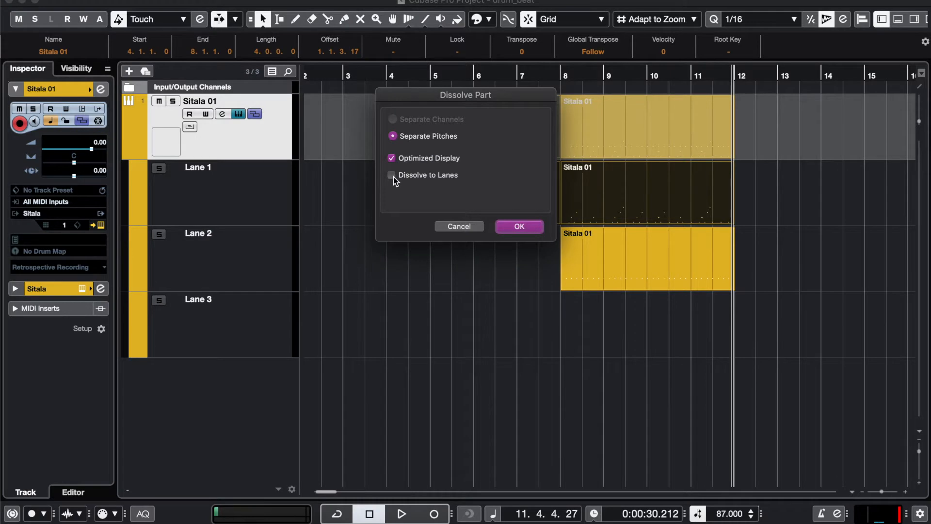
click(392, 175)
click(519, 225)
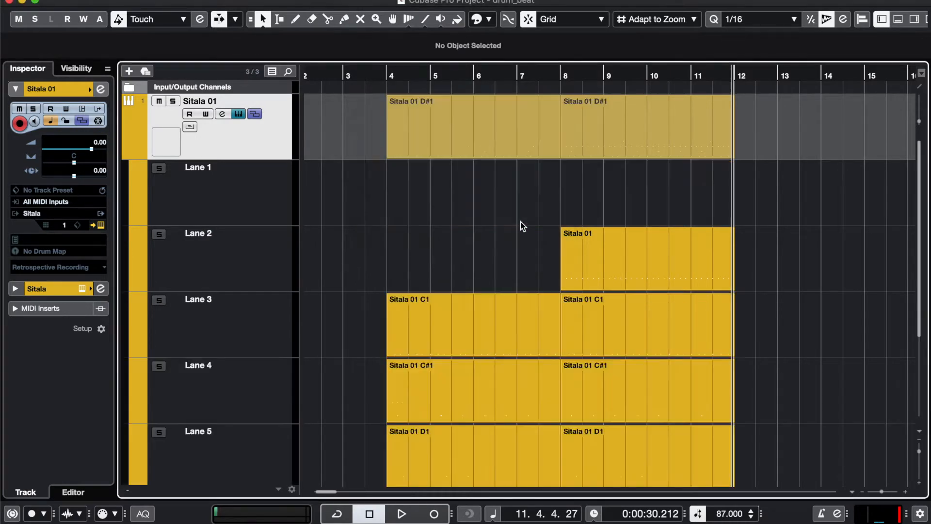
Examine the separated C1, C#1, D1 and D#1 parts across the Sitala track's lanes.
click(709, 388)
click(738, 364)
scroll(740, 361, down, 5)
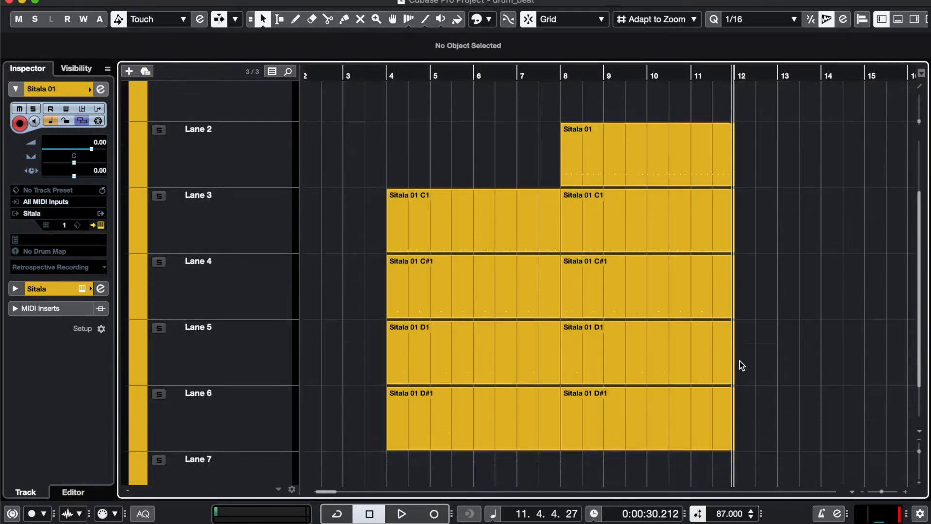
click(467, 417)
click(628, 422)
click(239, 389)
click(426, 378)
click(383, 252)
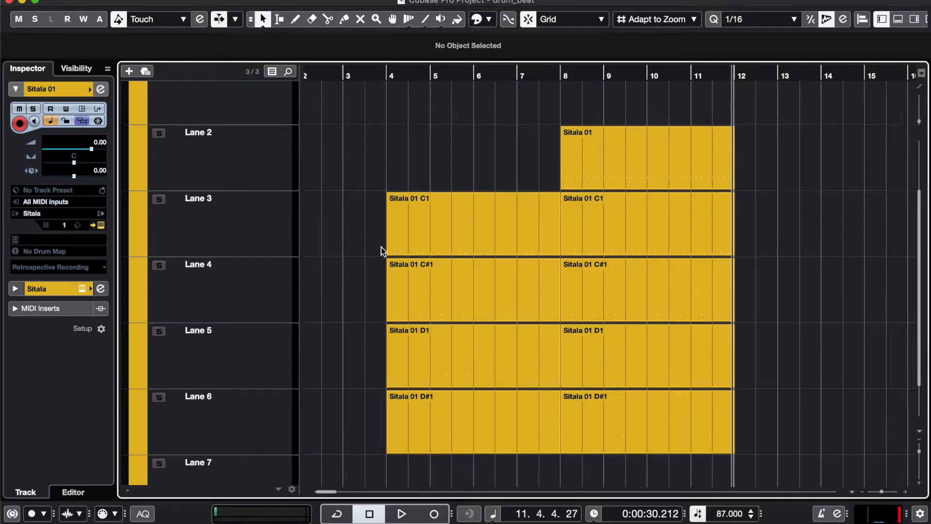
Render both C1 parts on Lane 3 in place as separate events with Dry processing, muting the source events.
drag(371, 215, 757, 204)
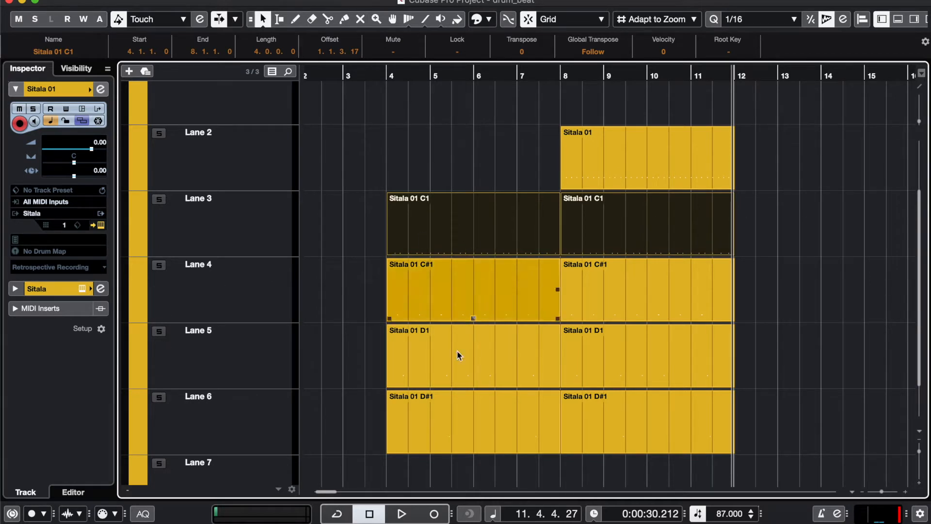
scroll(427, 410, down, 2)
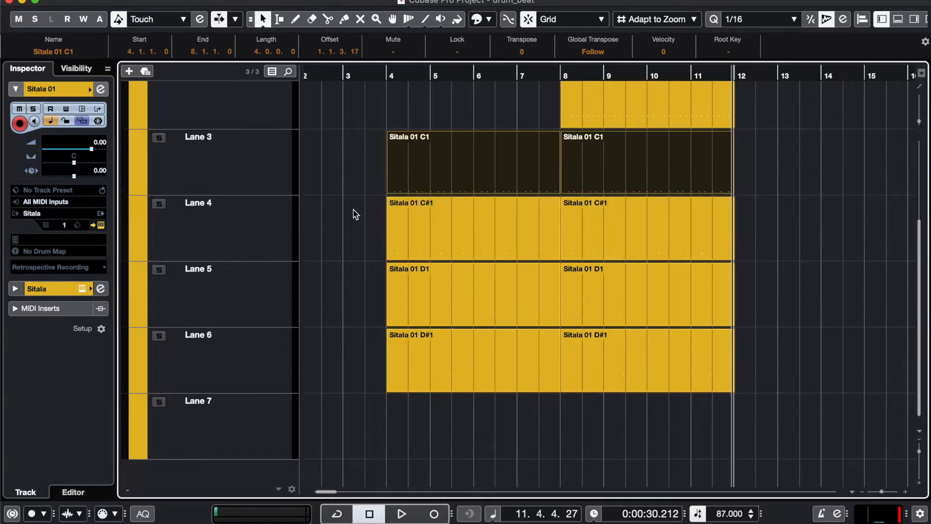
click(187, 0)
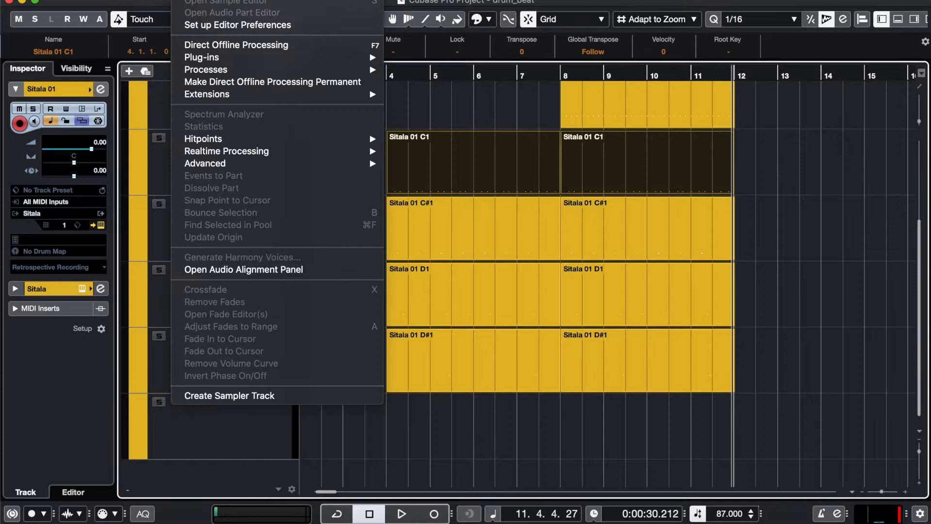
click(25, 185)
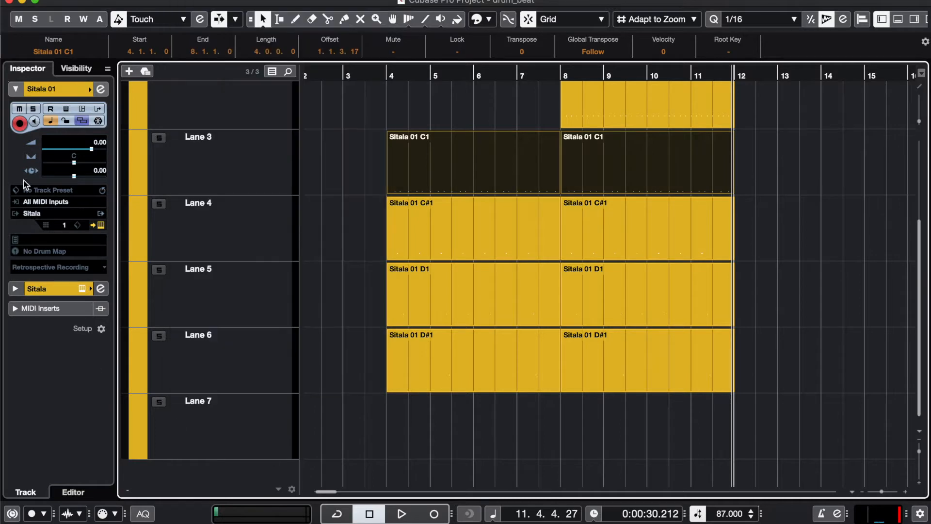
click(119, 0)
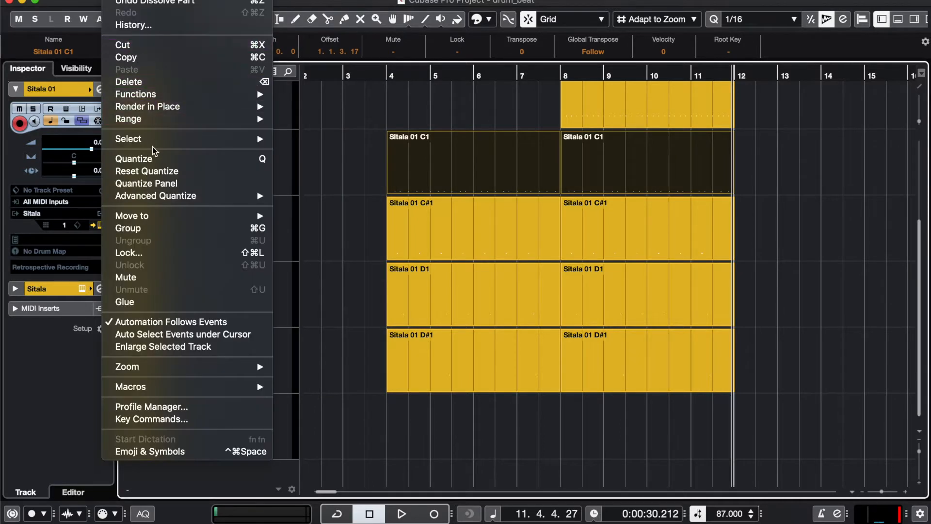
mouse_move(180, 107)
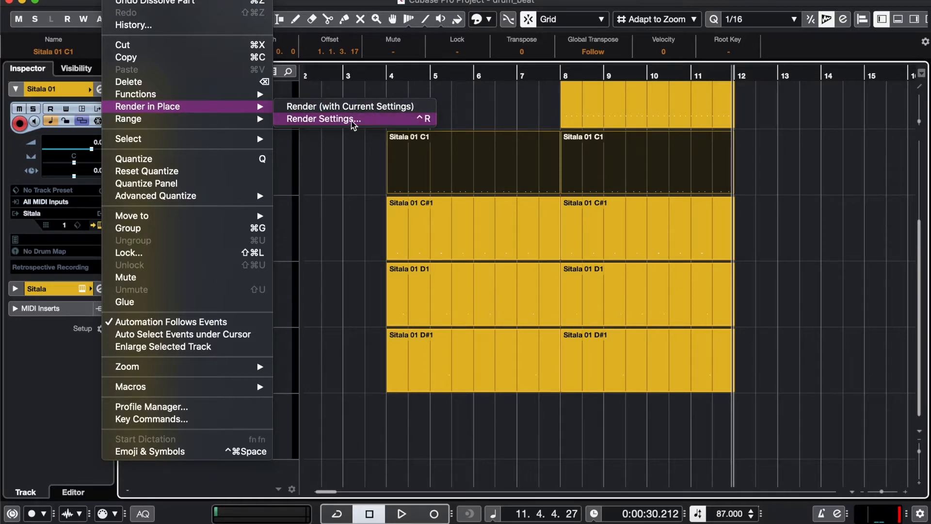
click(519, 73)
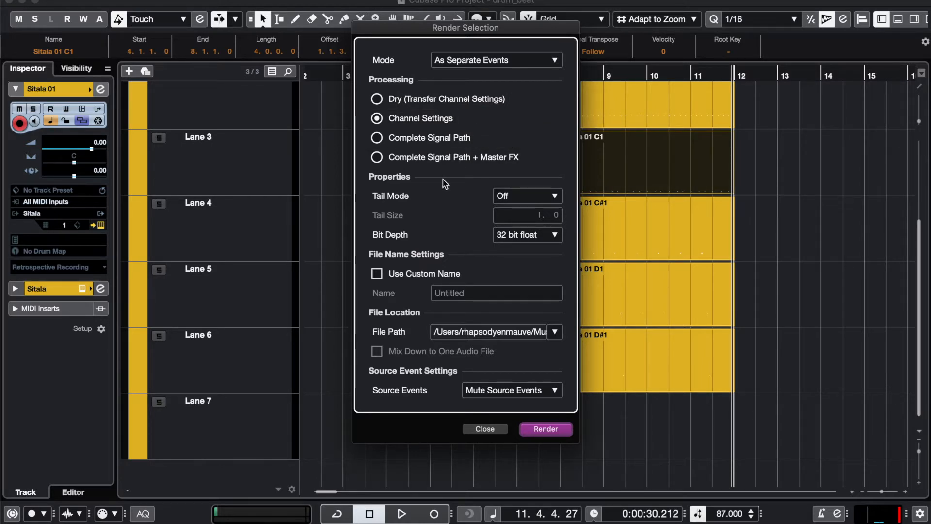
click(388, 98)
click(546, 430)
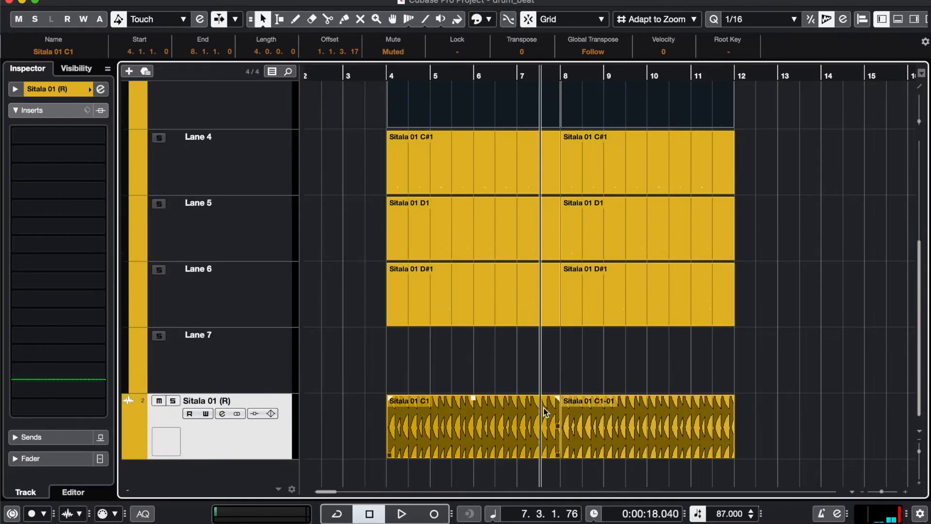
Solo the rendered C1 audio track and play it back from bar 4.
click(173, 401)
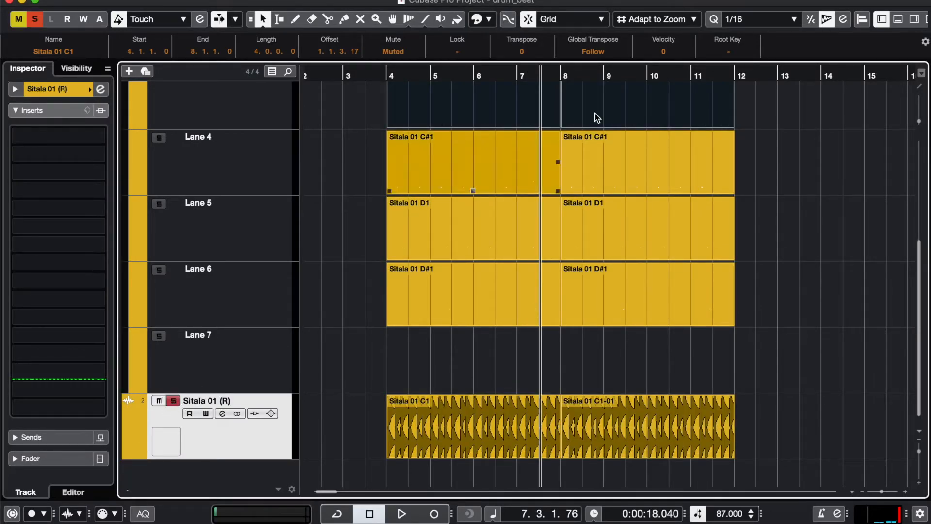
click(381, 74)
key(space)
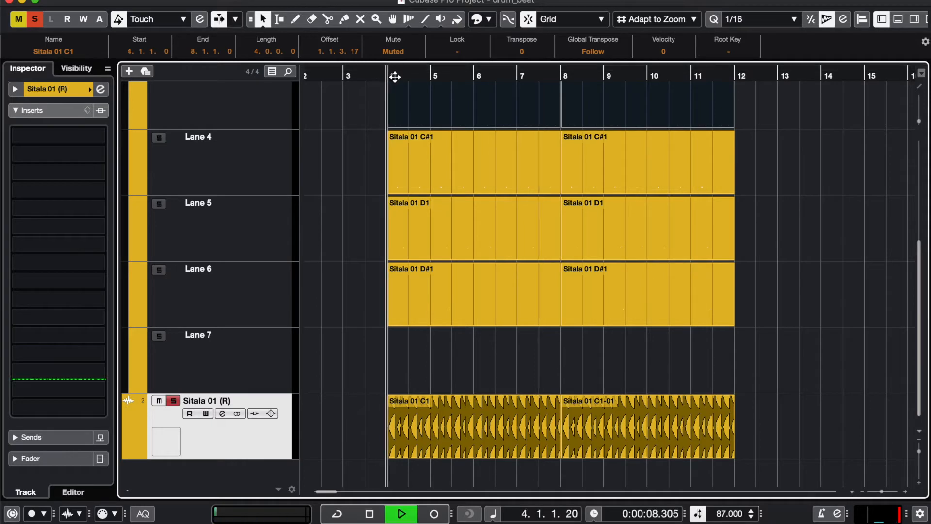
click(475, 165)
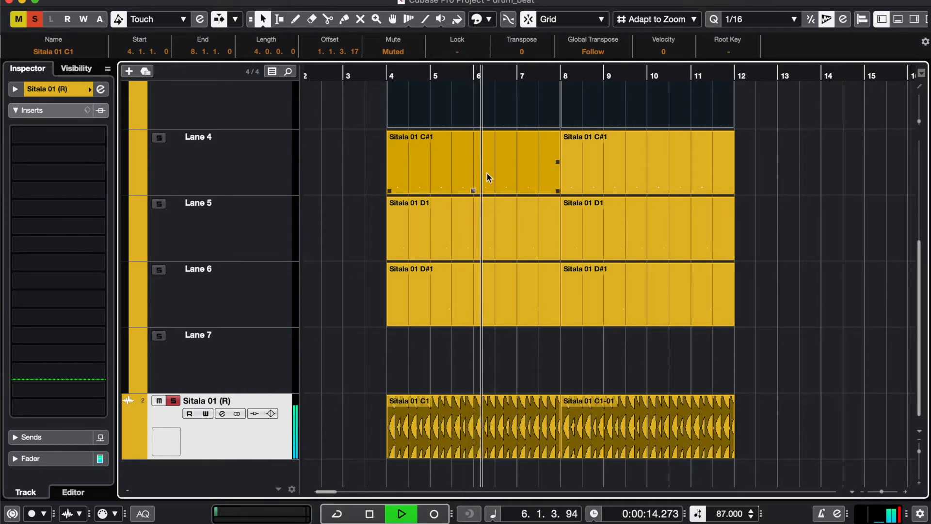
click(544, 295)
key(space)
Render both C#1 parts on Lane 4 in place to a separate audio track.
scroll(355, 317, up, 3)
click(355, 316)
click(373, 439)
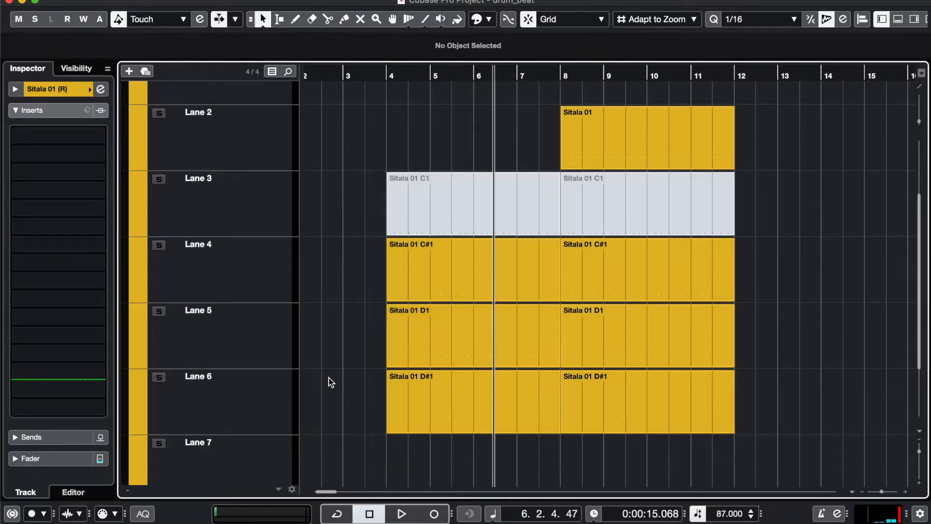
scroll(446, 311, down, 1)
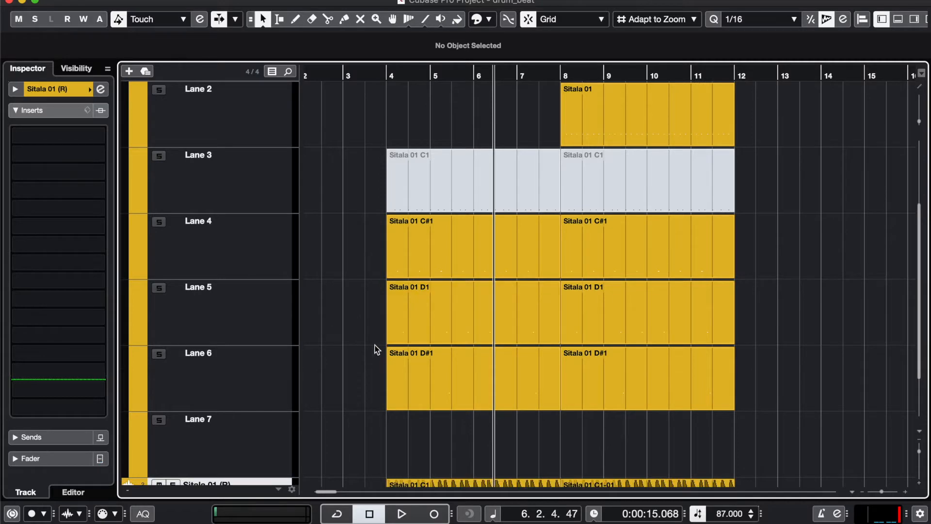
drag(359, 243, 748, 244)
key(alt+])
click(536, 430)
scroll(198, 360, down, 3)
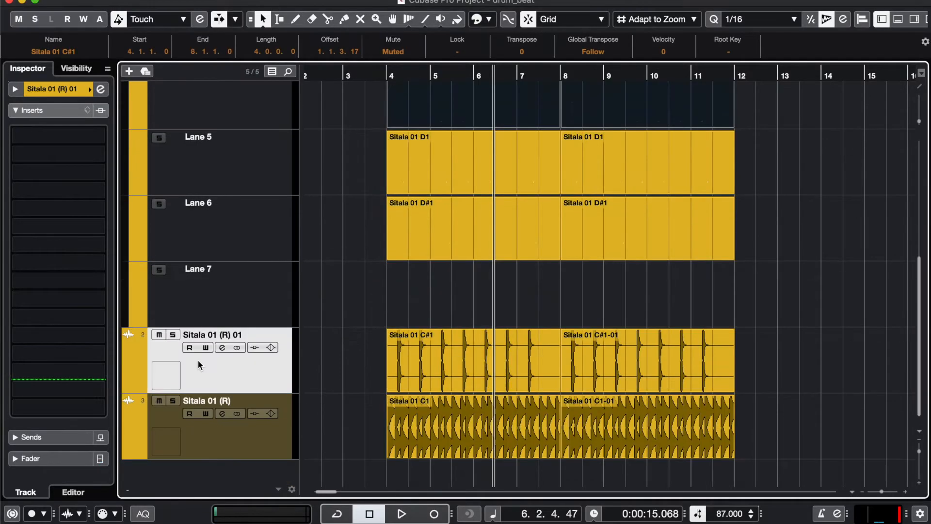
Play the rendered C#1 audio track in solo from the start of its events, and unsolo it.
key(l)
click(174, 337)
key(space)
key(space)
click(174, 337)
Render both D1 parts on Lane 5 in place to a separate audio track.
scroll(455, 291, up, 5)
drag(360, 369, 601, 374)
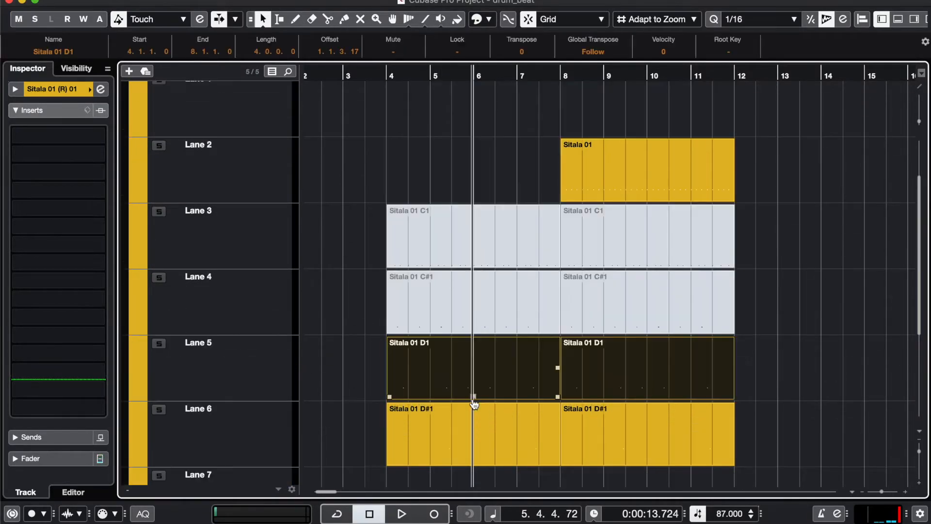
key(alt+])
click(548, 427)
scroll(223, 339, down, 5)
Play the rendered D1 audio track in solo from bar 4, and unsolo it.
click(173, 269)
click(390, 72)
key(space)
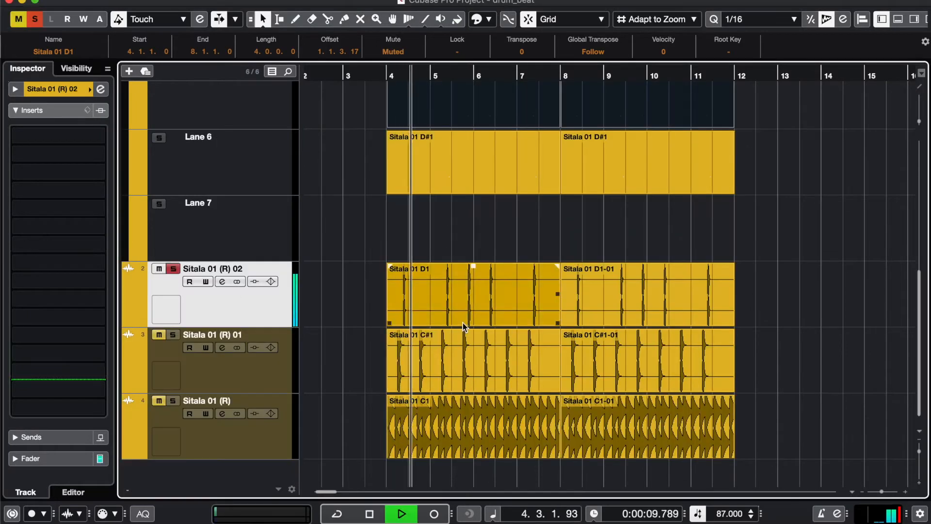
key(space)
scroll(358, 258, up, 3)
click(173, 342)
Render both D#1 parts on Lane 6 in place and audition the resulting audio track in solo.
drag(345, 264, 748, 238)
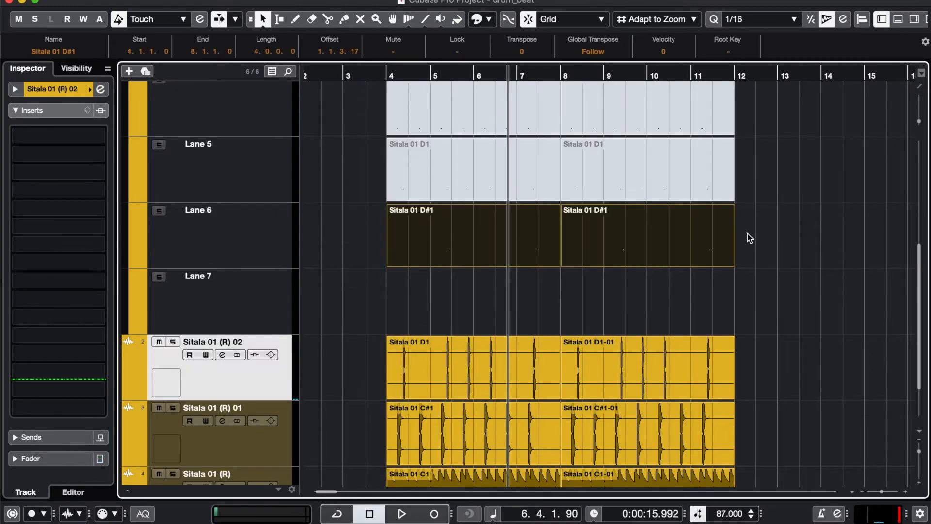
key(alt+])
click(548, 431)
click(173, 339)
click(326, 183)
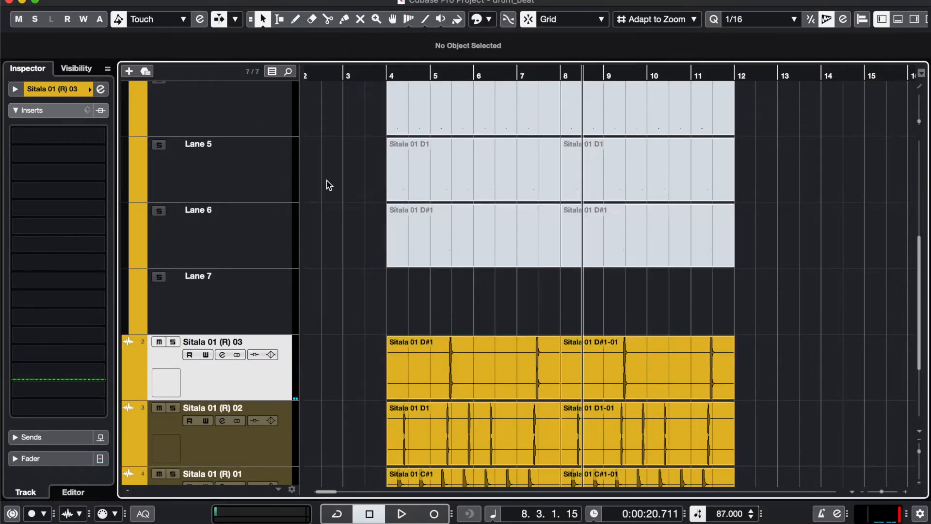
Render the Lane 2 hi-hat part in place and play its new audio track in solo from bar 8.
click(408, 304)
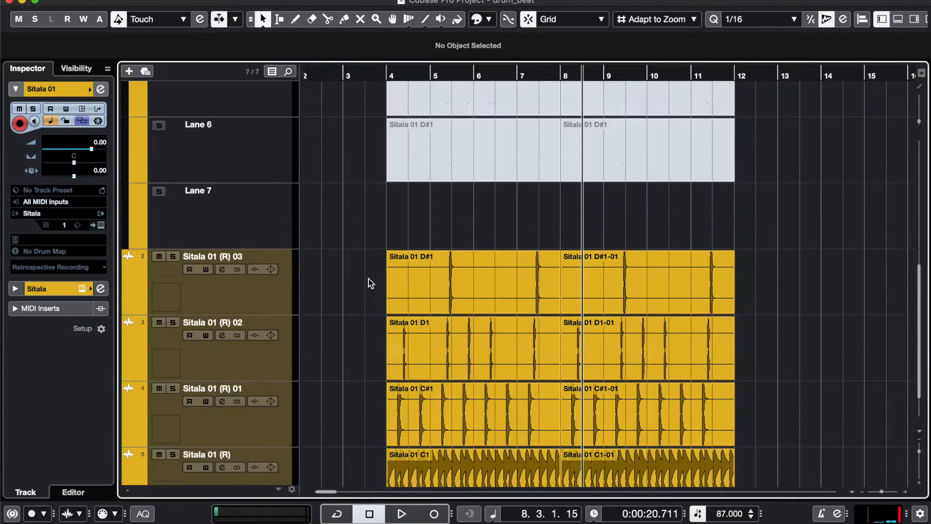
scroll(555, 80, up, 5)
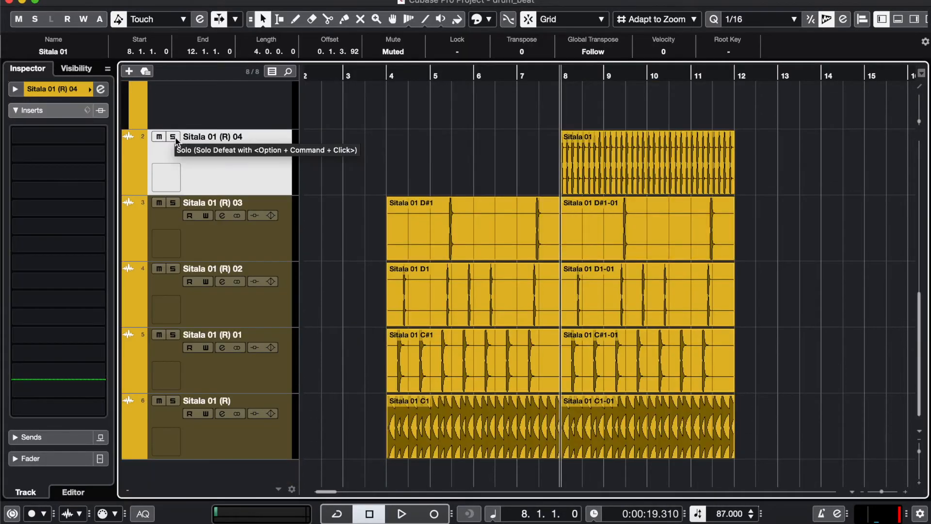
click(173, 137)
key(space)
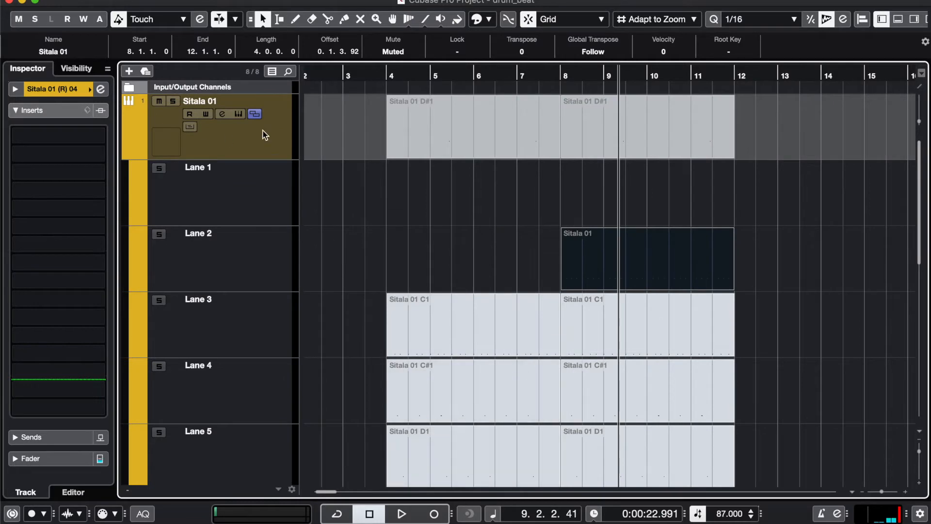
Review the muted MIDI parts across the Sitala 01 lanes and collapse the lane display.
click(262, 133)
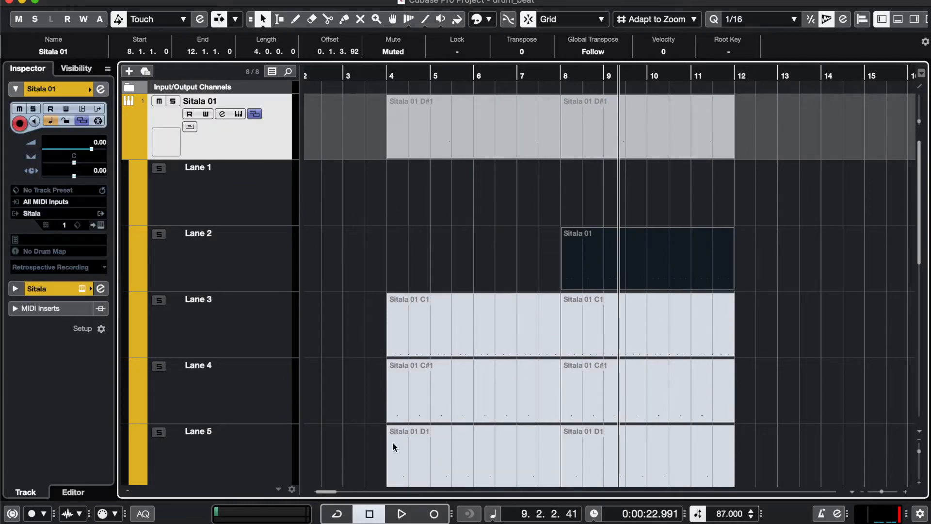
scroll(592, 346, down, 5)
scroll(548, 339, up, 4)
scroll(597, 378, down, 10)
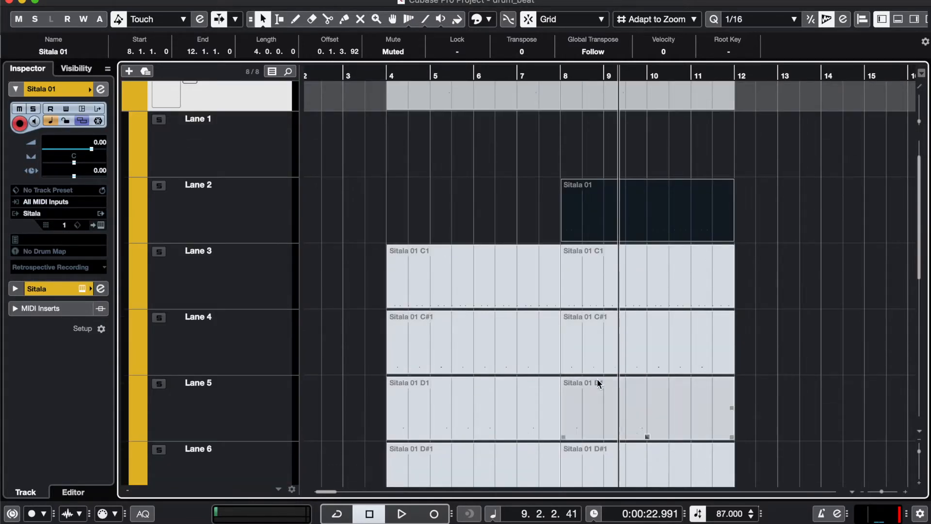
scroll(597, 378, down, 1)
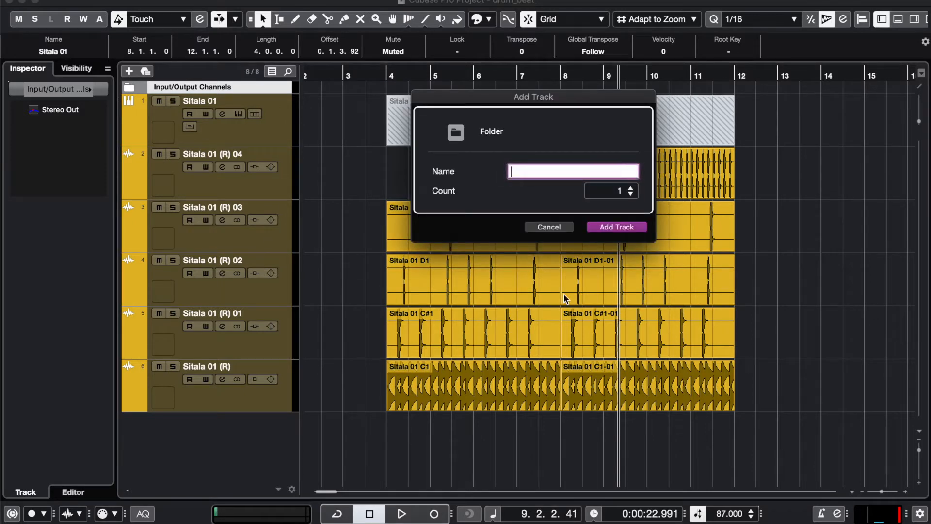
Add a folder track named >DRUMS_PERC_ and colour it the same yellow as the Sitala tracks.
text(>DRUMS_PERC_)
key(Return)
click(128, 121)
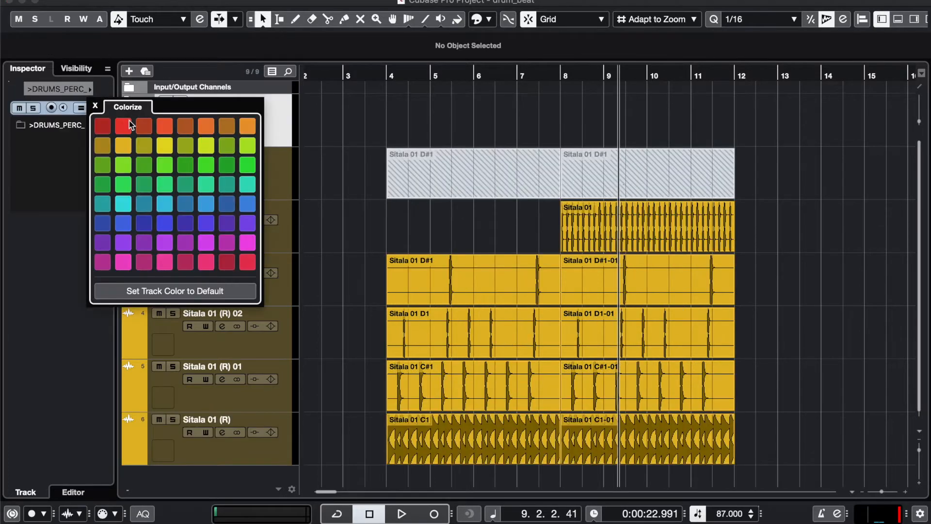
click(284, 141)
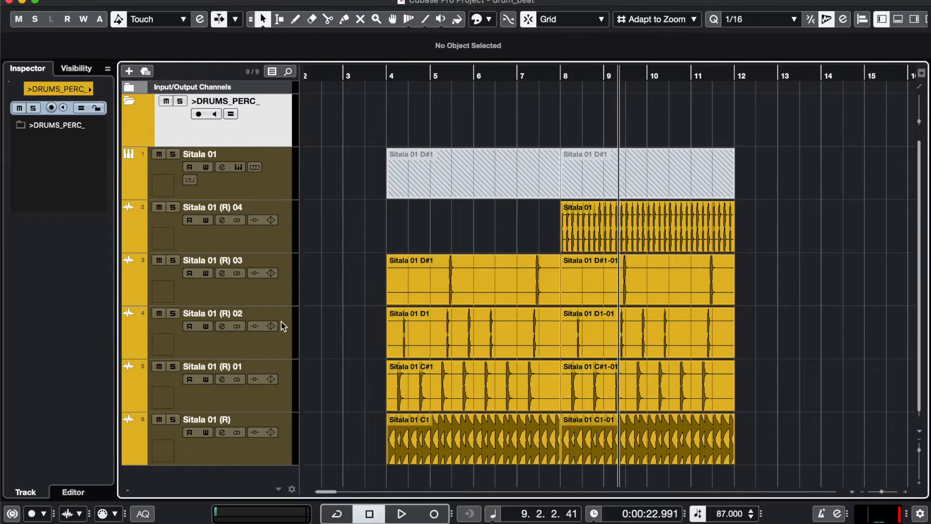
Move the Sitala 01 MIDI track and all five rendered audio tracks into the >DRUMS_PERC_ folder.
click(269, 190)
shift+click(279, 455)
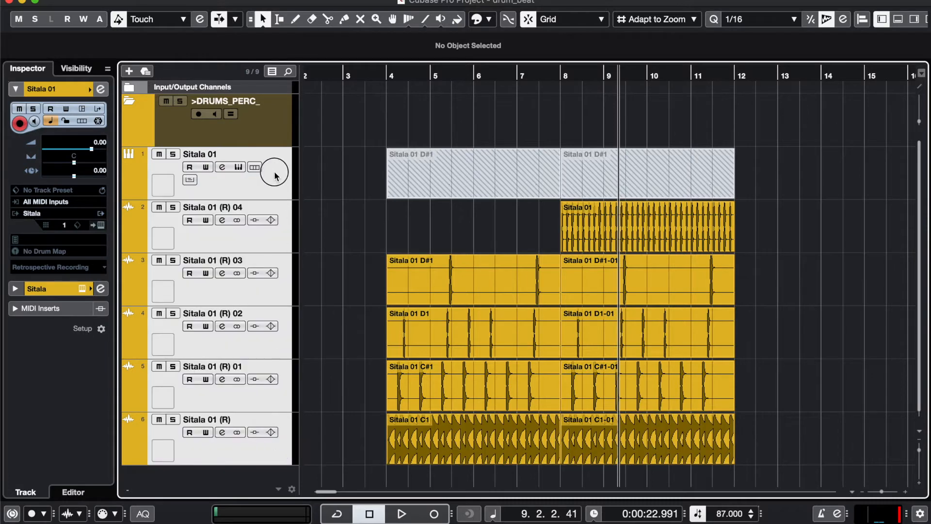
drag(274, 175, 270, 141)
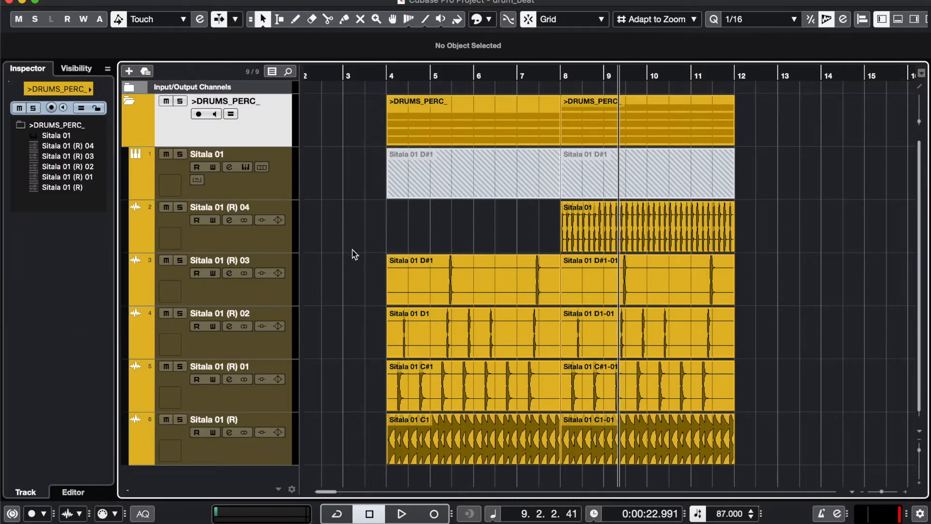
Rename the three lowest rendered audio tracks, from the lowest up, as kick, snare and hh.
click(244, 420)
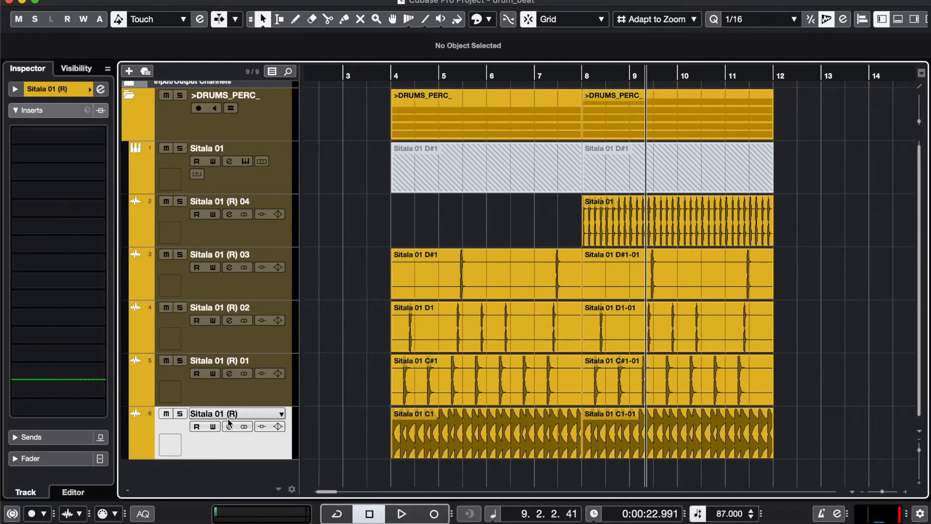
double_click(216, 415)
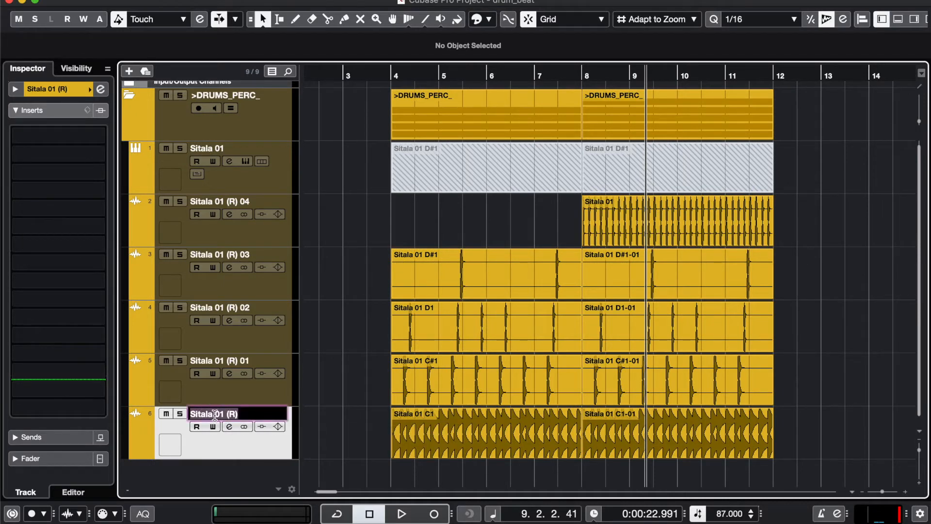
text(kick)
key(shift+Tab)
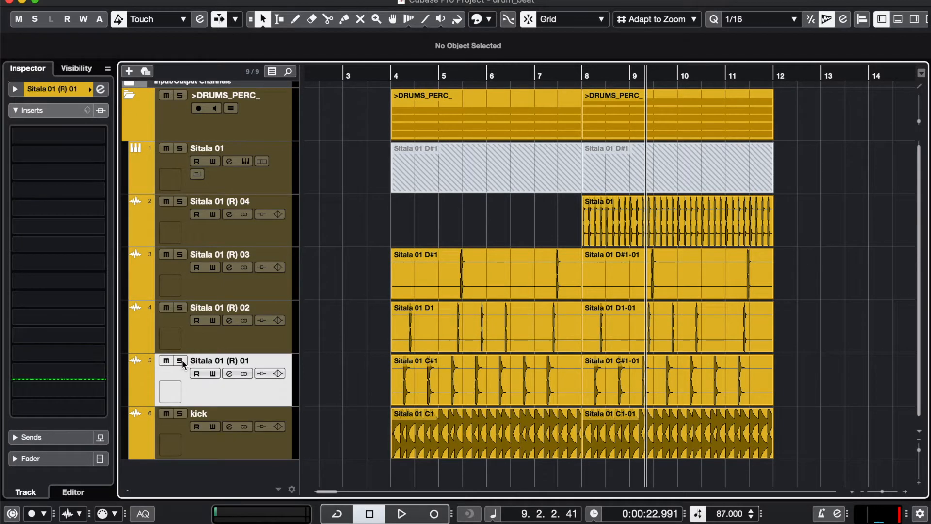
text(snare)
key(shift+Tab)
text(hh)
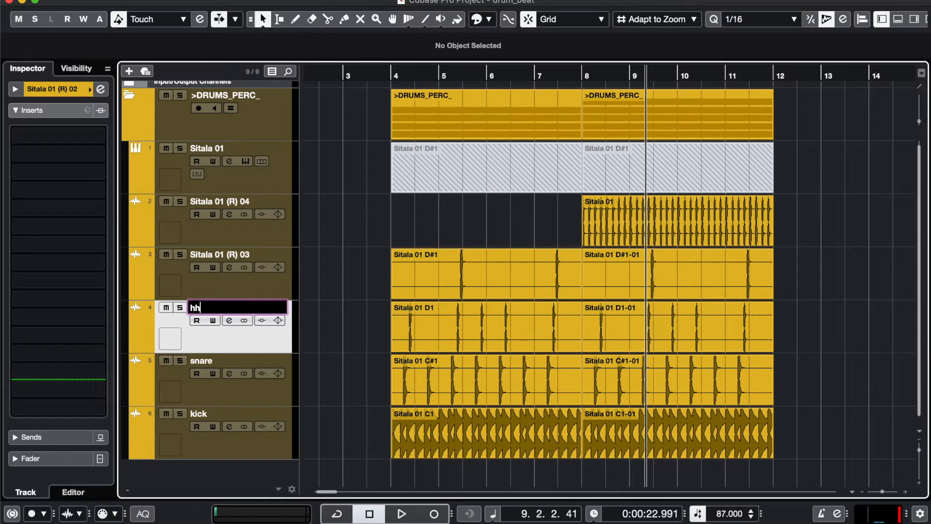
key(Return)
Rename the Sitala 01 (R) 03 track as open_hh and the Sitala 01 (R) 04 track as closed_hh.
click(248, 287)
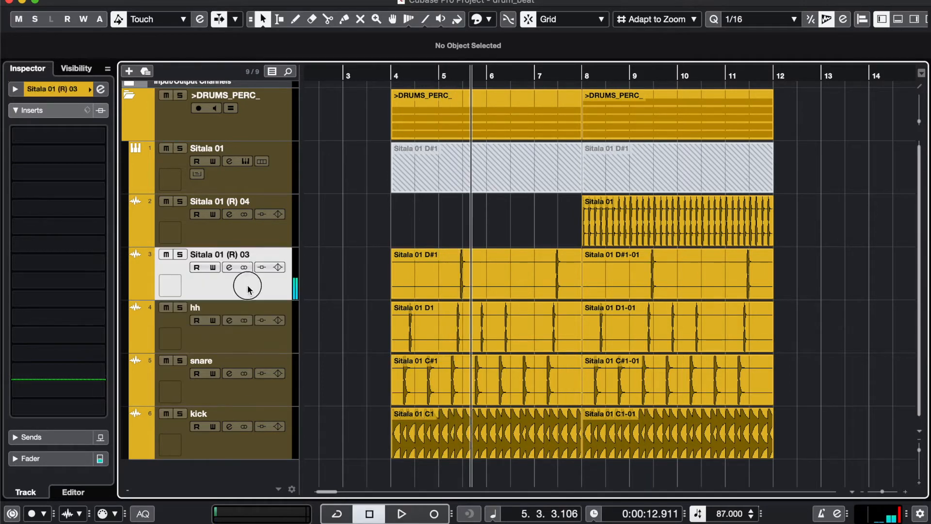
double_click(228, 256)
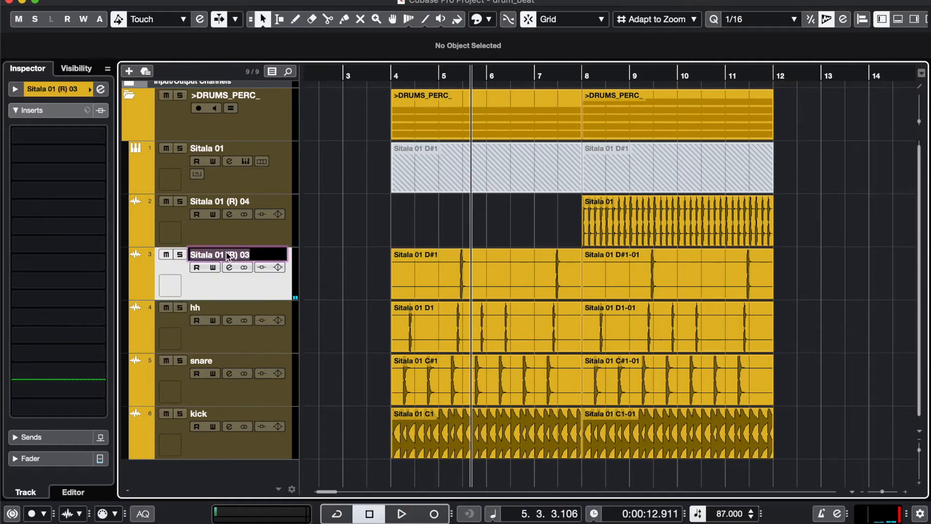
text(open_hh)
key(Return)
double_click(228, 202)
text(closed_h)
key(Return)
double_click(228, 202)
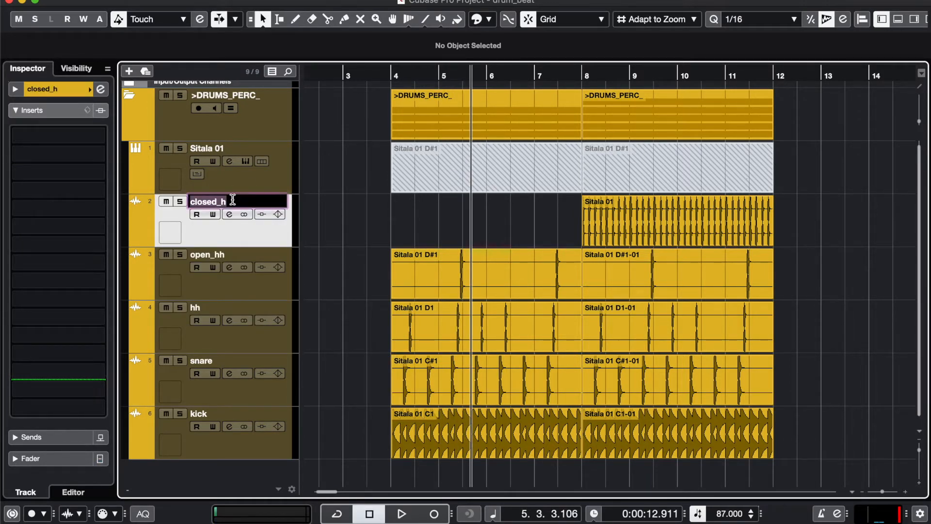
text(closed_hh)
key(Return)
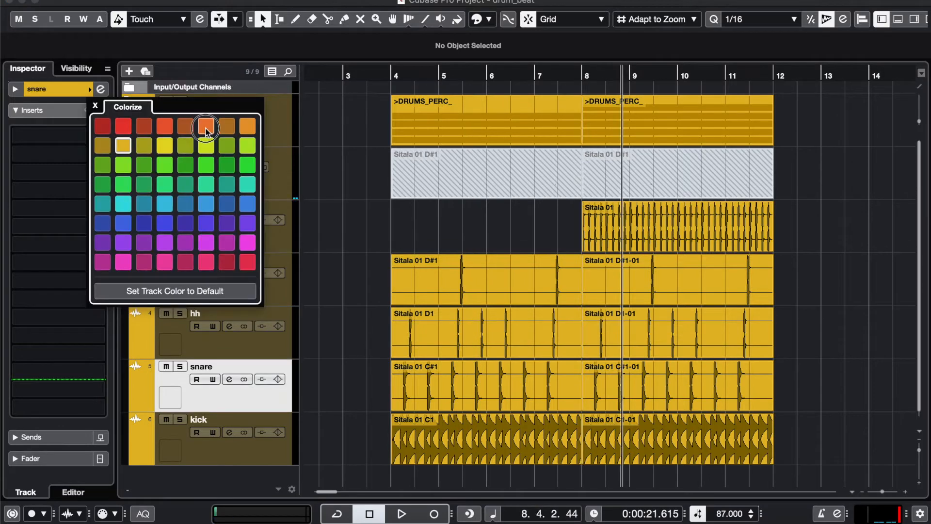
Colour the snare track orange, and show the kick track's sends in place of its inserts.
click(206, 126)
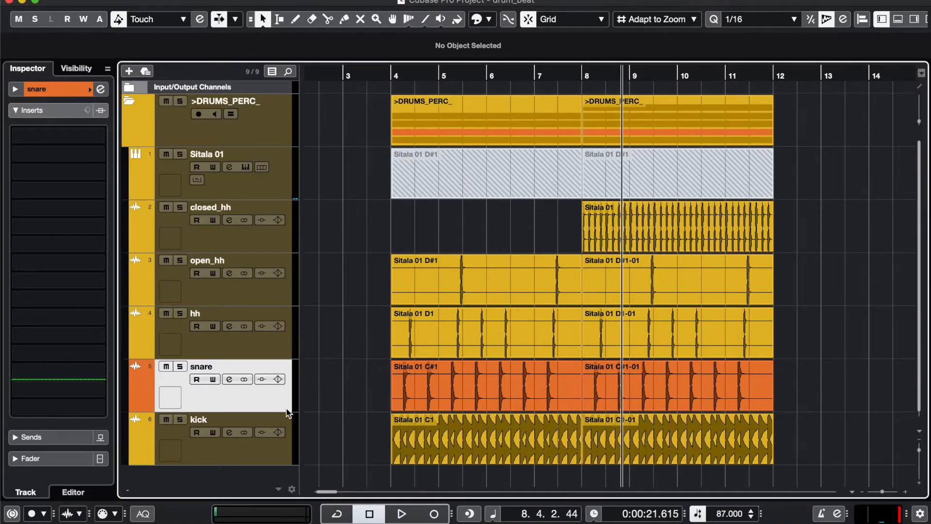
click(289, 417)
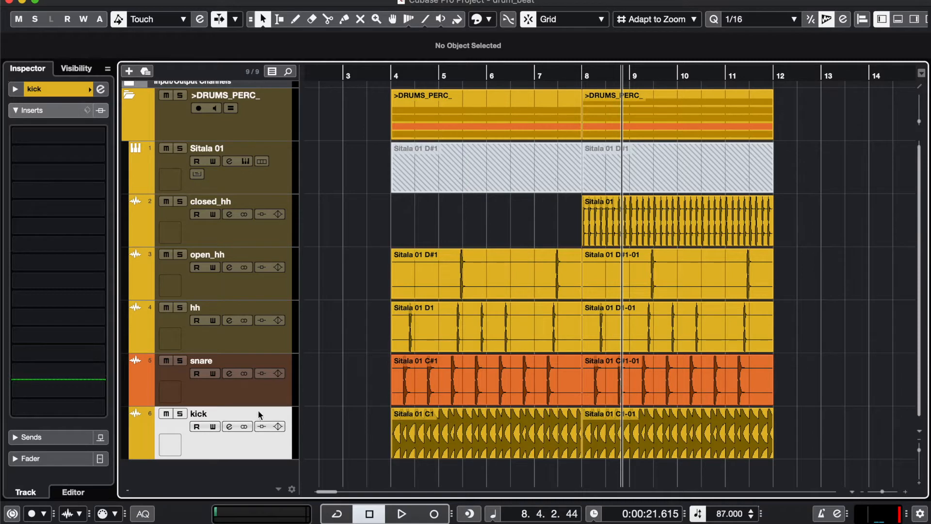
click(49, 112)
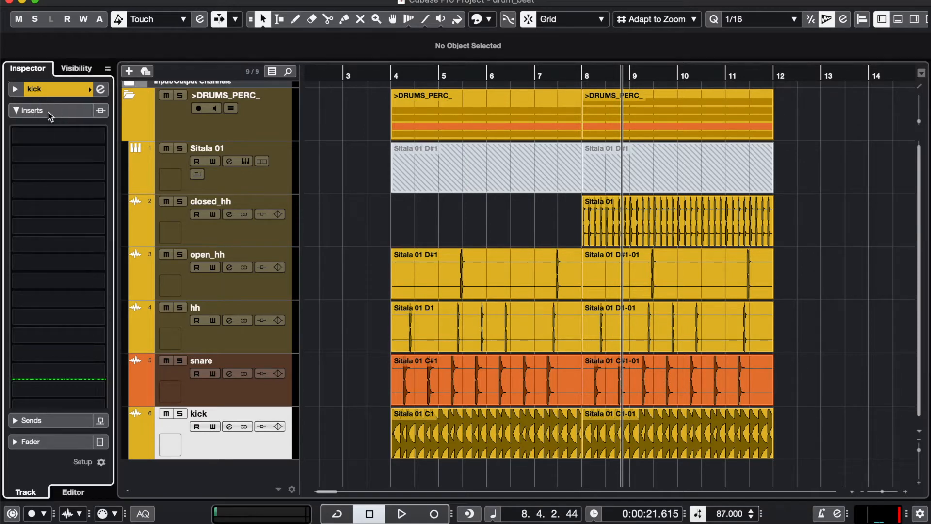
click(48, 112)
click(51, 130)
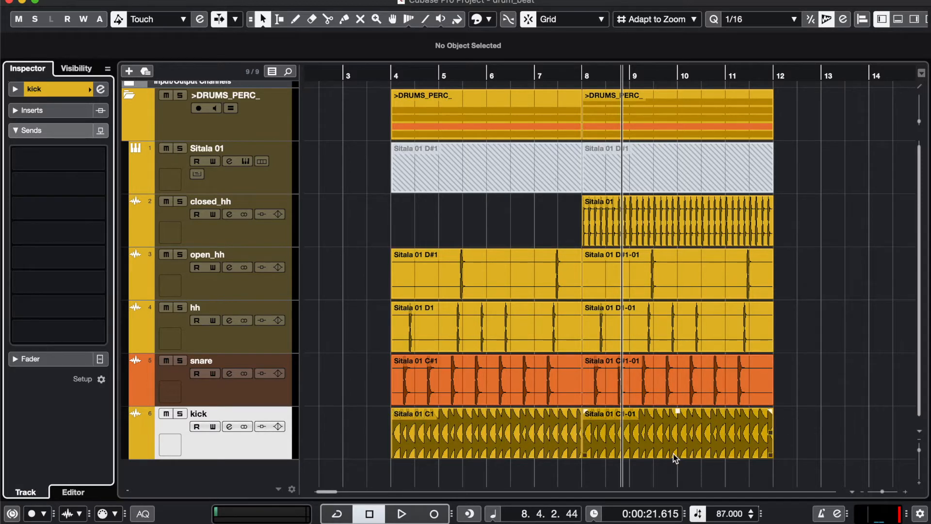
click(273, 454)
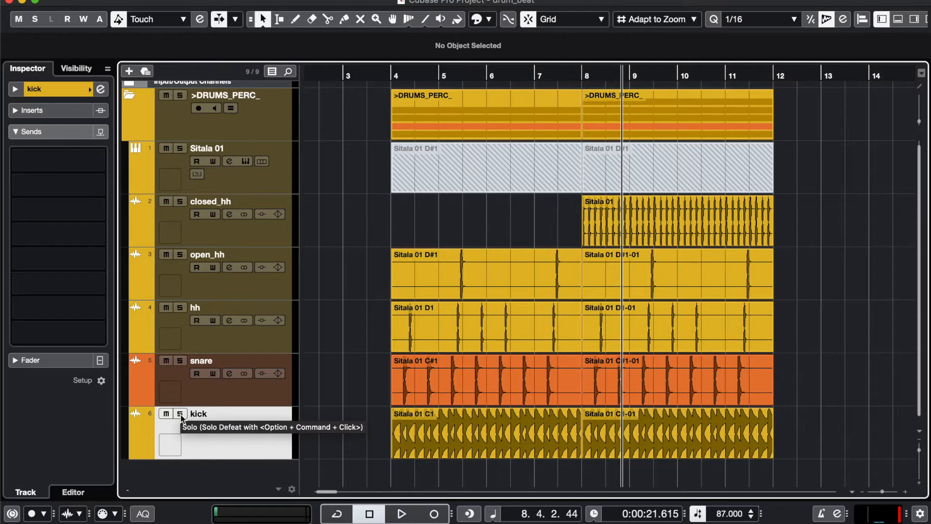
Play the beat from bar 4 and audition the kick and snare tracks using mute and solo.
click(396, 75)
key(space)
click(435, 303)
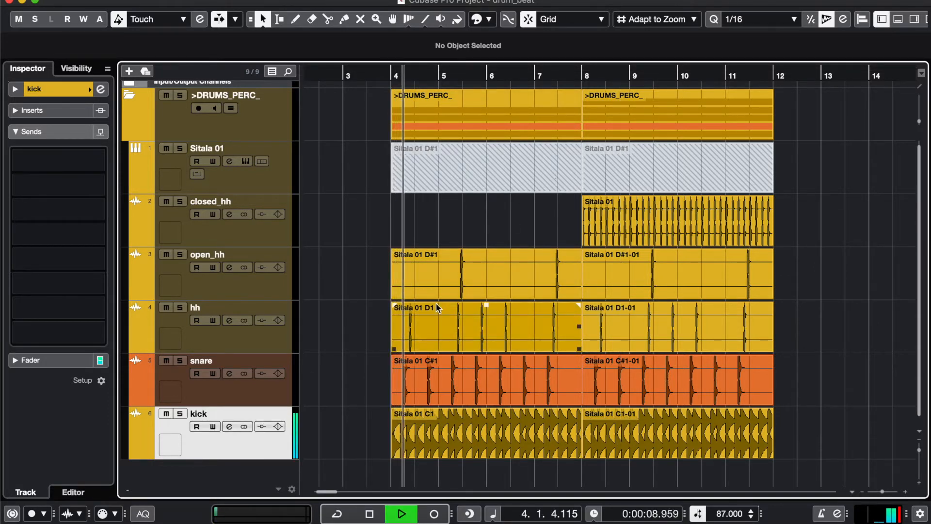
click(402, 372)
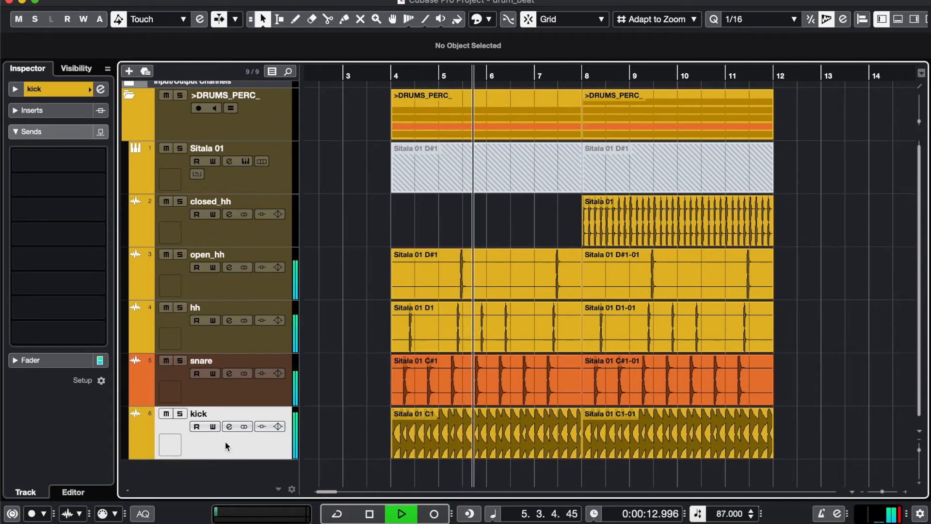
click(166, 413)
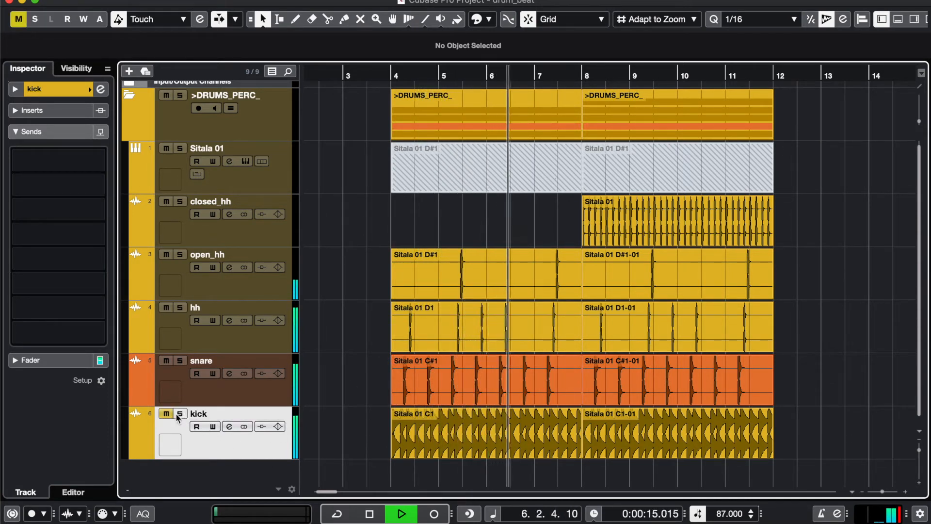
click(167, 413)
click(180, 413)
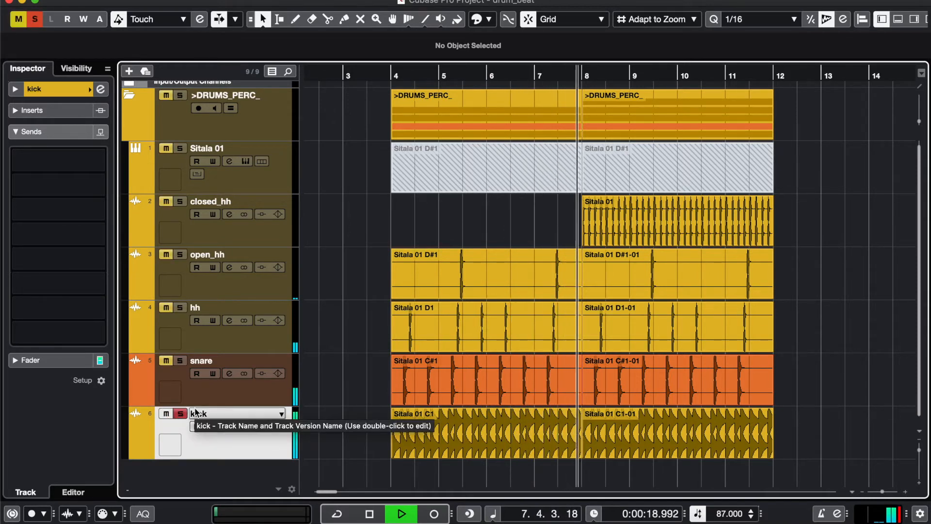
click(180, 413)
key(space)
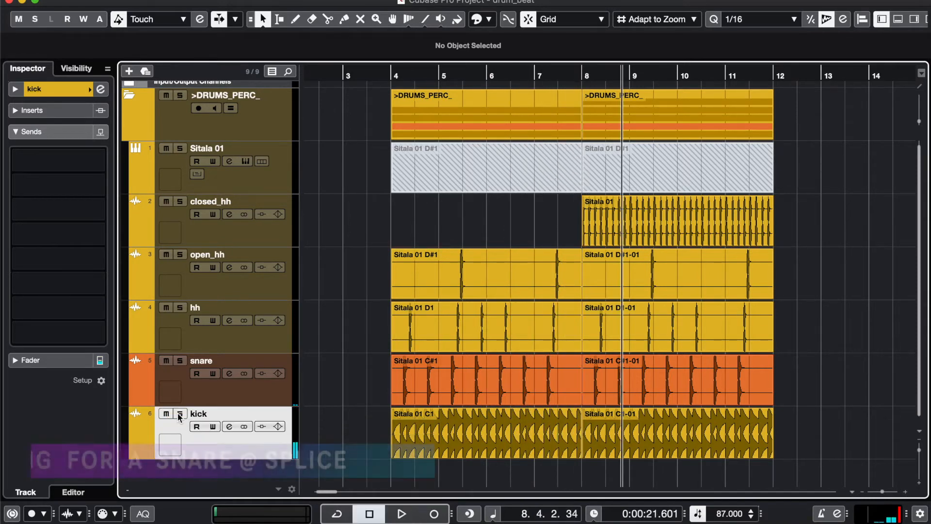
click(238, 393)
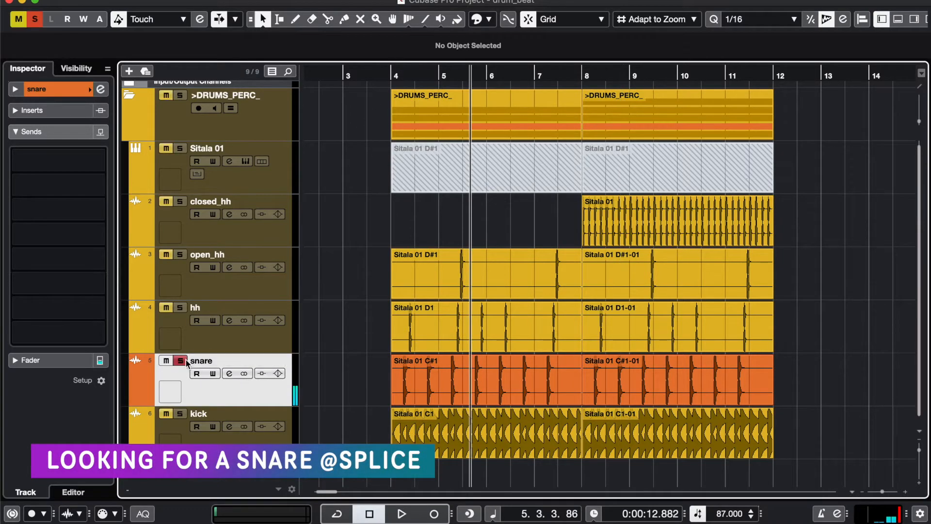
click(180, 361)
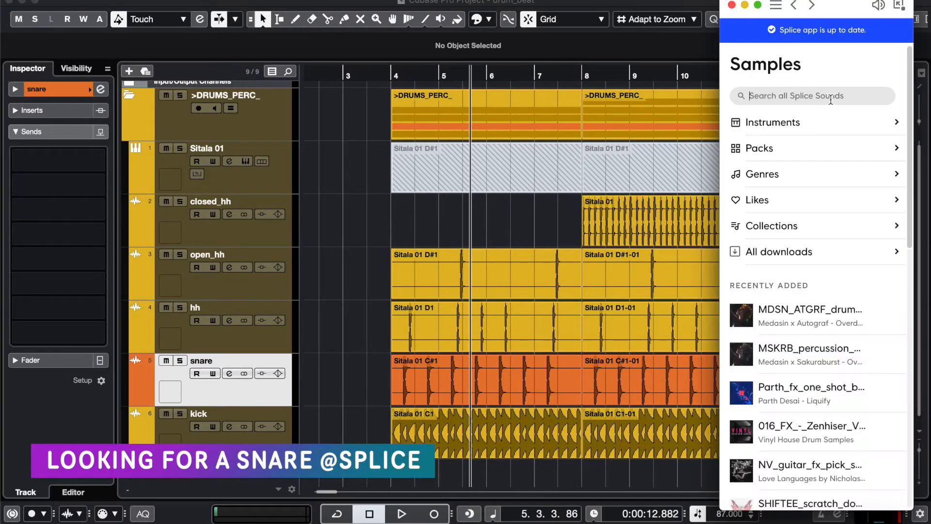
Search the Splice app for snare, preview ELF_snare_91.wav and place it on a new audio track at the start of bar 4.
text(snare)
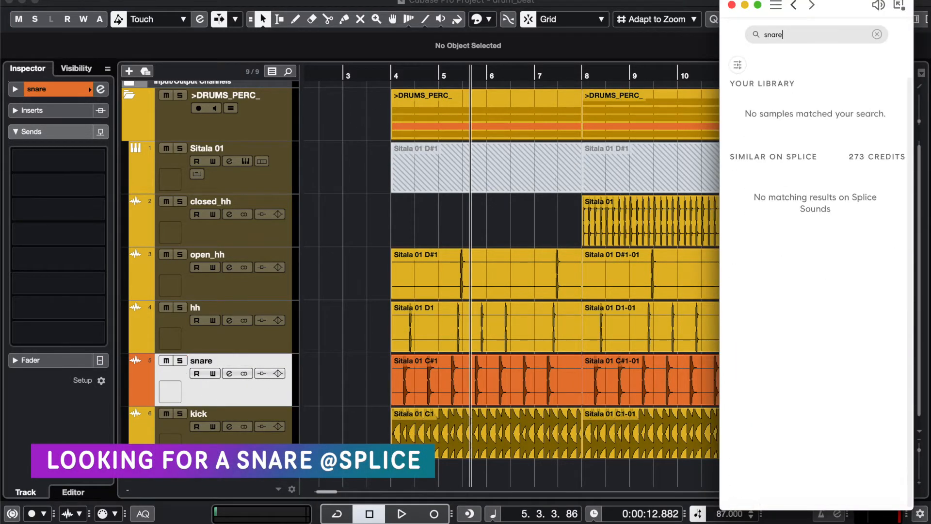
click(743, 120)
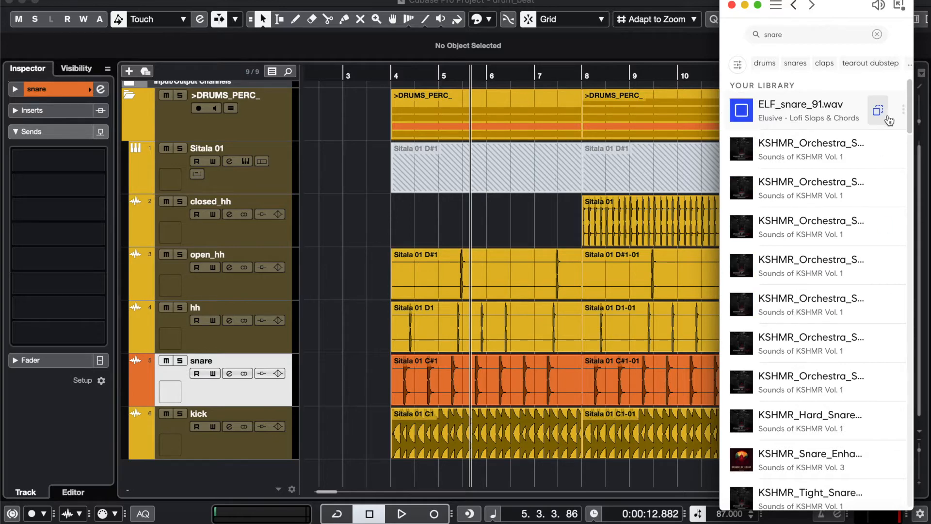
drag(878, 112, 415, 467)
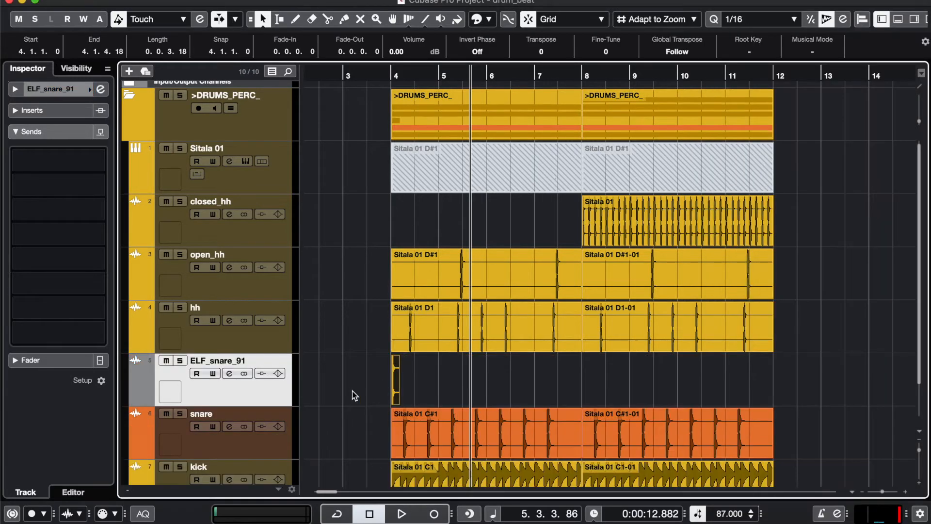
Move the ELF_snare_91 sample to 4.2.1, in line with the first snare hit, and colour its track the same orange.
scroll(370, 382, up, 5)
scroll(391, 387, up, 5)
drag(594, 381, 717, 378)
scroll(718, 378, down, 3)
scroll(718, 378, right, 5)
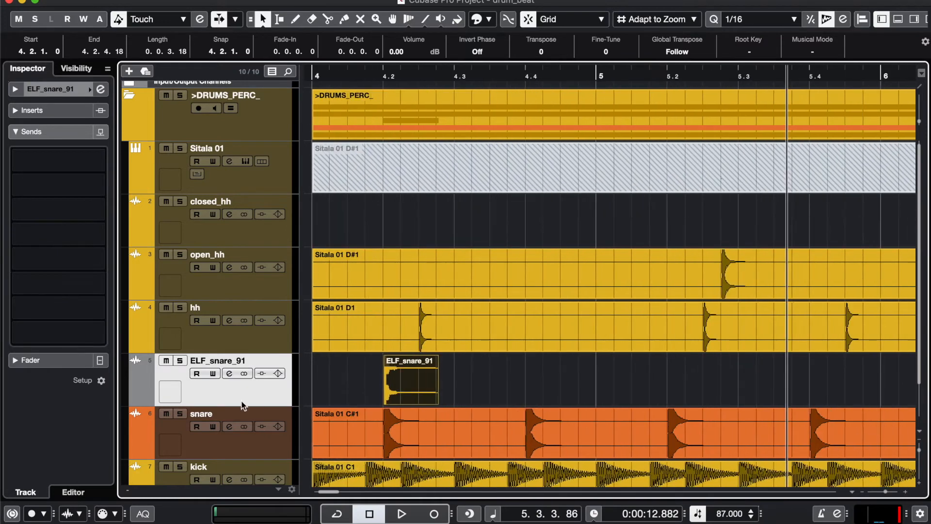
key(alt+shift+c)
click(206, 126)
Copy the ELF_snare_91 hit to beat 4.4, and copy both hits to beats 5.2 and 5.4.
drag(412, 383, 553, 383)
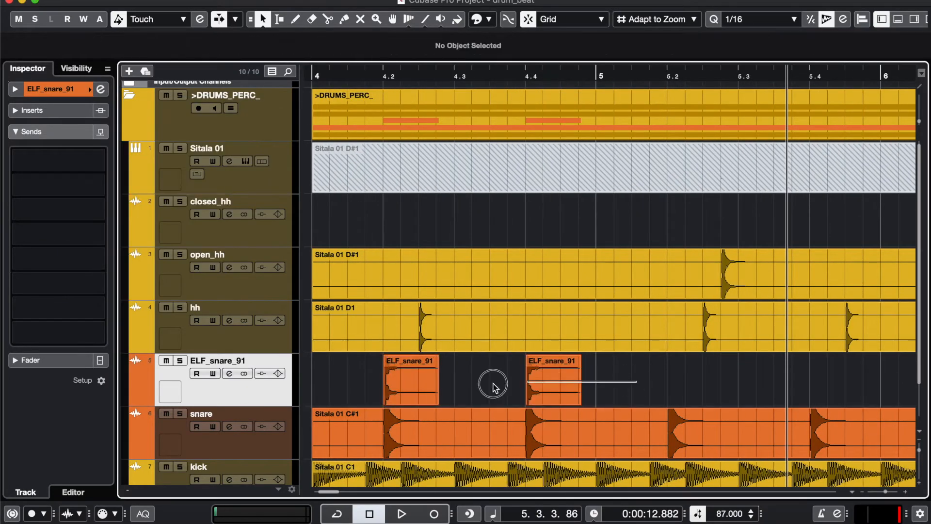
shift+click(409, 379)
drag(409, 379, 713, 375)
Duplicate the ELF_snare_91 range from bar 4 to bar 6 up to bar 12, omitting the hits at 7.4 and 11.4 to match the snare track.
scroll(366, 371, down, 3)
key(2)
drag(364, 370, 490, 374)
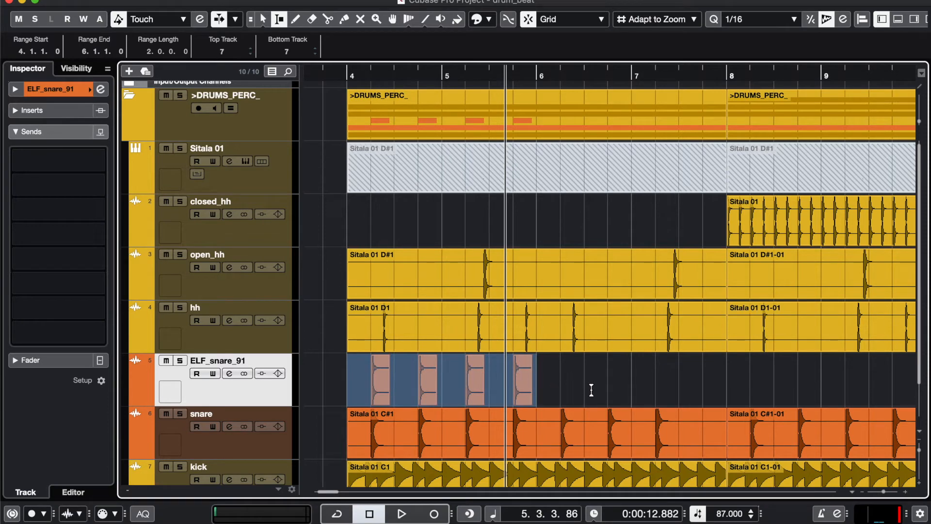
key(ctrl+d)
key(ctrl+d)
key(g)
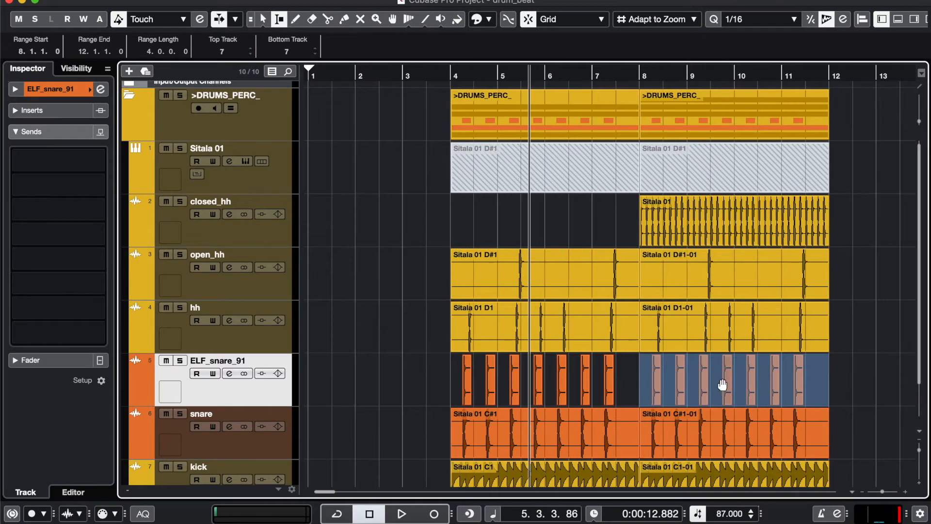
Play the beat from bar 4 and compare the ELF_snare_91 layer with the original snare track muted and unmuted.
scroll(722, 385, right, 2)
click(389, 76)
key(space)
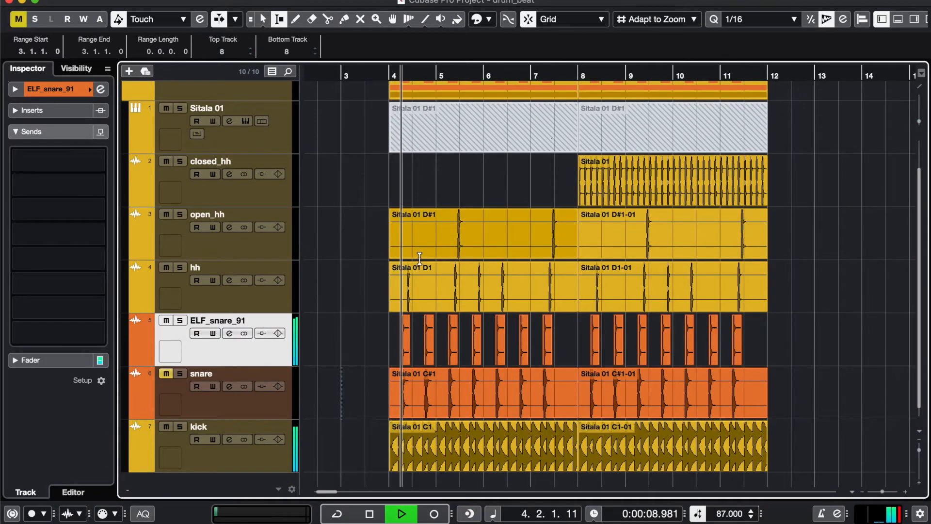
scroll(419, 259, up, 2)
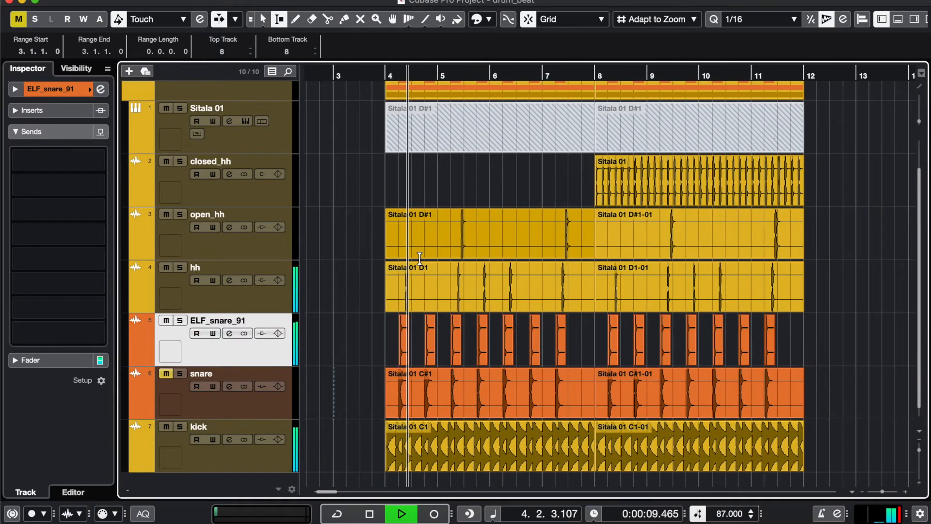
scroll(419, 259, up, 3)
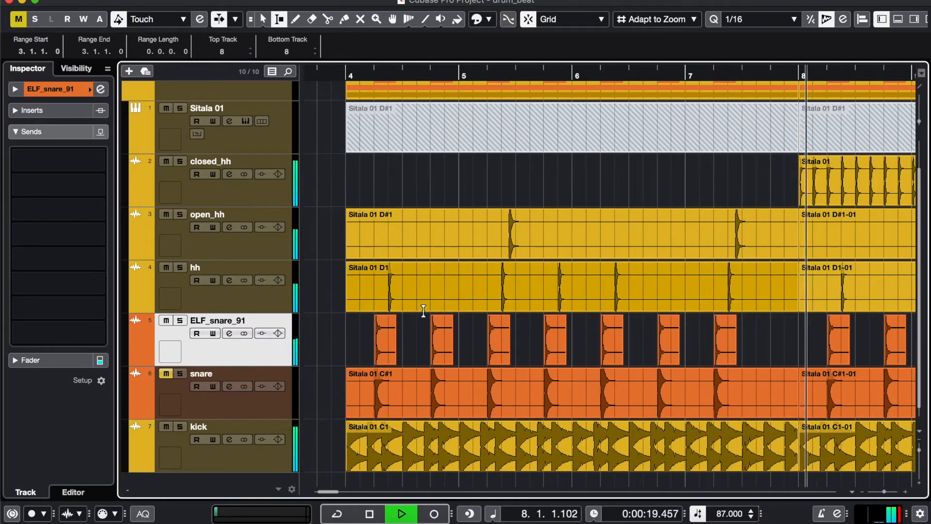
scroll(515, 254, down, 5)
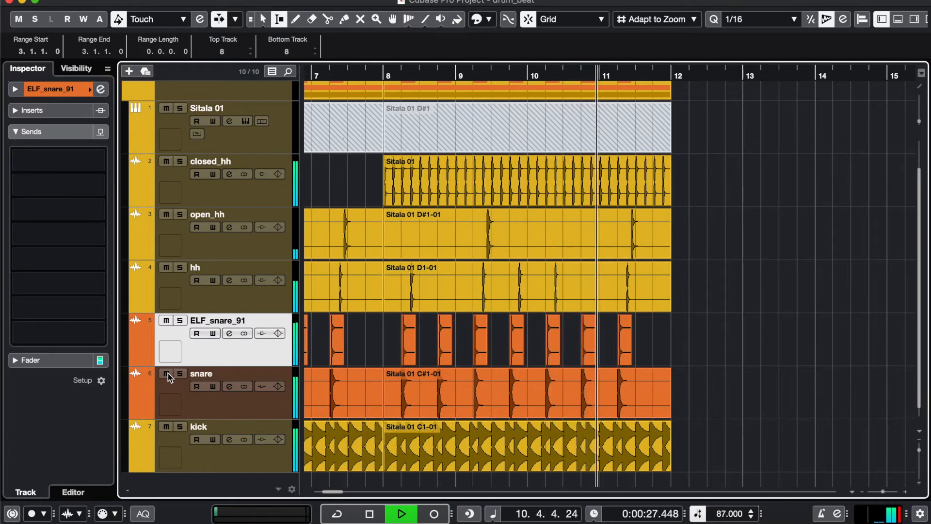
click(167, 374)
key(space)
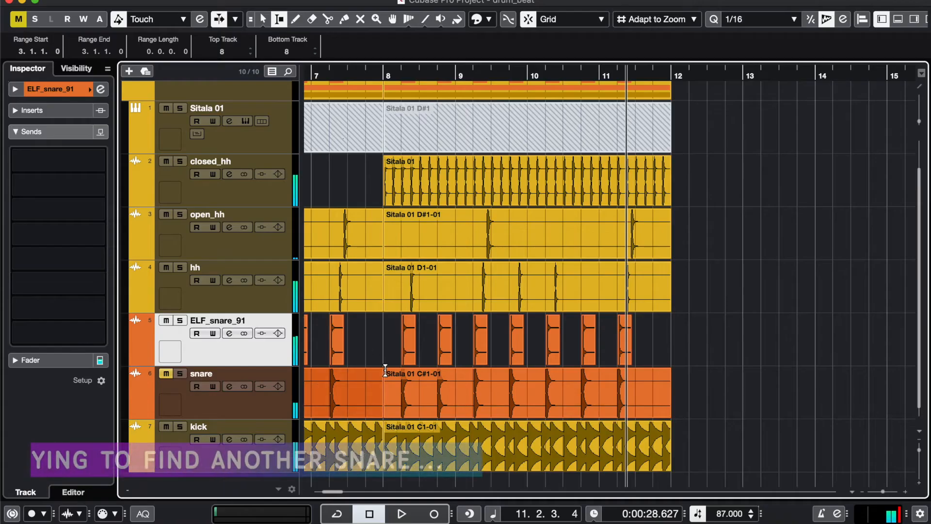
Preview more snare samples in the Splice app and place the KSHMR_Snare_Enha… sample on a new audio track at 7.4.1.
click(258, 413)
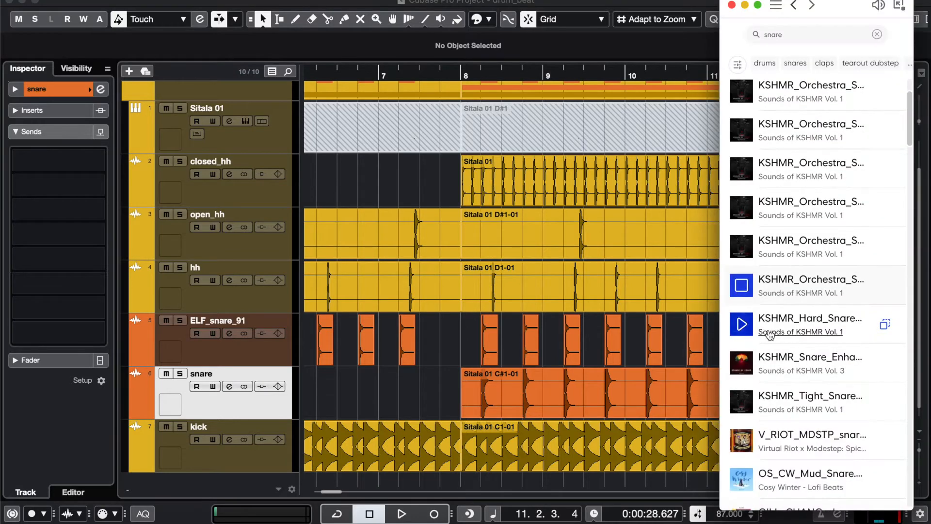
scroll(749, 364, down, 2)
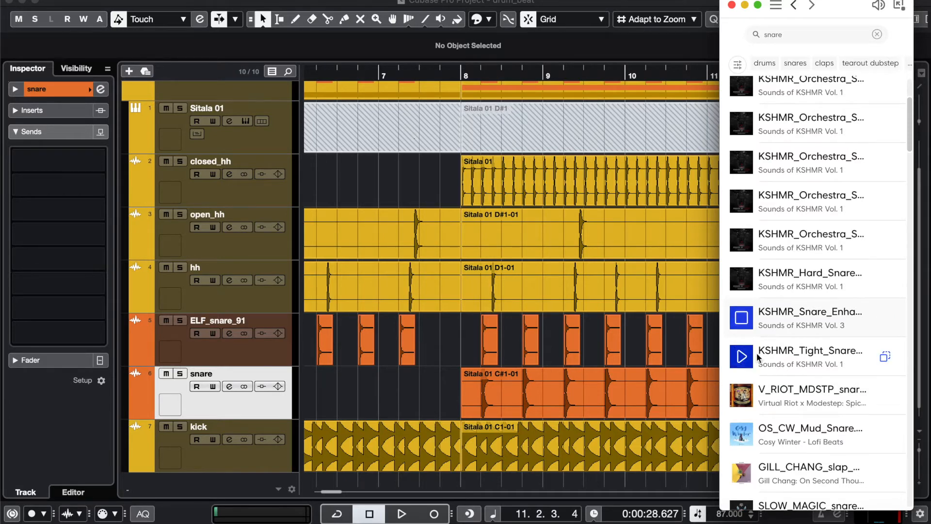
drag(771, 320, 443, 467)
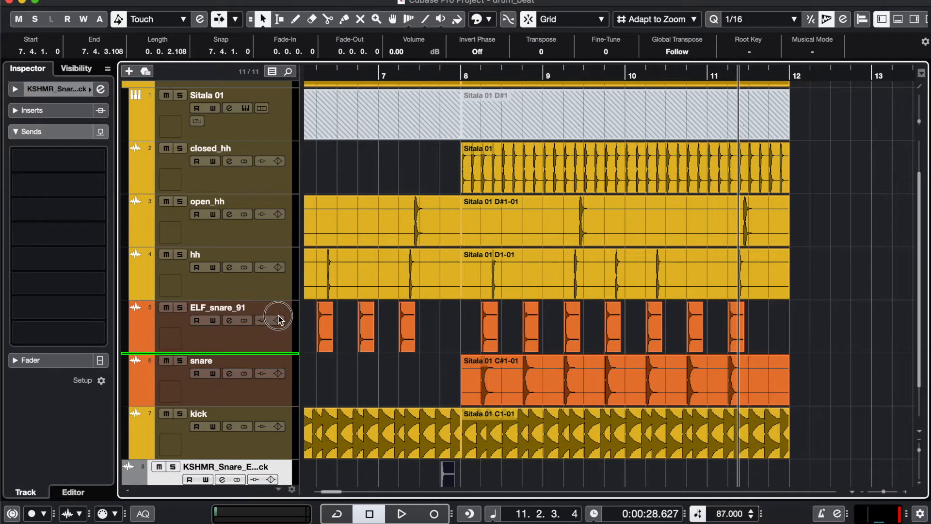
Move the KSHMR_Snare_E… track above ELF_snare_91 and arrange its hits at 7.3.3, 7.4.1 and 7.4.4.
drag(278, 308, 279, 309)
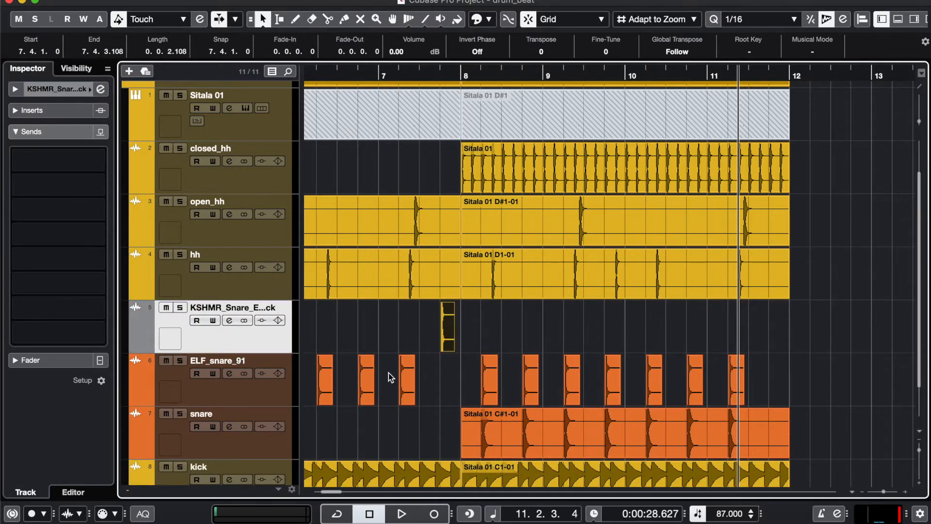
drag(510, 334, 620, 327)
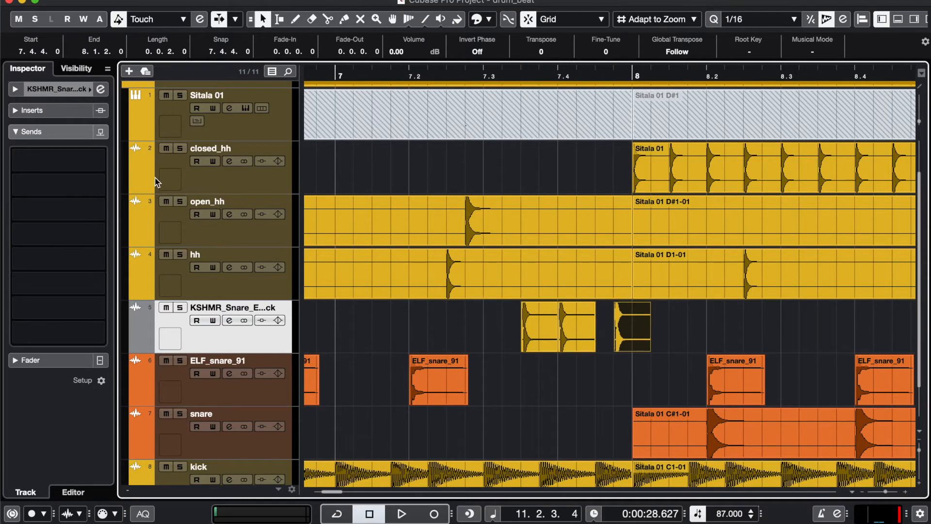
Colour the KSHMR_Snare_E… track red-orange and play the transition into bar 8.
click(91, 89)
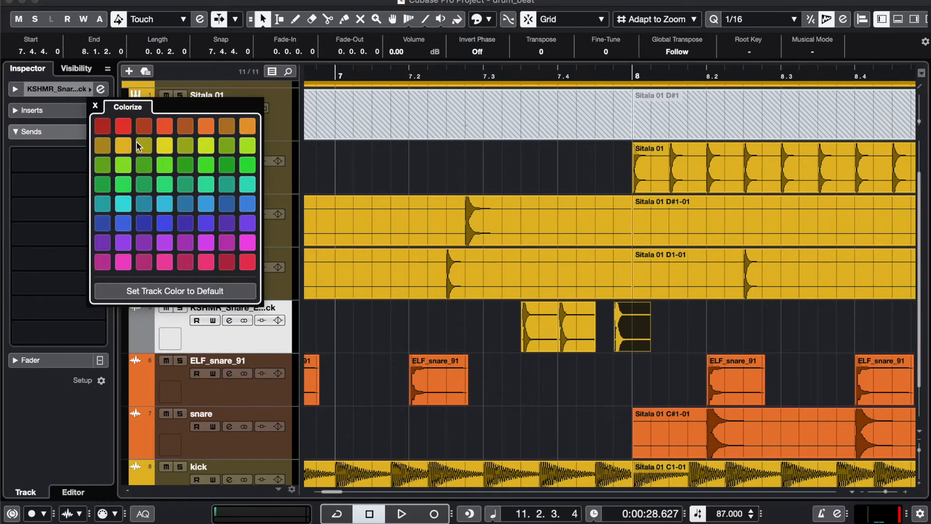
click(139, 127)
click(377, 321)
scroll(387, 246, down, 7)
click(352, 75)
key(space)
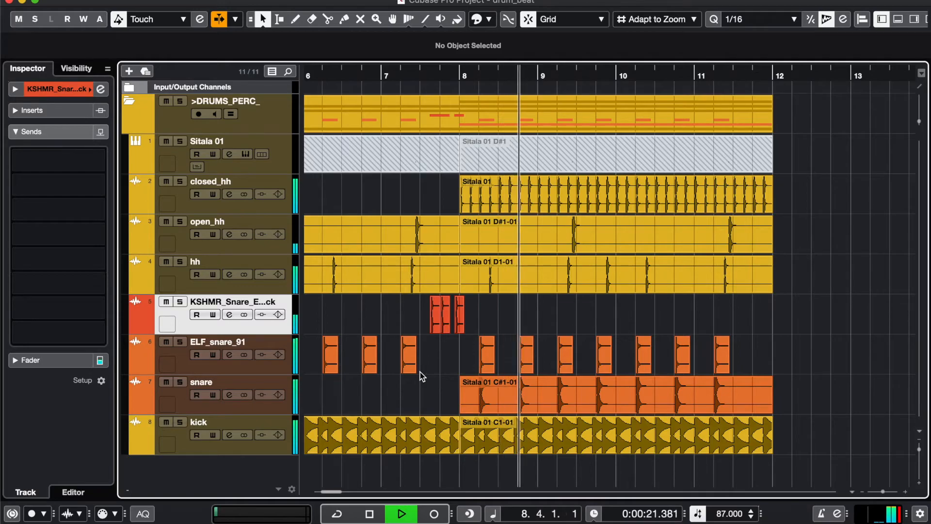
key(space)
Shorten the three KSHMR snare hits together to one sixteenth each and give them fade-outs.
scroll(435, 339, up, 8)
shift+double_click(459, 319)
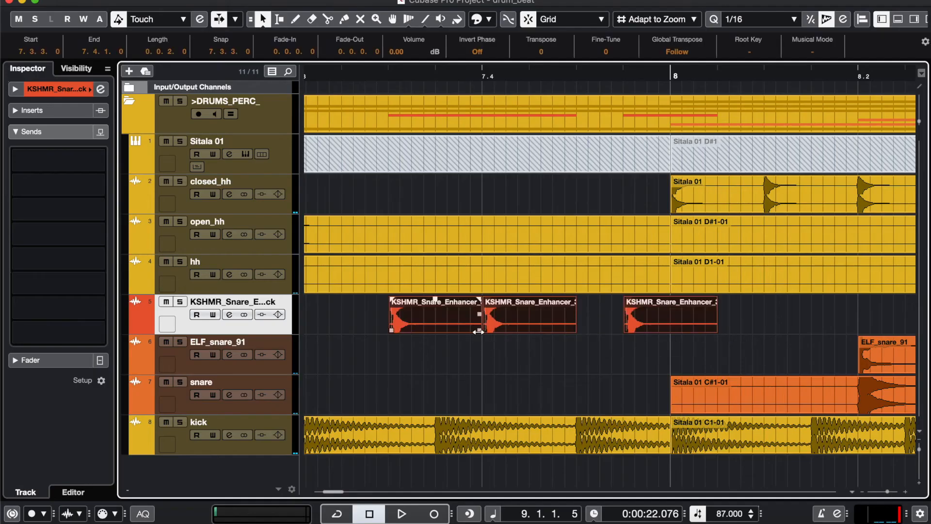
drag(479, 331, 436, 334)
click(457, 366)
scroll(445, 360, down, 6)
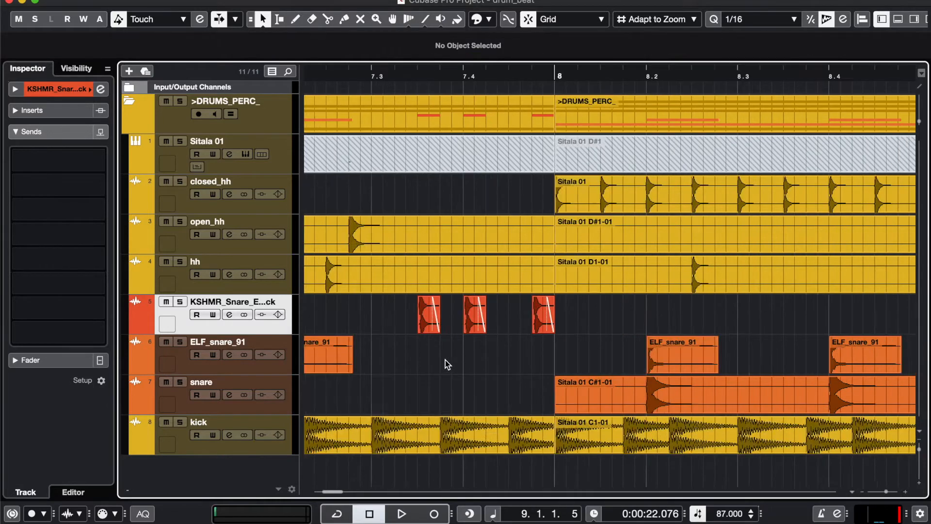
Place a SLOW_MAGIC snare sample from Splice at 8.1.1 on a new audio track above the KSHMR snare track.
scroll(445, 360, down, 3)
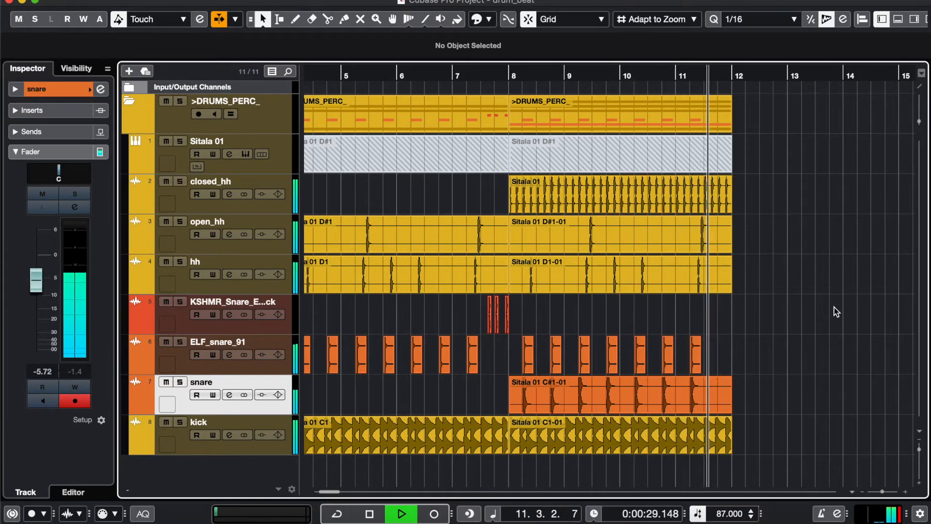
drag(805, 387, 517, 330)
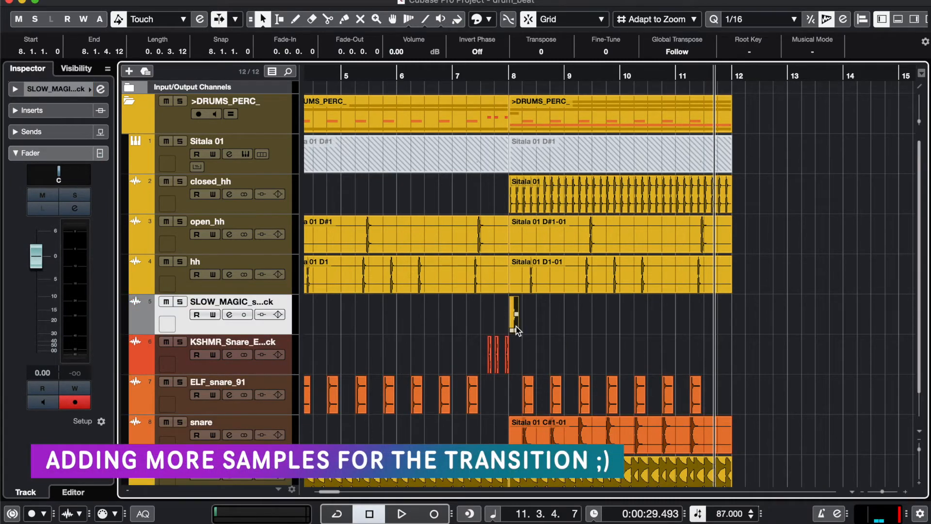
scroll(516, 328, up, 3)
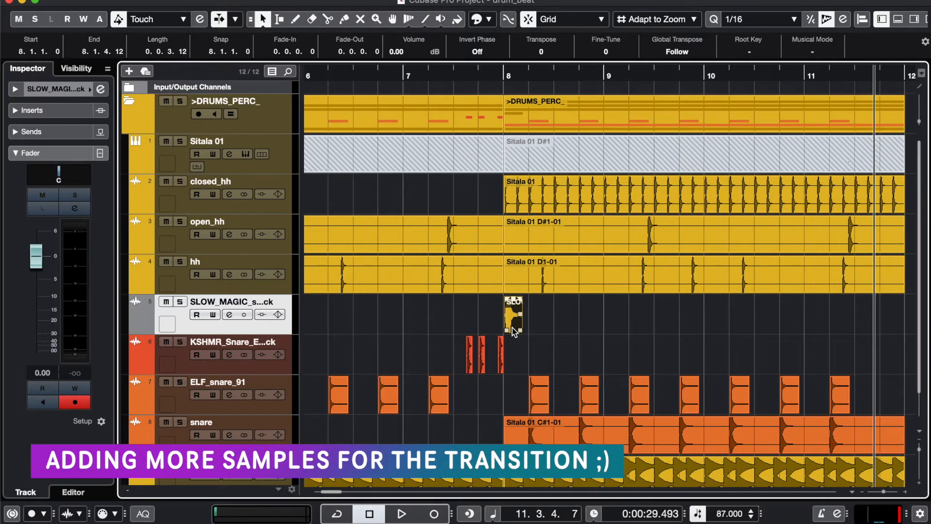
scroll(512, 327, down, 2)
click(512, 327)
Colour the new SLOW_MAGIC snare track red-orange to match the KSHMR snare track.
click(281, 292)
click(90, 89)
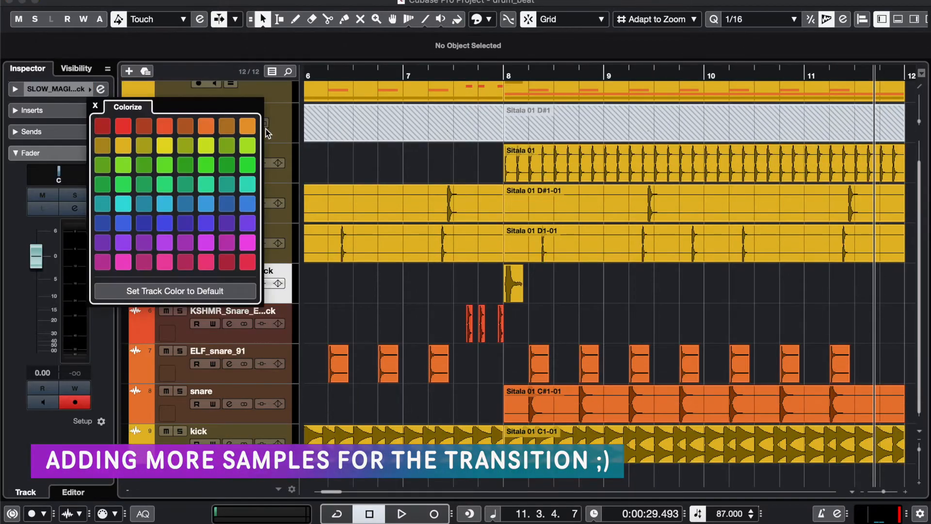
click(165, 126)
click(464, 282)
scroll(523, 287, up, 8)
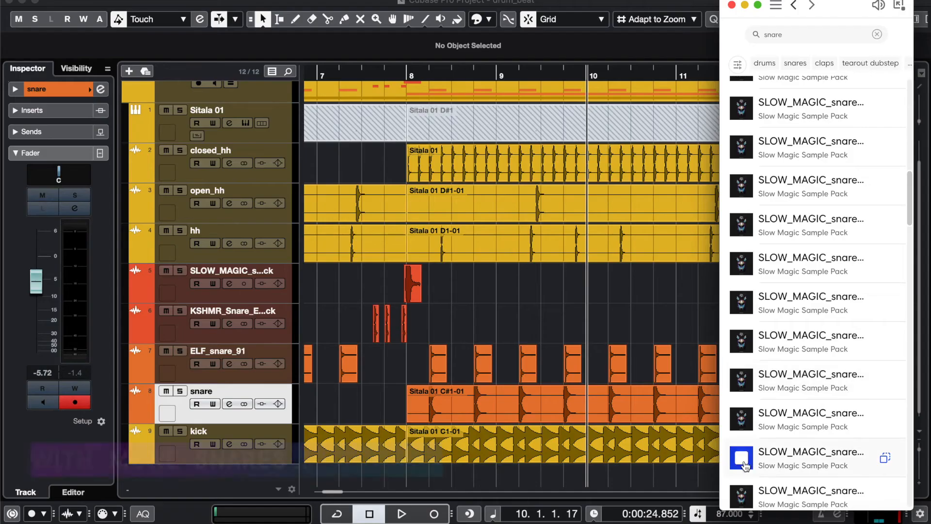
Preview SLOW_MAGIC snares in Splice, place the one ending in 02 at 8.2.1, and move its new track above the snare track.
click(741, 454)
scroll(742, 417, down, 1)
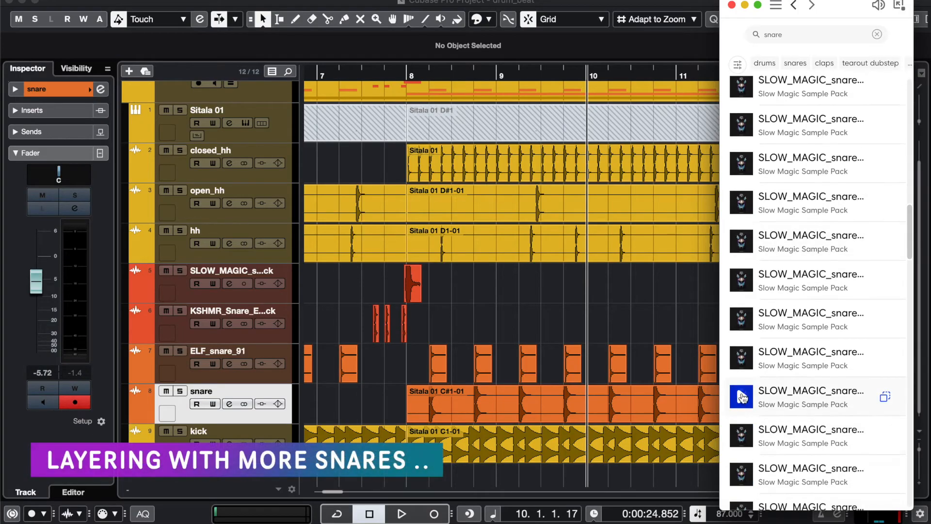
drag(881, 402, 591, 429)
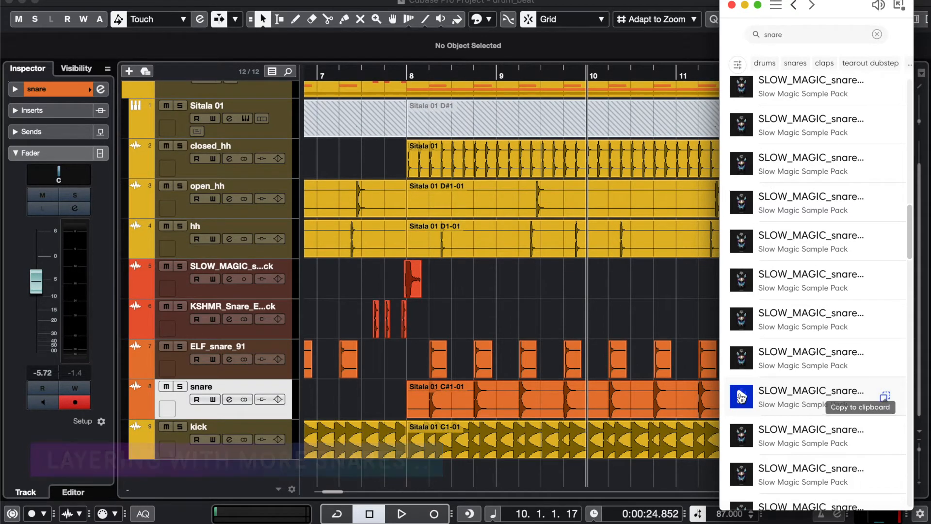
drag(885, 402, 461, 492)
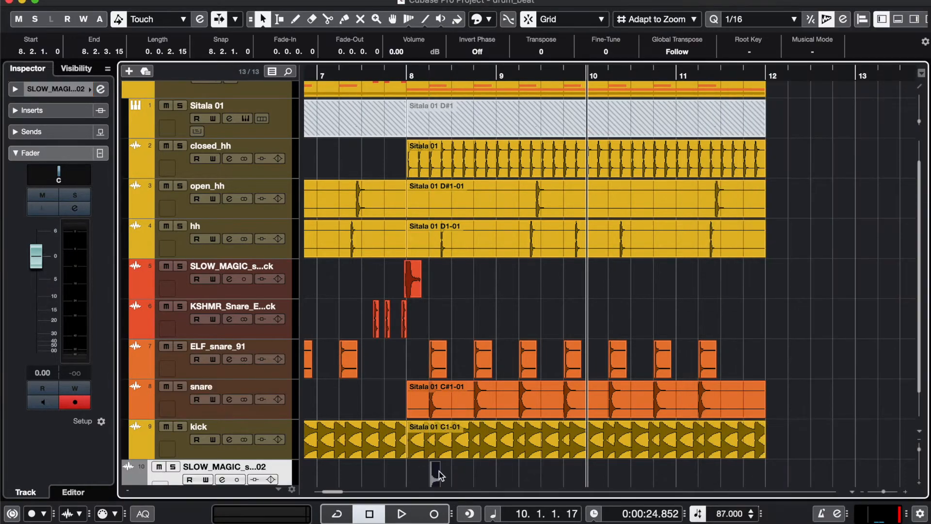
drag(286, 475, 281, 388)
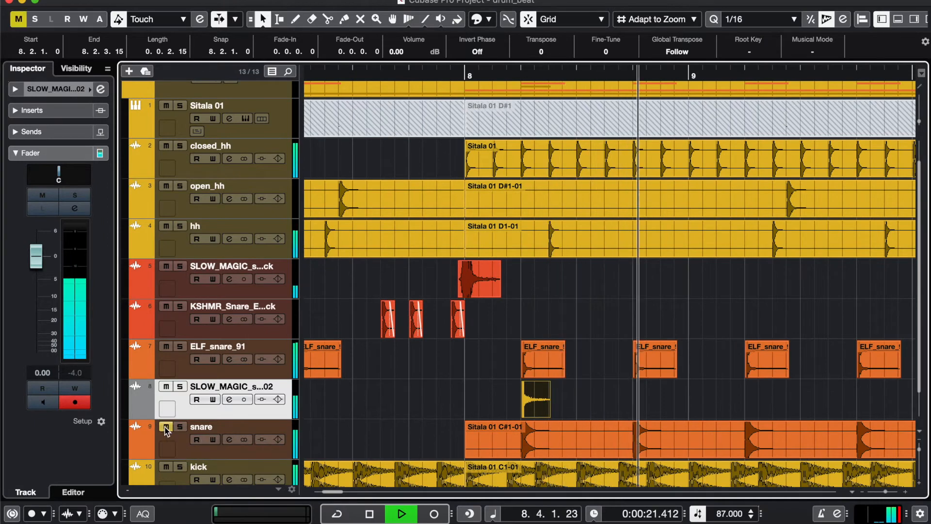
Move the SLOW_MAGIC…02 snare hit to 8.1.4 and play the beat from 7.4.3.
drag(425, 384, 411, 384)
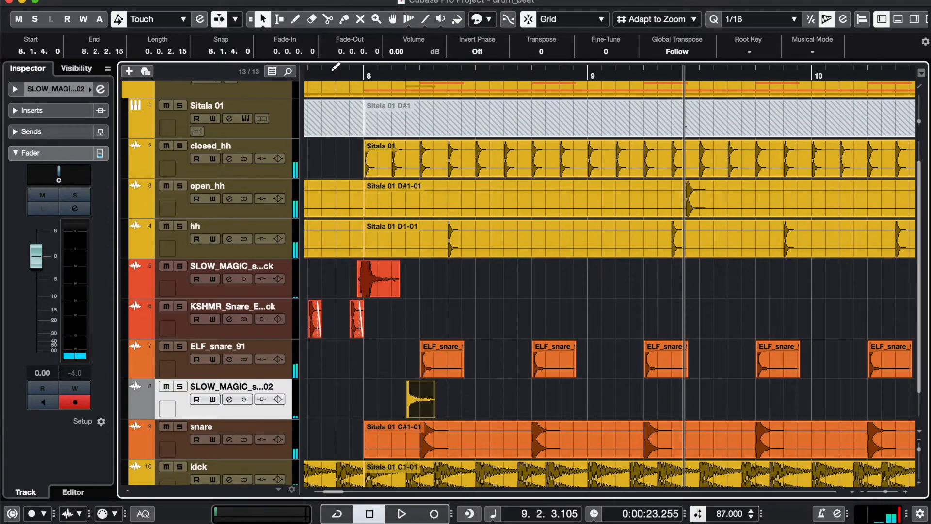
click(335, 66)
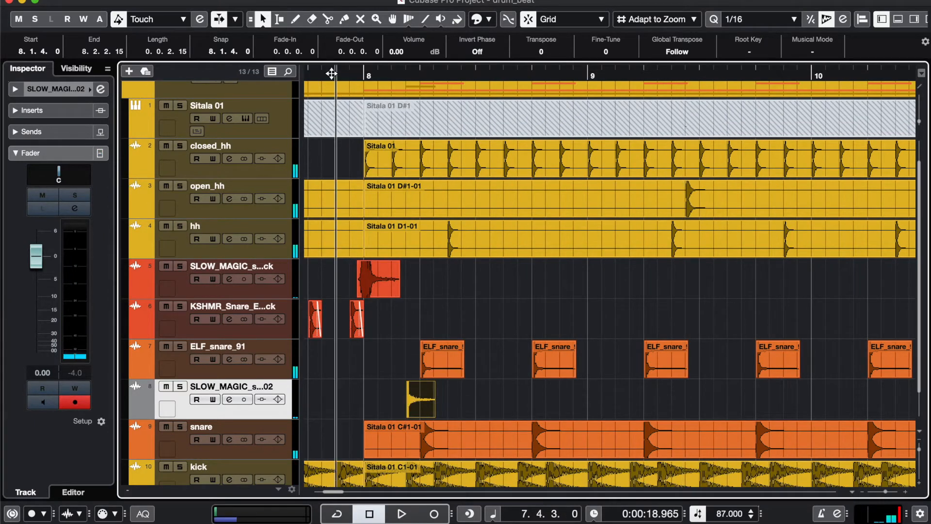
key(space)
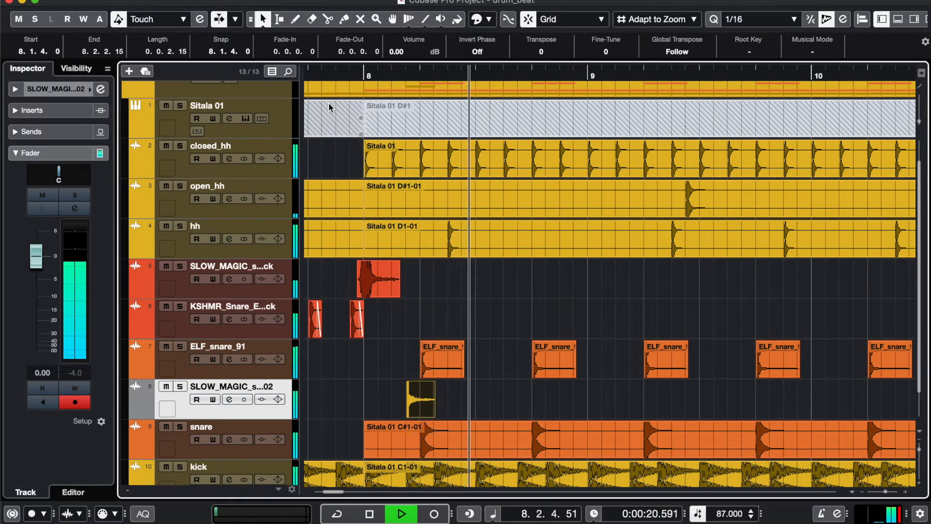
key(space)
Copy the SLOW_MAGIC…02 snare hit to 9.1.4, 10.1.4 and 11.1.4.
drag(418, 401, 624, 397)
scroll(719, 386, right, 5)
scroll(624, 397, right, 4)
drag(435, 397, 662, 394)
click(608, 396)
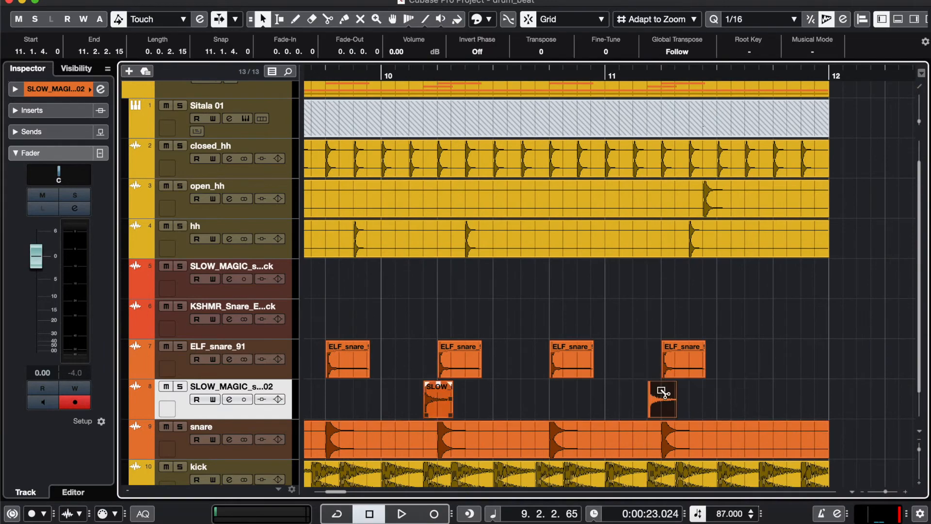
Shift all four SLOW_MAGIC…02 snare hits two beats later, so the first starts at 8.3.4.
scroll(543, 384, down, 4)
scroll(529, 384, left, 4)
scroll(459, 386, up, 6)
scroll(665, 228, down, 5)
click(667, 405)
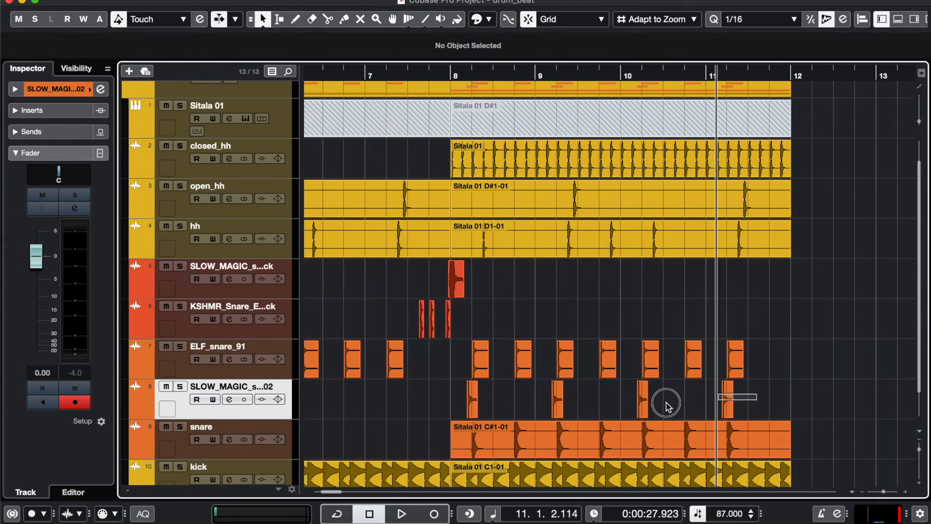
click(473, 400)
scroll(464, 400, up, 5)
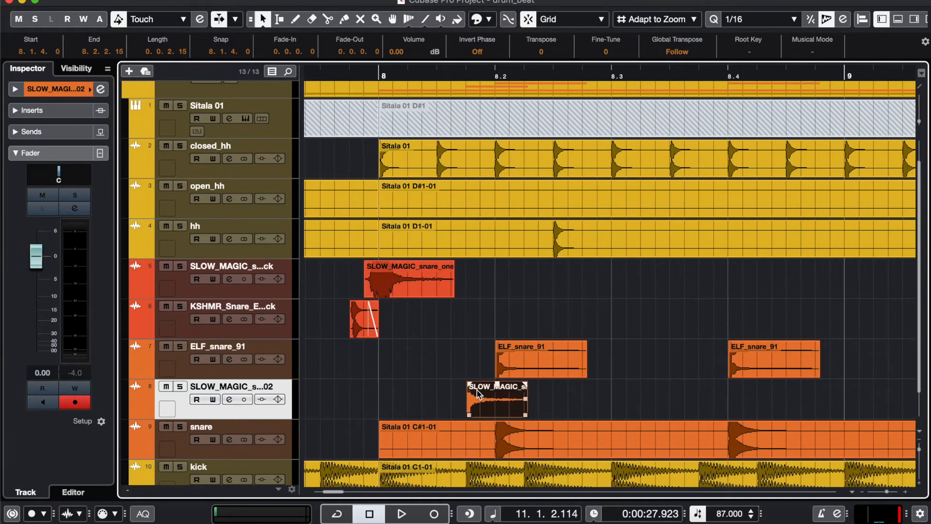
drag(485, 401, 726, 393)
click(628, 409)
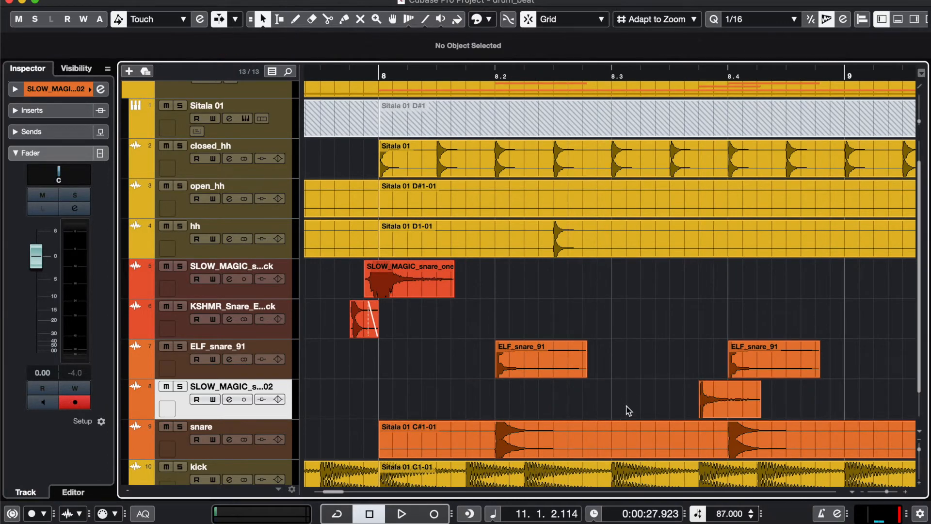
Play the layered beat to its end and copy the KSHMR snare range from 7.3.1 to 8.1.1 four bars later.
scroll(629, 410, down, 5)
key(space)
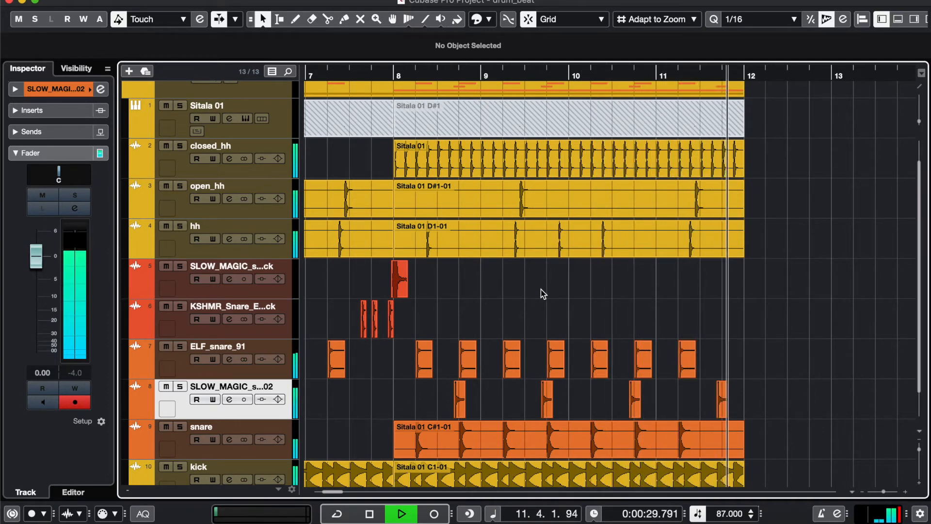
key(space)
key(2)
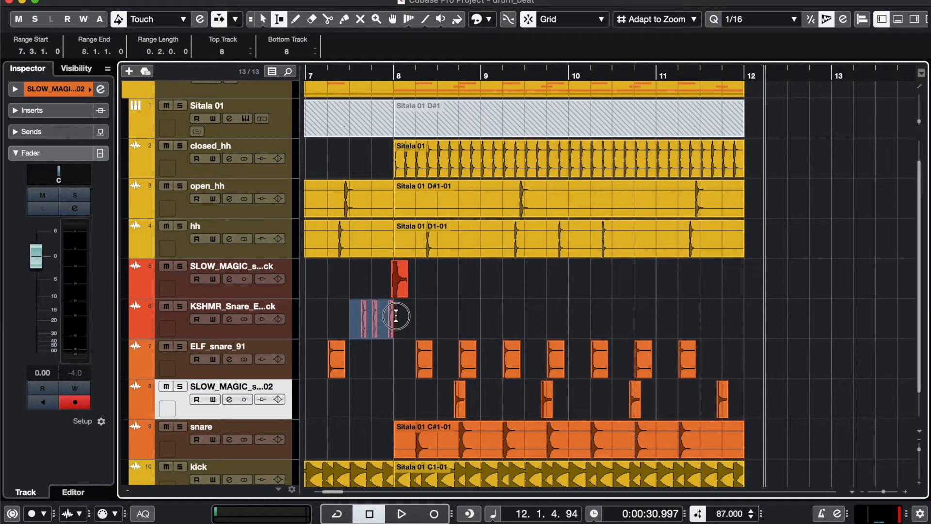
drag(410, 317, 713, 324)
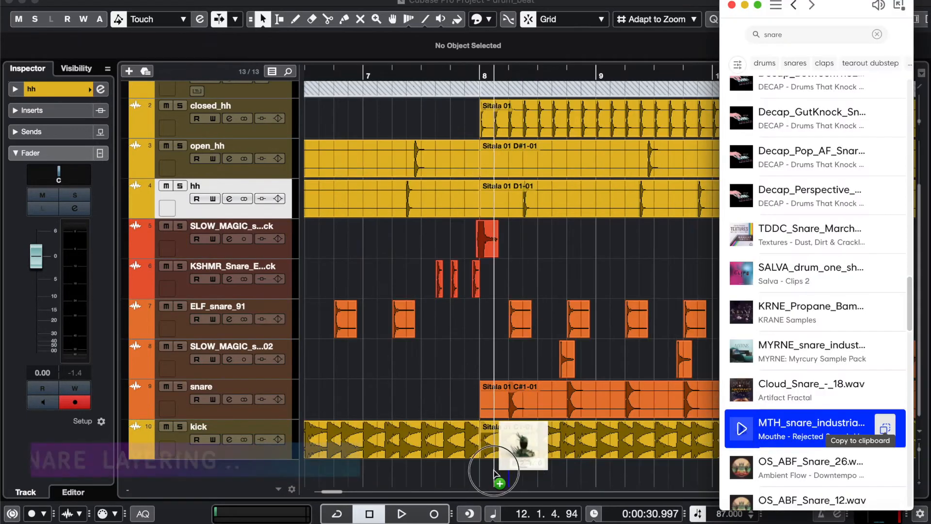
Add the MTH_snare_industrial sample from Splice on a new track above SLOW_MAGIC…02, with its hit at 8.3.3.
drag(520, 443, 512, 471)
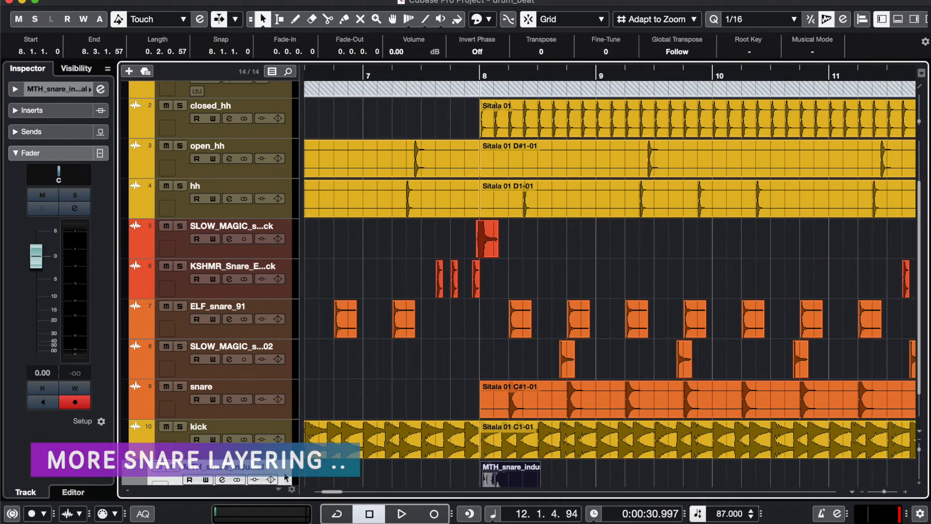
drag(160, 480, 312, 358)
scroll(536, 374, up, 2)
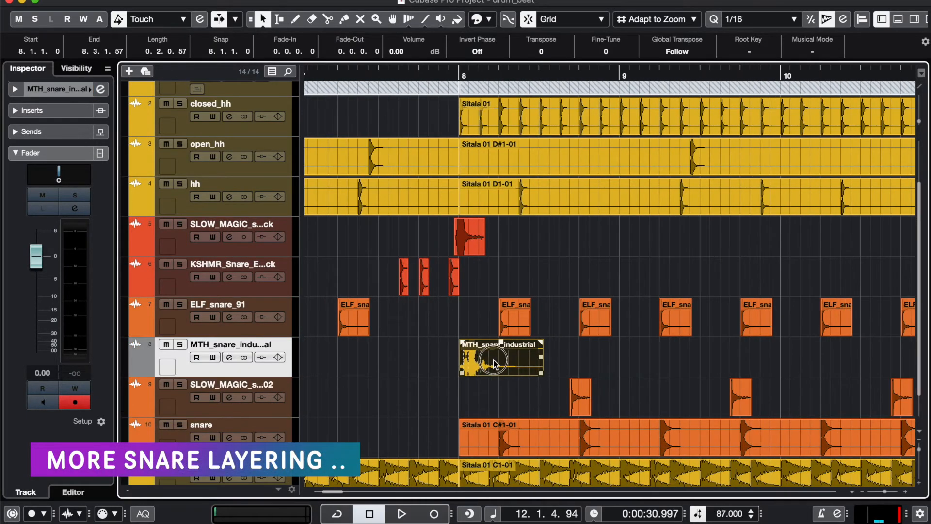
drag(536, 373, 593, 359)
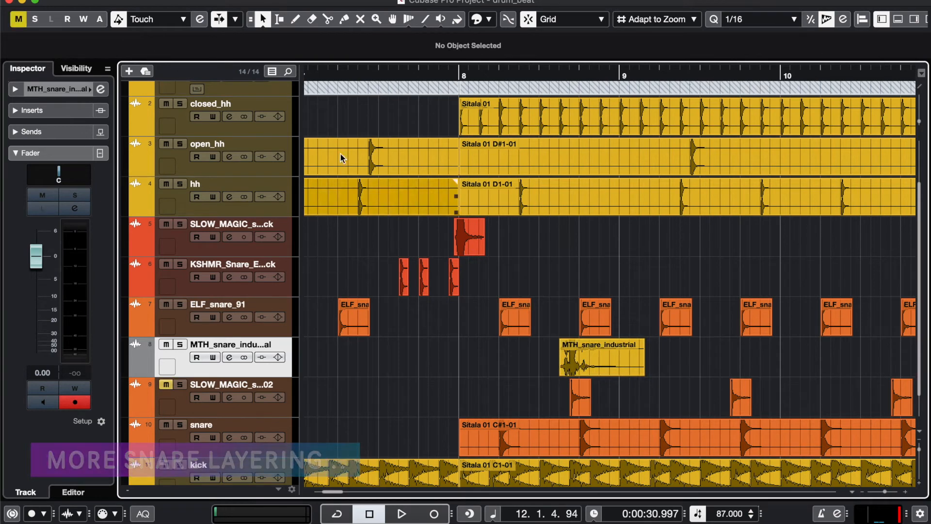
Play the beat through bar 8 and colour the MTH_snare_industrial track orange.
key(space)
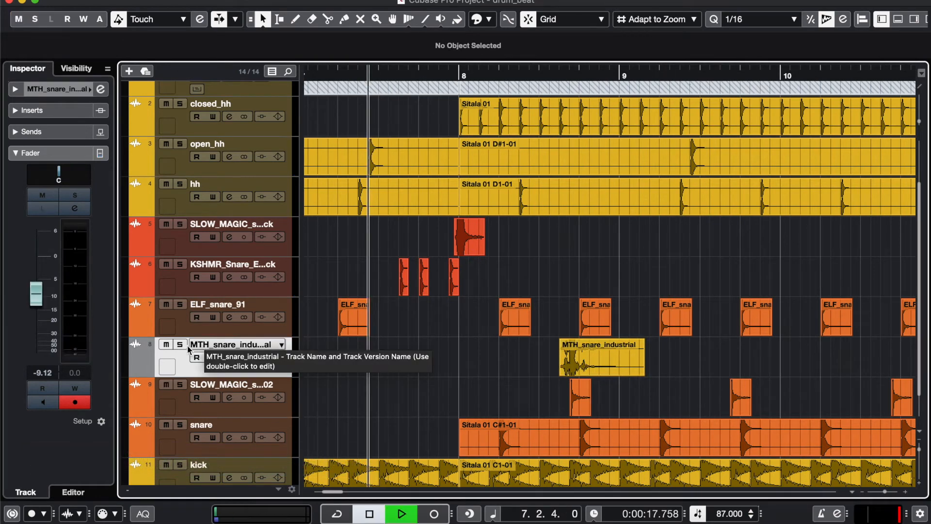
click(89, 89)
click(206, 126)
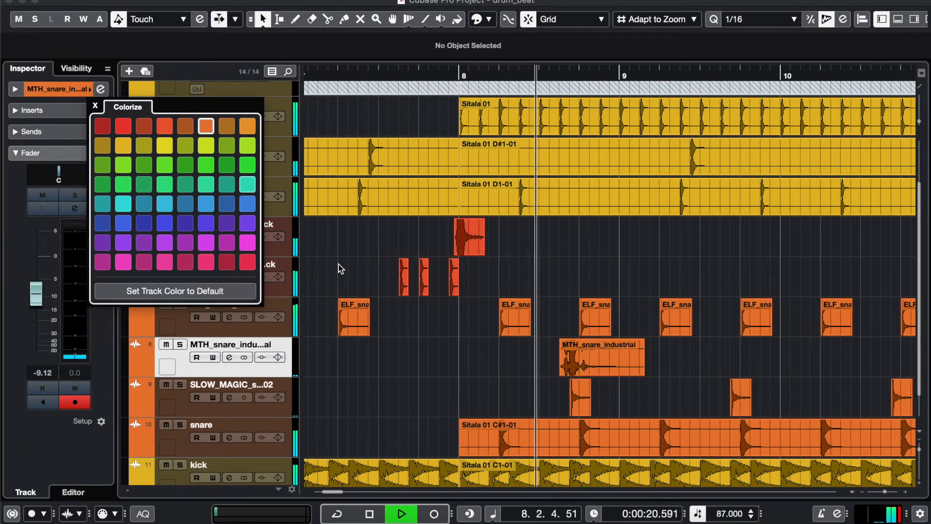
click(434, 366)
key(g)
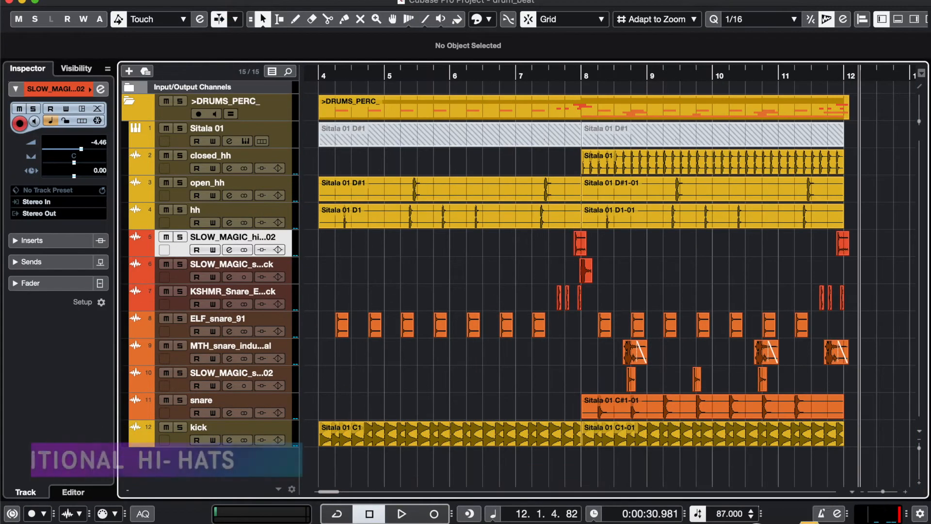
Switch to Splice, place EK_hihat_closed_02 at 8.1.1 on a new audio track, and move that track below closed_hh.
click(762, 521)
scroll(845, 155, down, 3)
scroll(844, 155, up, 3)
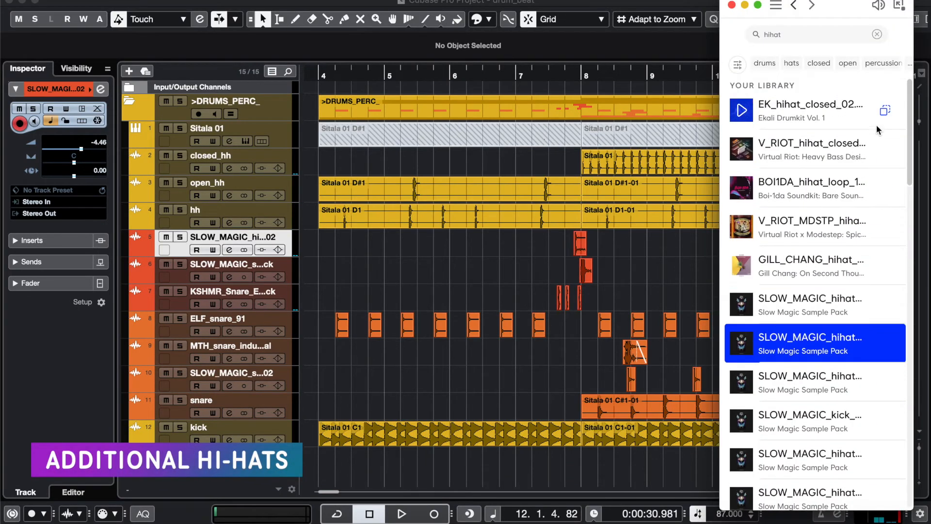
drag(881, 116, 585, 466)
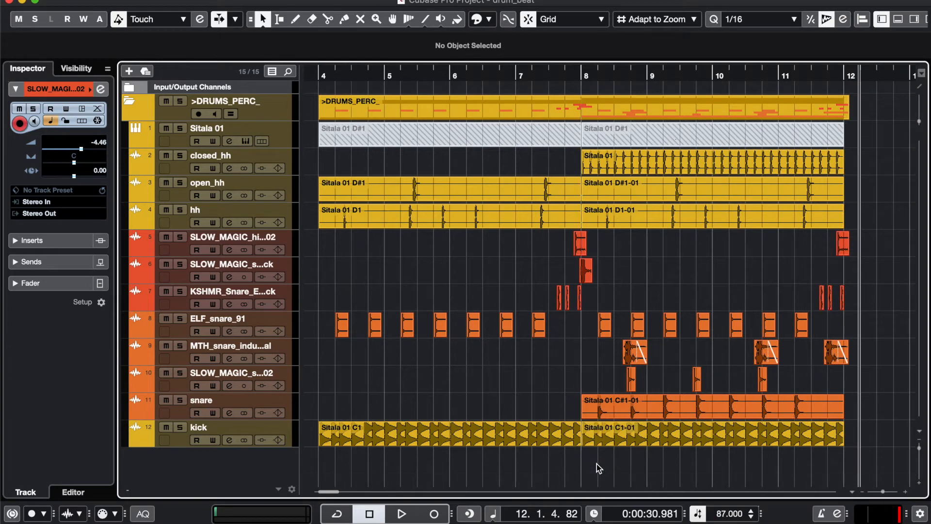
drag(291, 473, 292, 182)
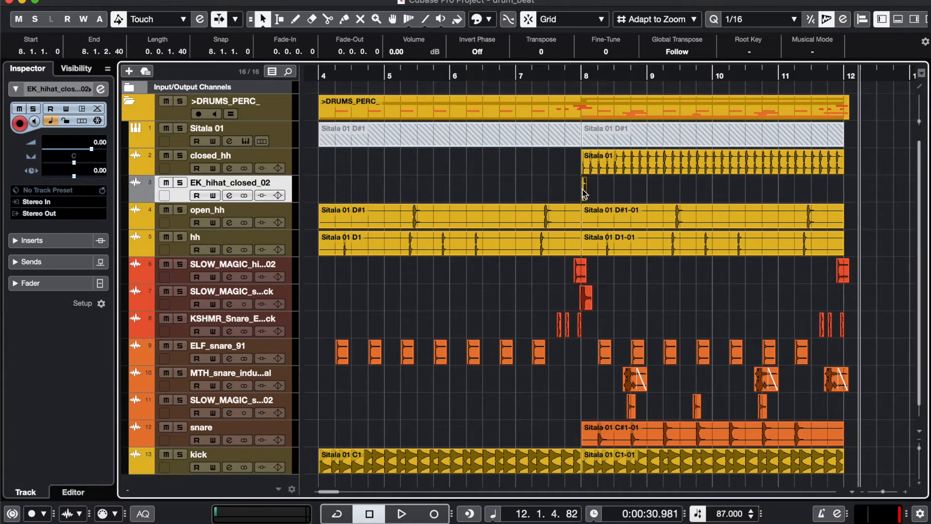
Copy the EK_hihat_closed_02 hit to 8.1.3, 8.2.1 and 8.2.3.
scroll(584, 193, up, 5)
drag(584, 190, 771, 190)
scroll(711, 193, down, 5)
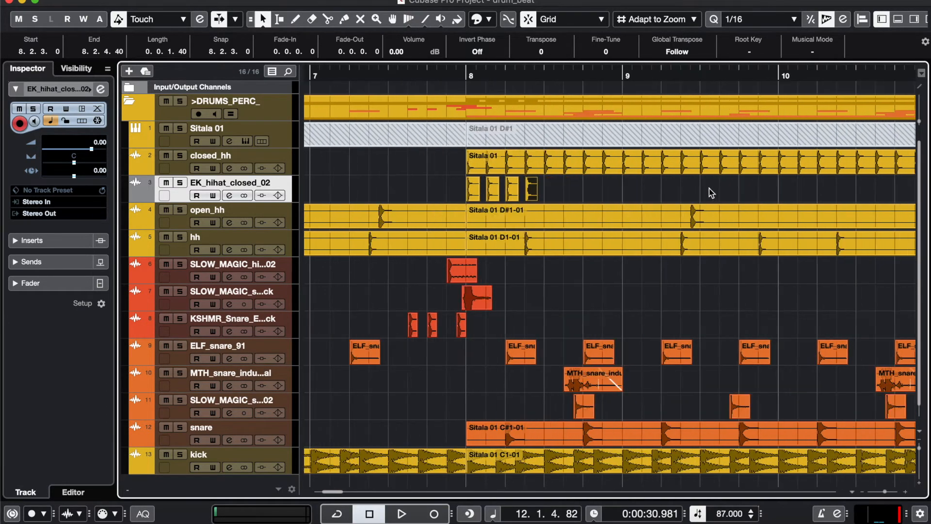
Repeat the EK_hihat_closed_02 pattern from 8.1.1 to 8.3.1 along its track until the start of bar 12.
scroll(560, 195, right, 3)
key(2)
drag(404, 190, 483, 188)
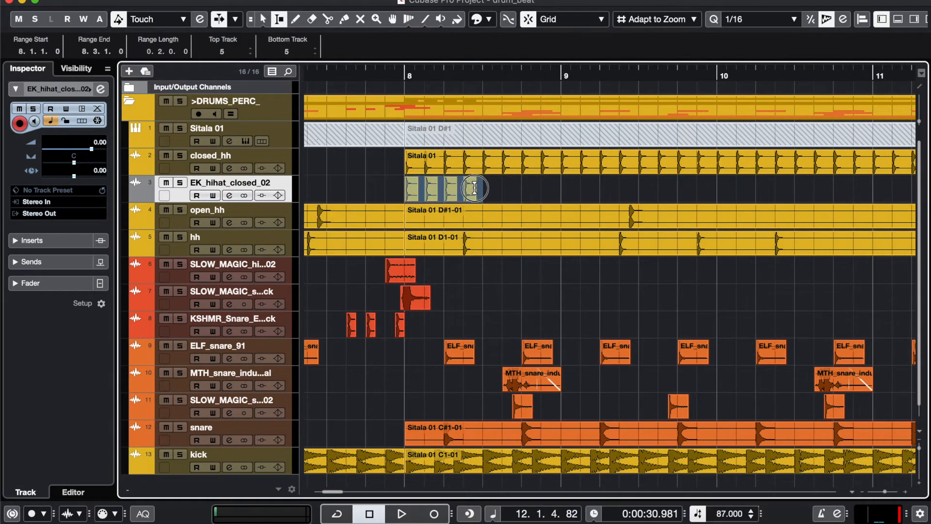
key(super+d)
key(super+d)
key(super+d)
key(super+d)
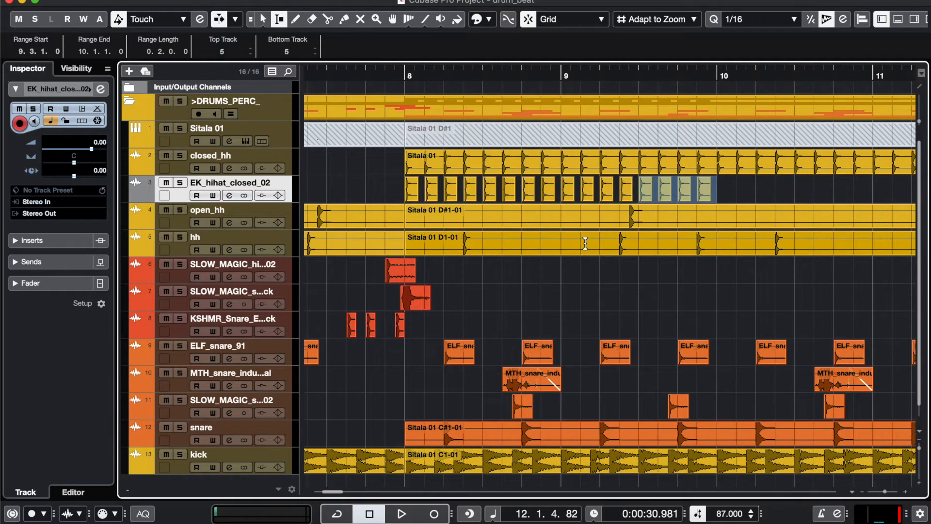
scroll(633, 213, down, 3)
key(super+d)
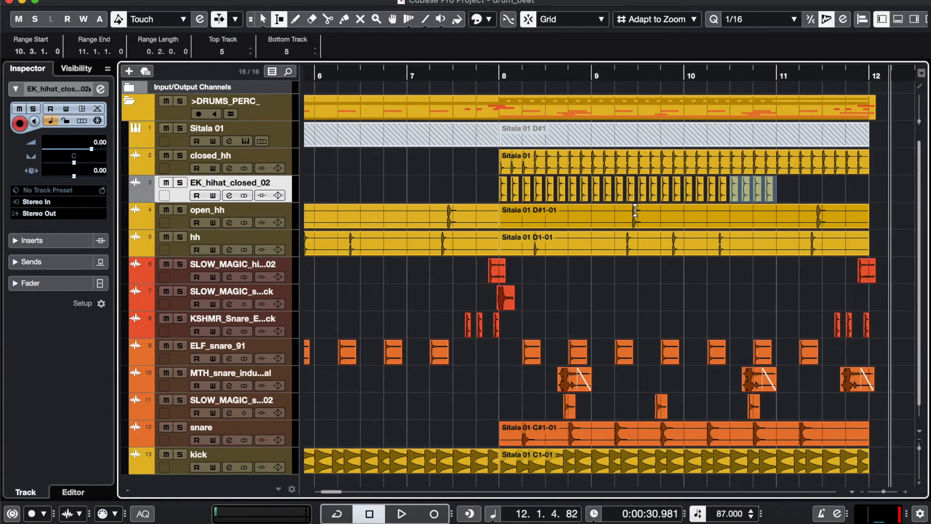
key(super+d)
key(super+d)
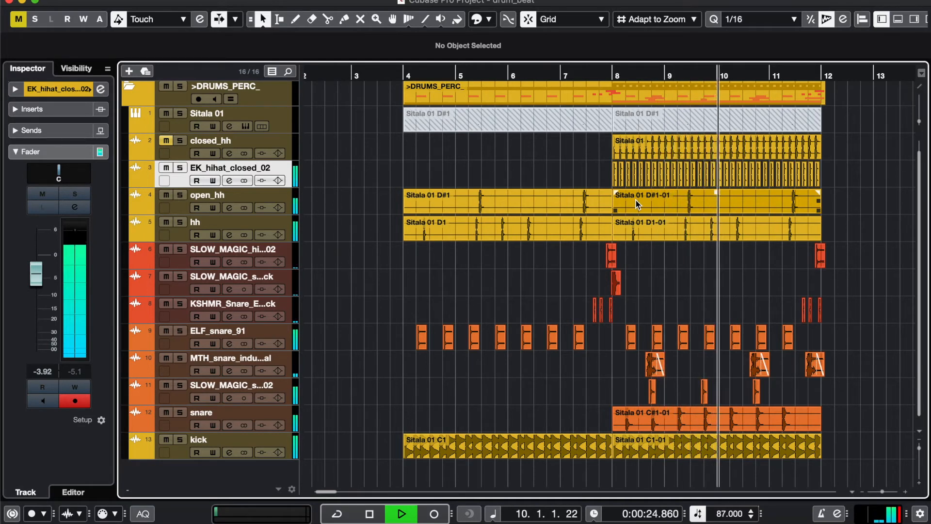
Compare the beat with closed_hh unmuted and muted during playback, leaving closed_hh muted.
click(167, 140)
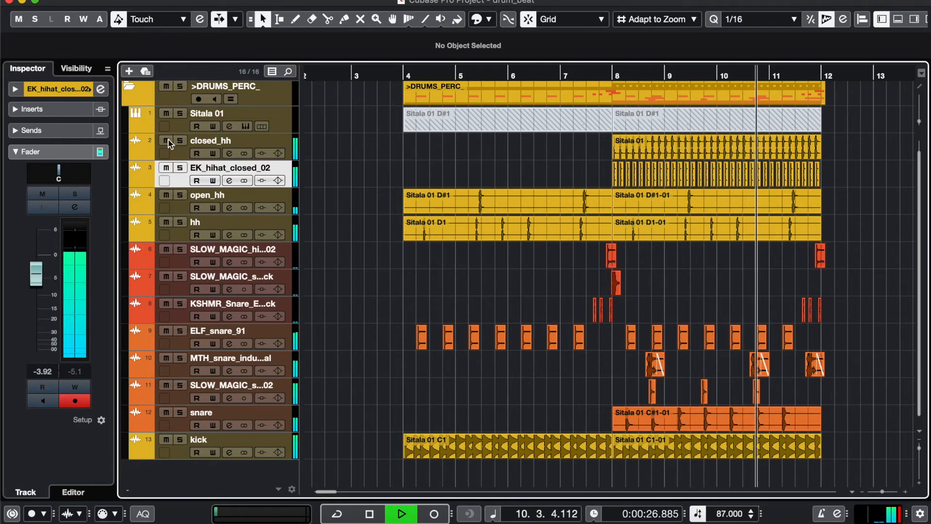
click(169, 140)
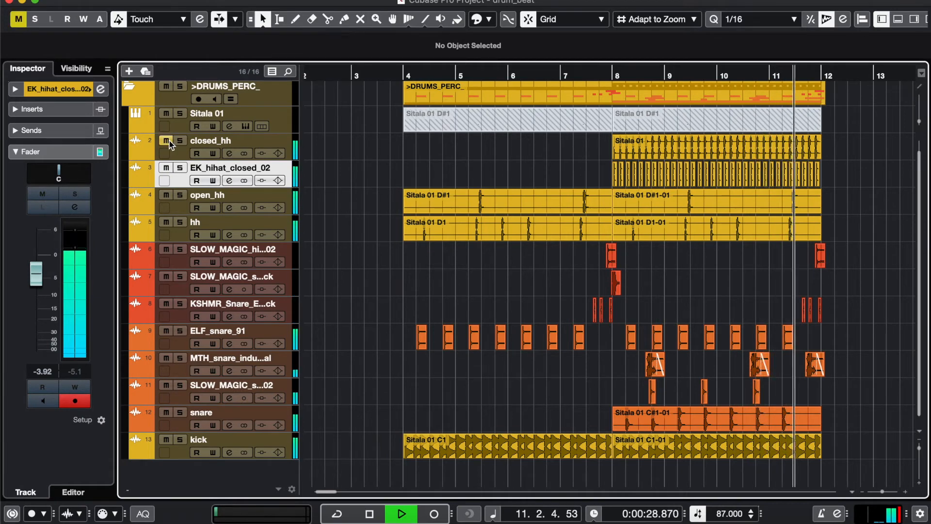
key(space)
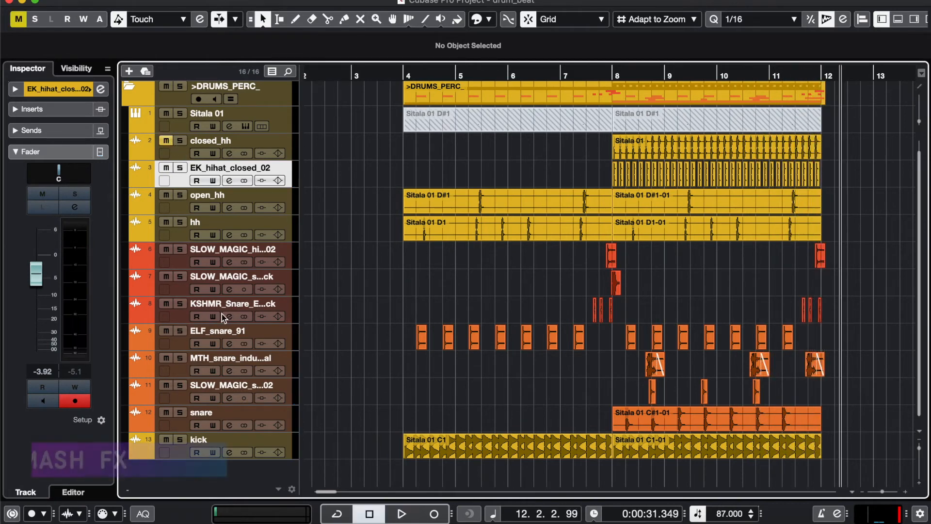
Insert the LoopMash FX effect in the first insert slot of the EK_hihat_closed_02 track.
click(32, 108)
click(82, 139)
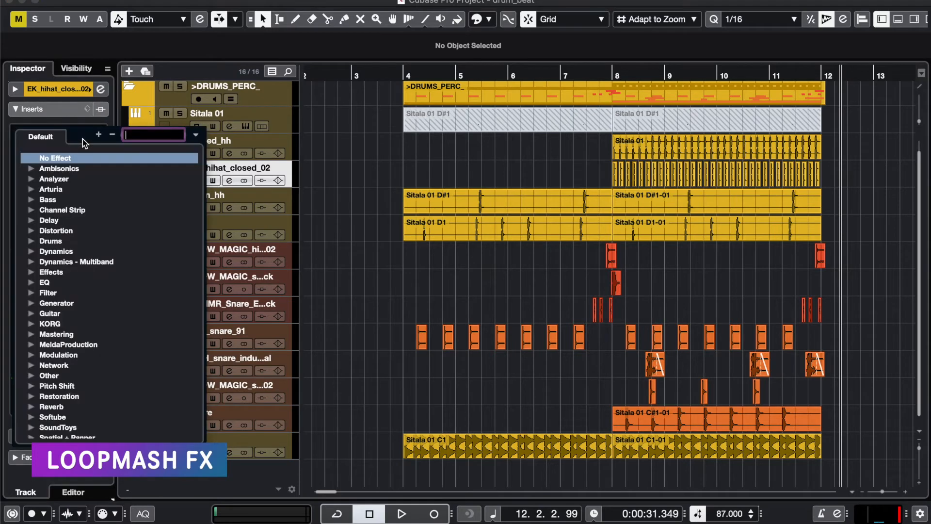
text(loo)
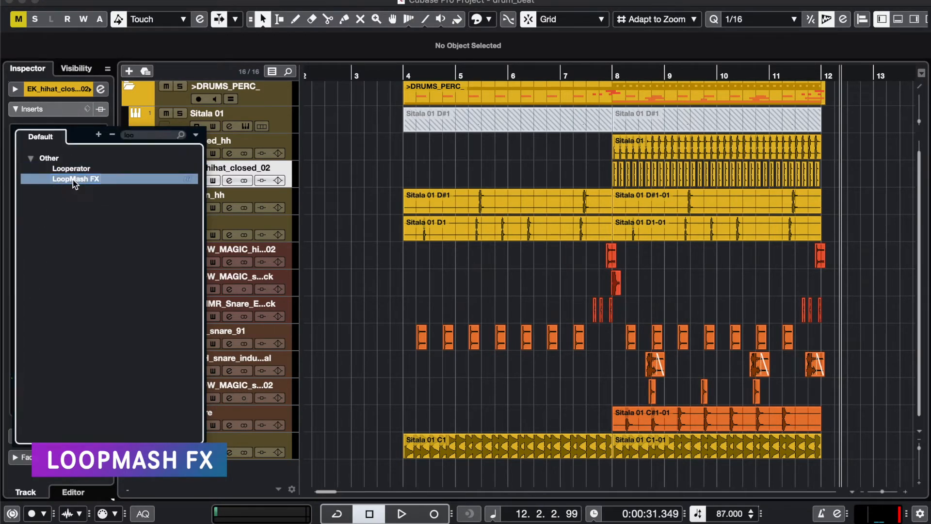
click(75, 179)
Play the soloed EK_hihat_closed_02 track from bar 8 and audition six of LoopMash FX's red performance effects.
click(612, 73)
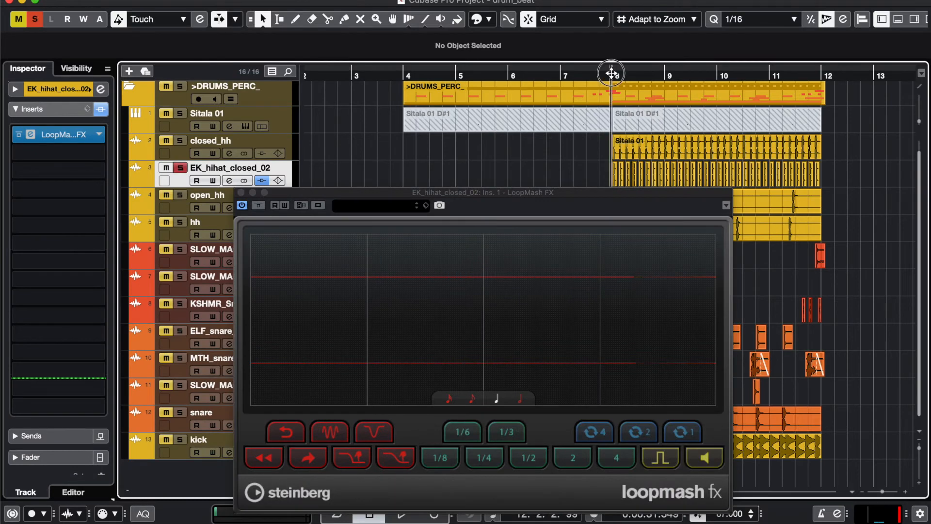
drag(540, 189, 415, 155)
key(space)
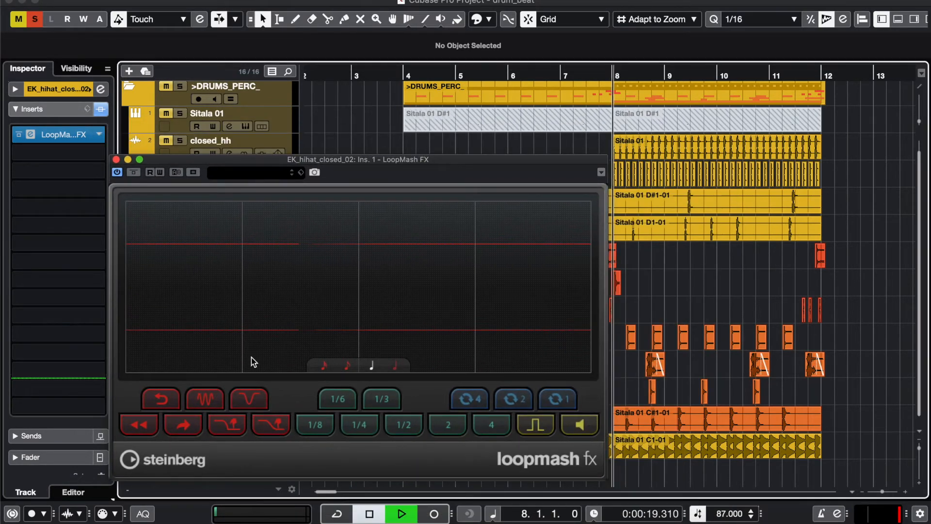
click(206, 400)
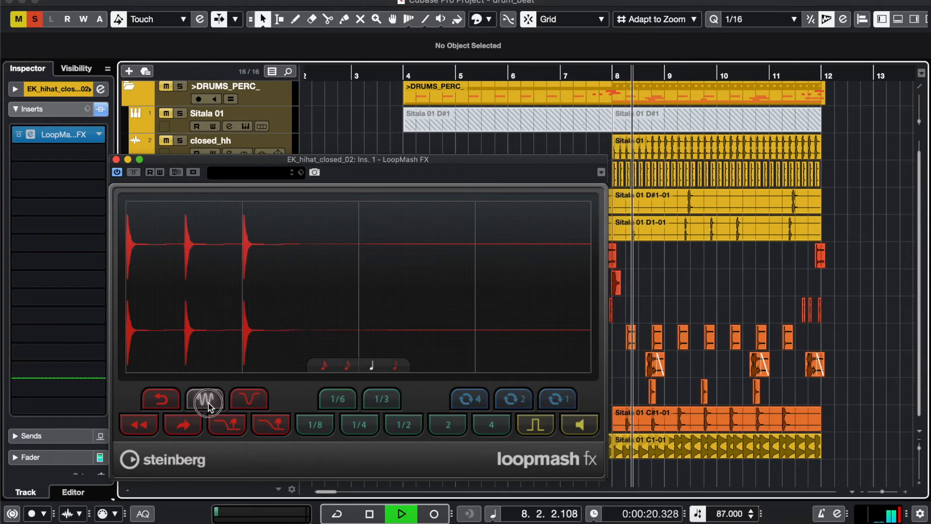
click(188, 424)
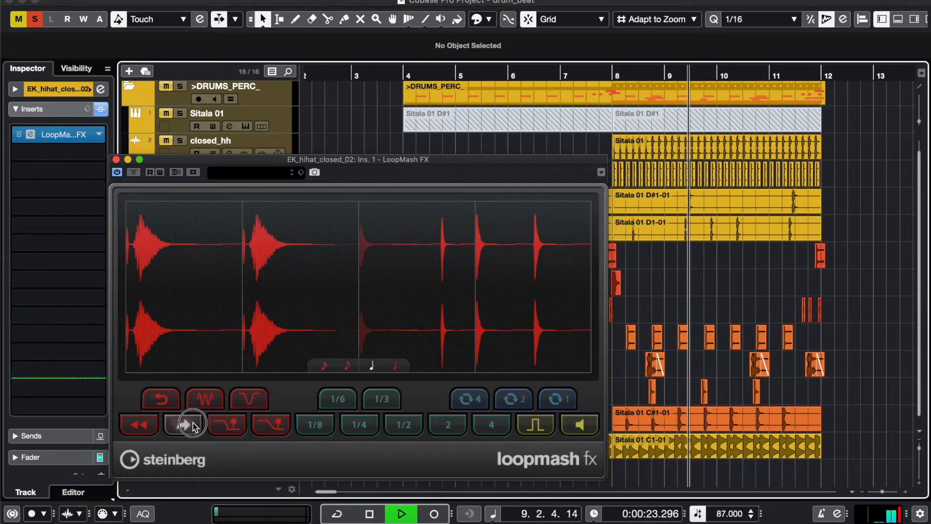
click(162, 400)
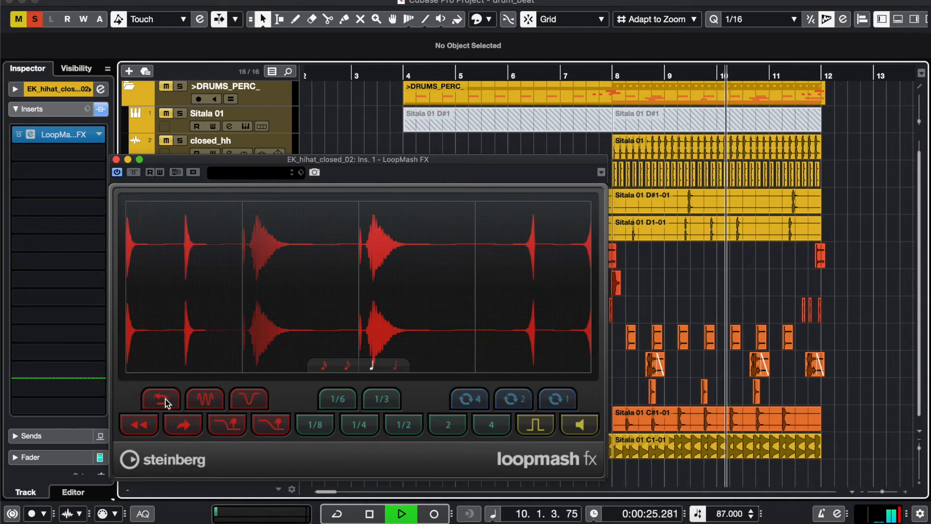
click(141, 426)
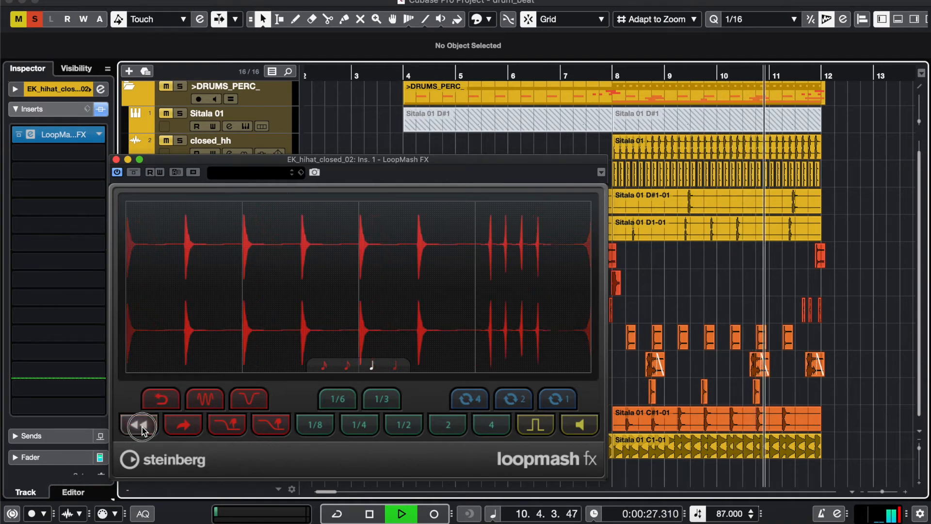
click(224, 429)
click(266, 426)
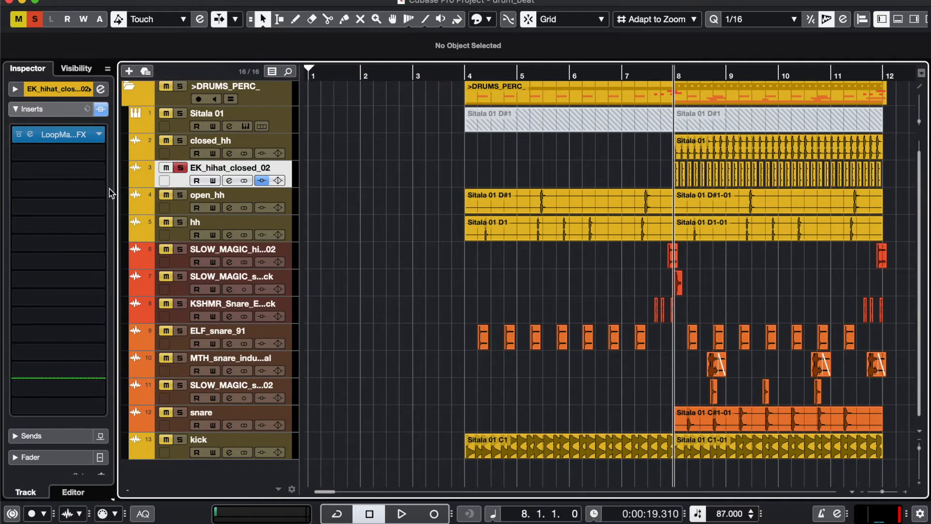
Reopen the LoopMash FX window on EK_hihat_closed_02 to view its effect pads, and close it.
click(30, 134)
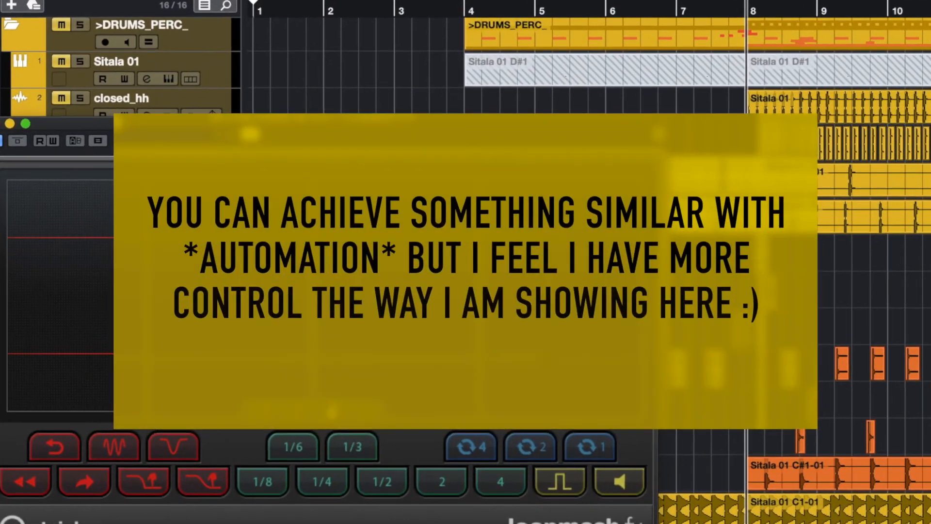
drag(145, 124, 240, 176)
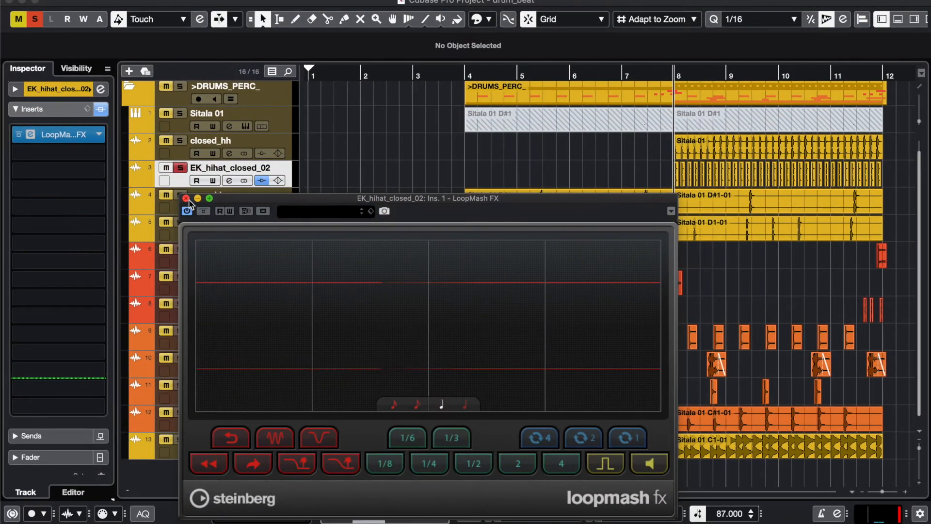
click(186, 198)
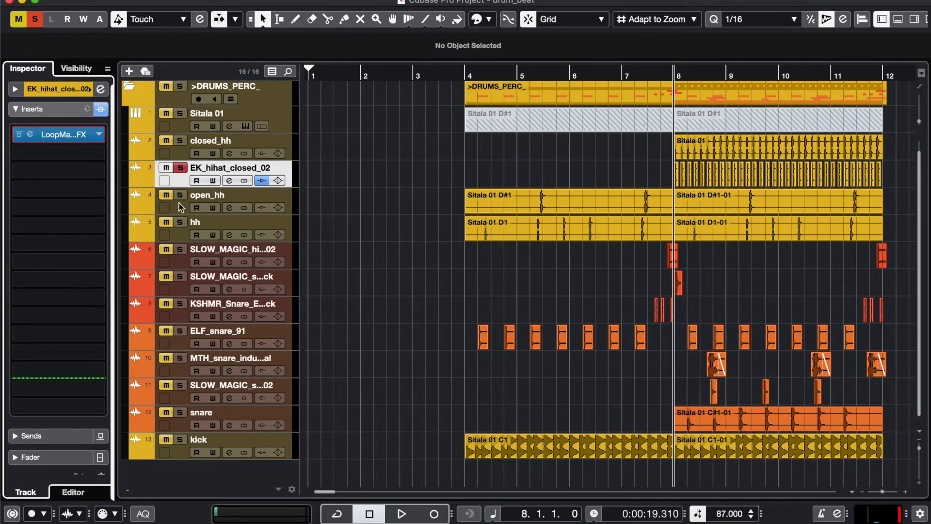
Add a stereo group track named --->loopmash and a stereo audio track named loopmash_rec below EK_hihat_closed_02.
click(129, 71)
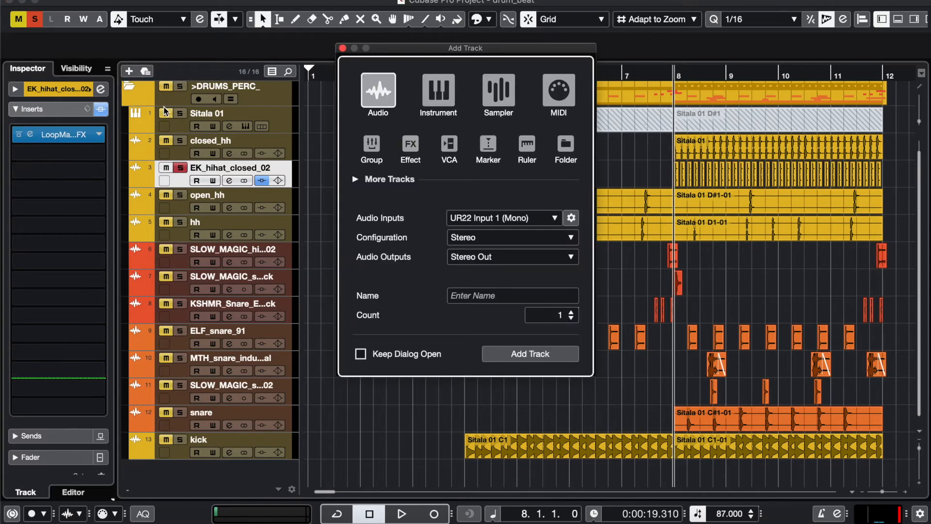
click(372, 144)
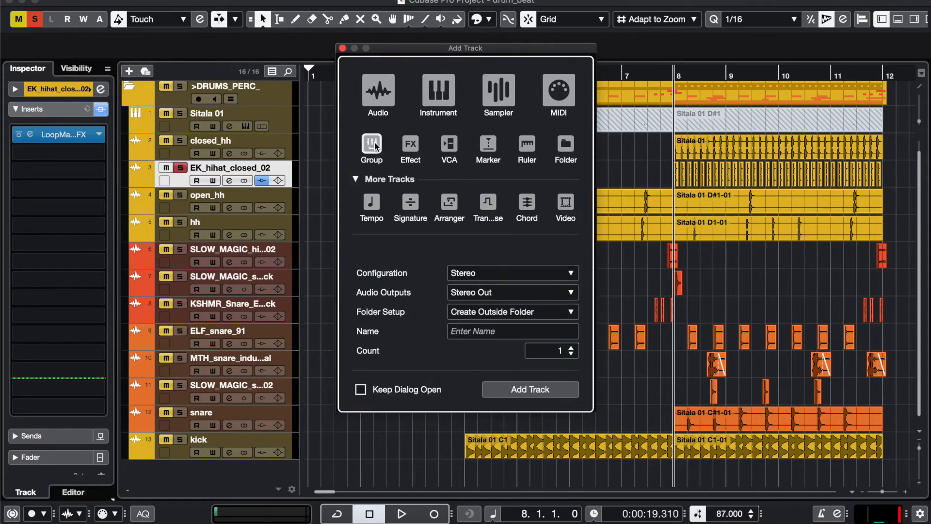
click(479, 332)
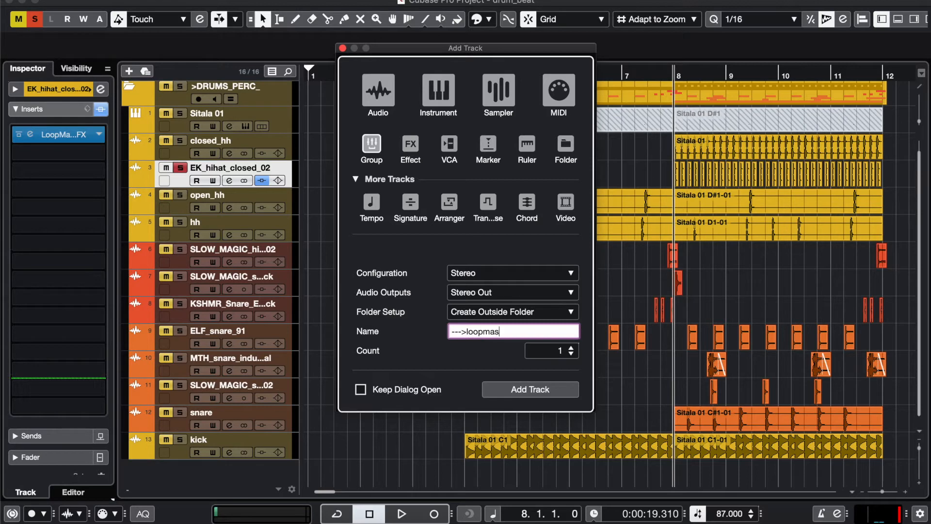
text(--->loopmash)
key(Return)
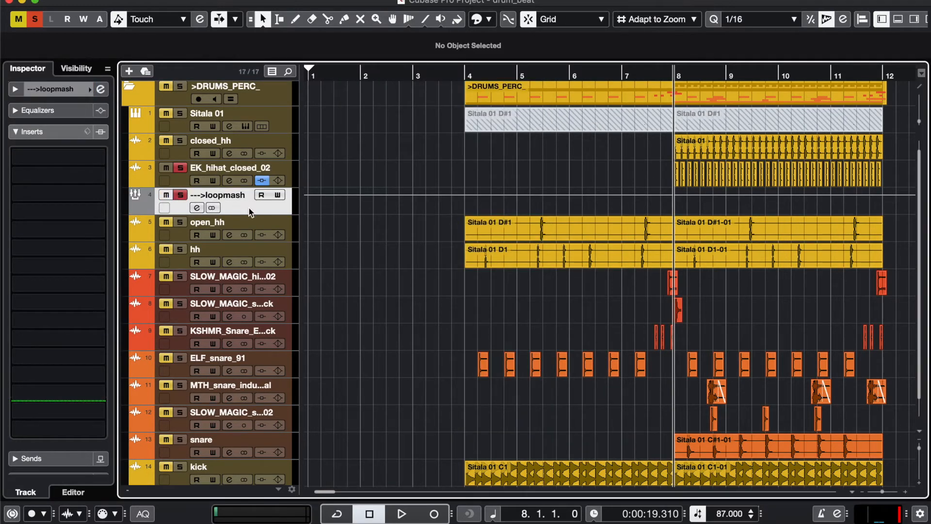
key(t)
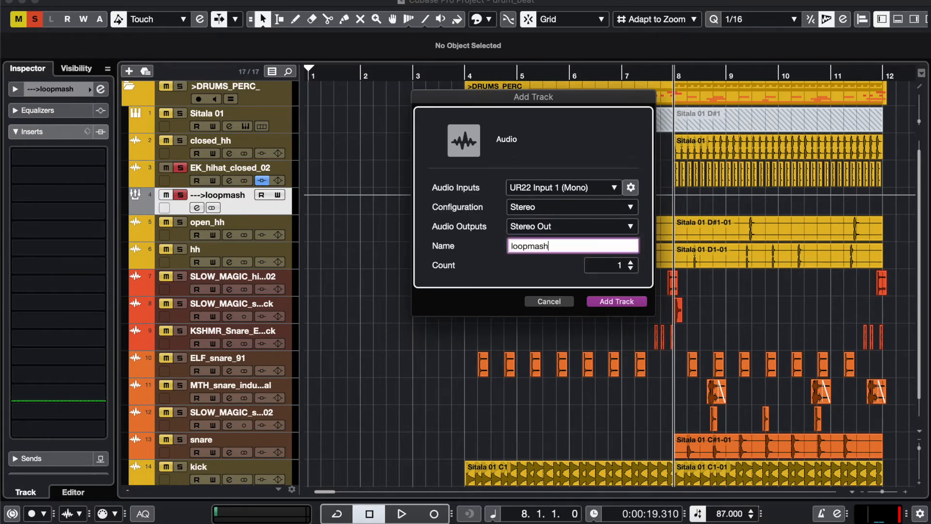
key(Return)
Route the output of the EK_hihat_closed_02 track to the --->loopmash group.
key(Up)
key(Up)
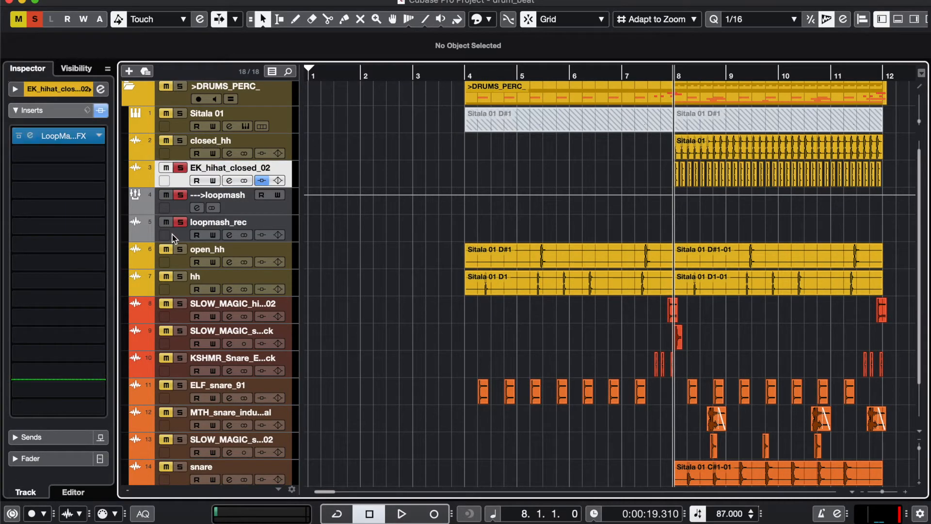
click(70, 113)
click(54, 214)
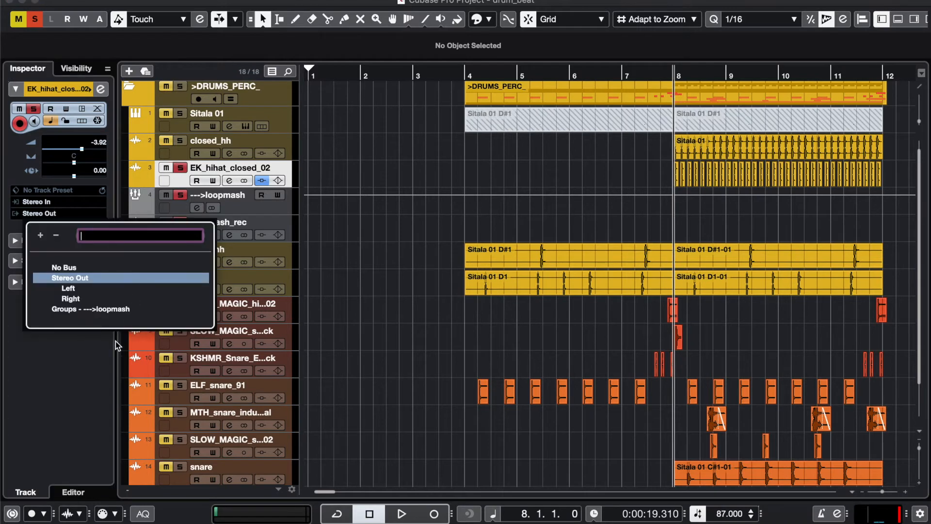
click(122, 310)
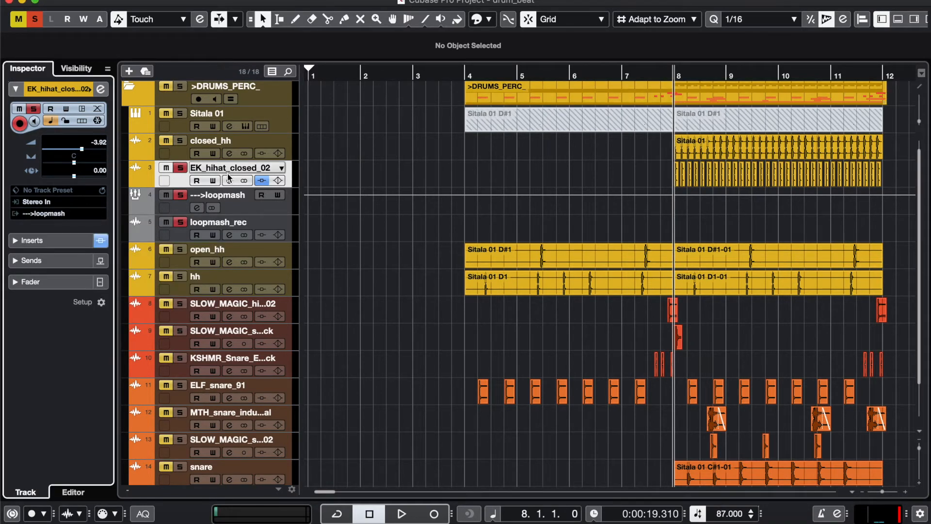
Play the hi-hats from bar 8 to check the signal reaching the --->loopmash group, and view the group's output routing.
key(space)
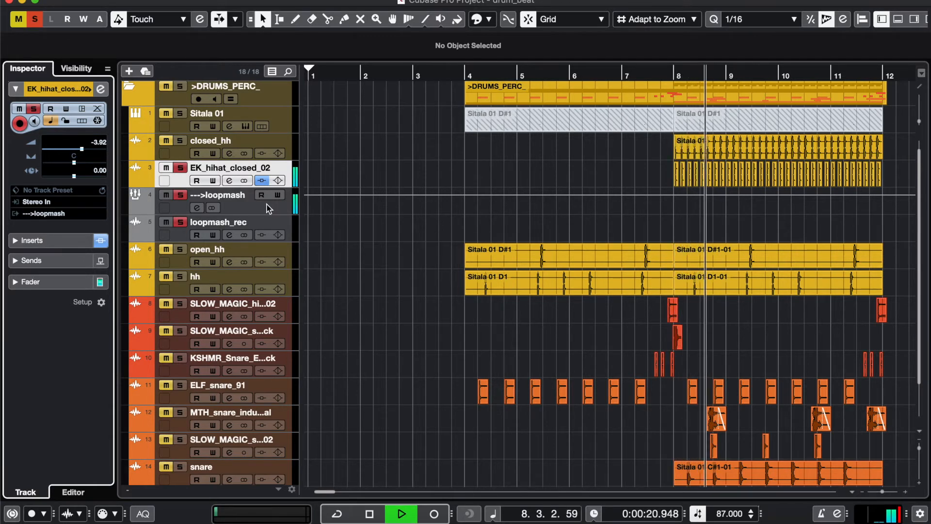
click(230, 209)
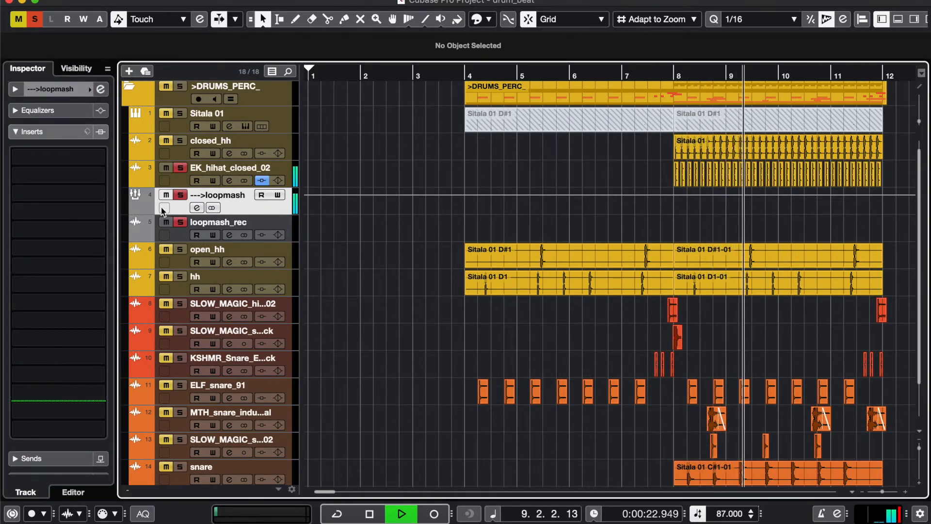
click(53, 136)
click(54, 137)
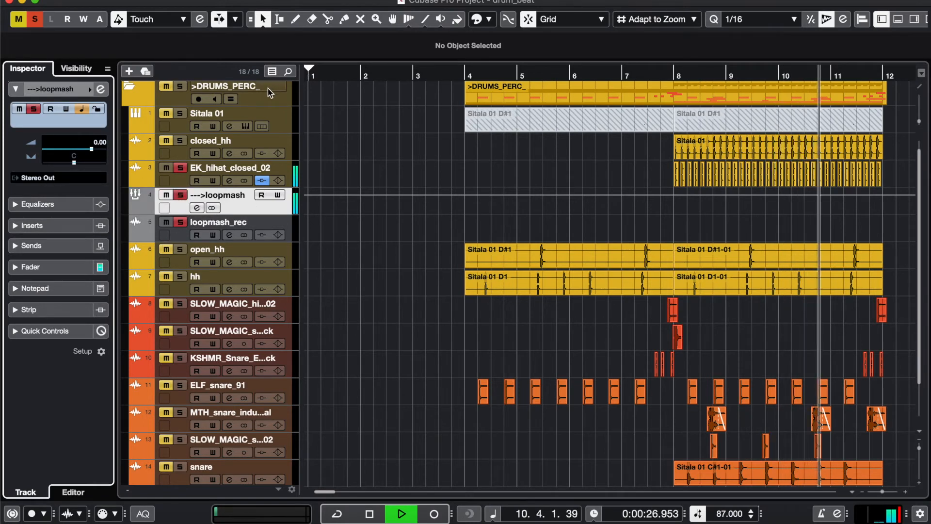
key(space)
Set the input of the loopmash_rec track to the --->loopmash group.
click(178, 238)
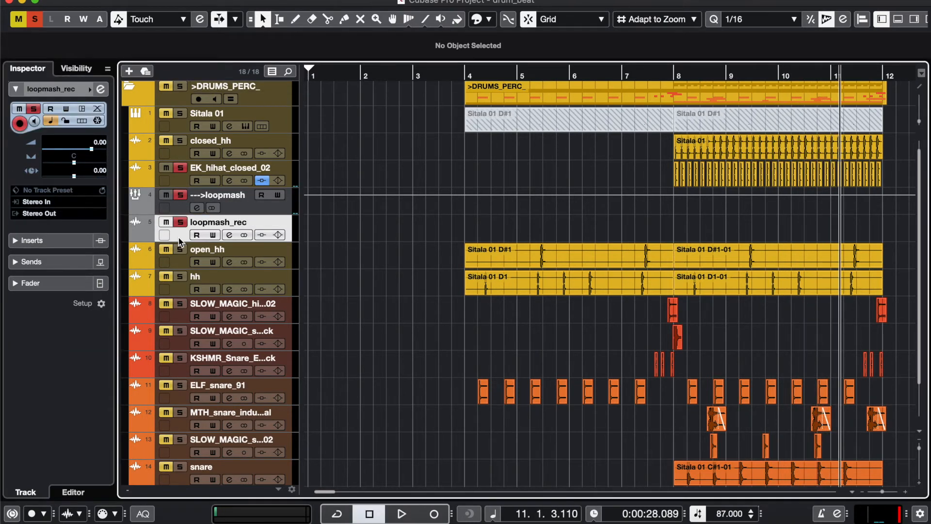
click(56, 204)
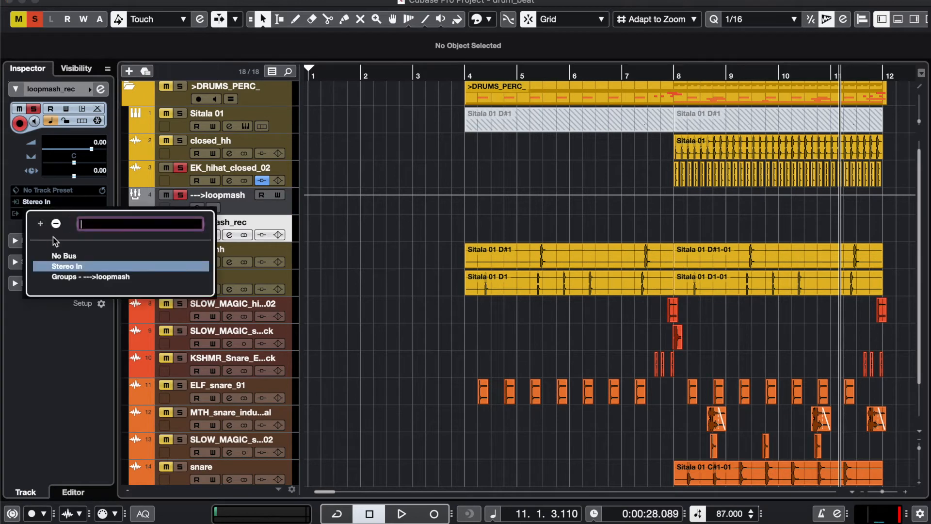
click(119, 277)
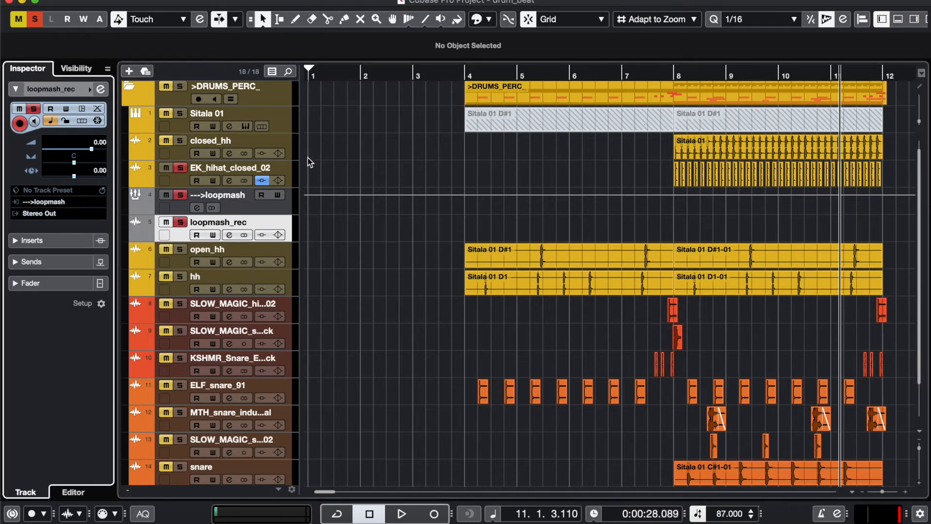
Play the hi-hats briefly to check the group routing, and select the loopmash_rec track.
key(space)
click(219, 224)
key(space)
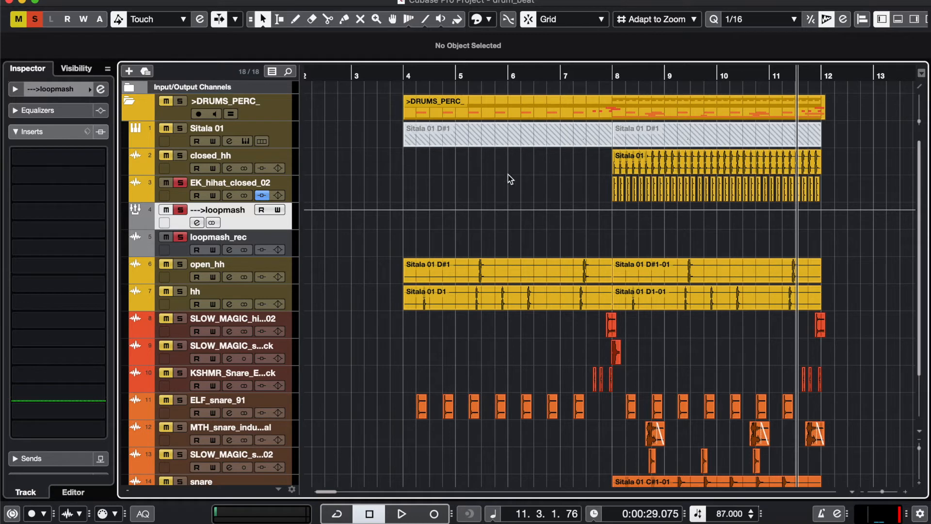
click(268, 237)
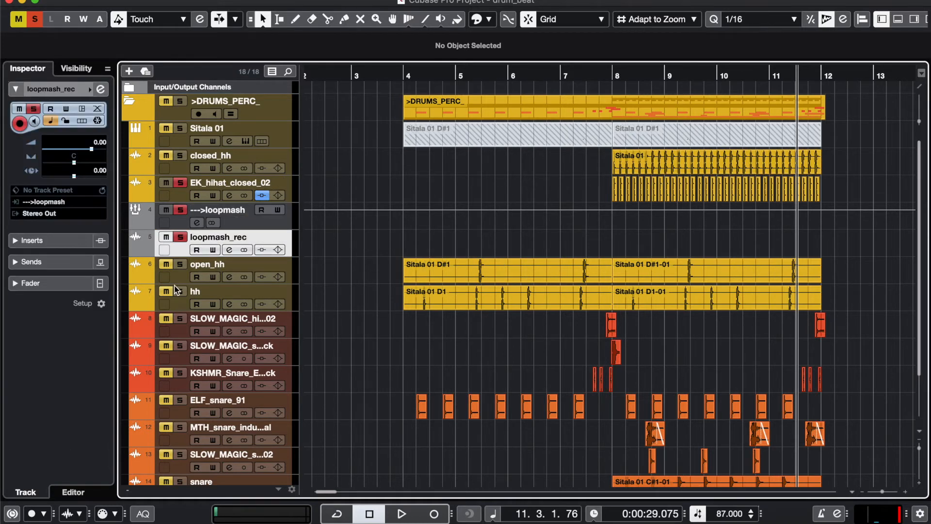
Move the playhead to bar 8, then open LoopMash FX on the EK_hihat_closed_02 track and reposition its window over the arrangement.
click(233, 220)
click(612, 74)
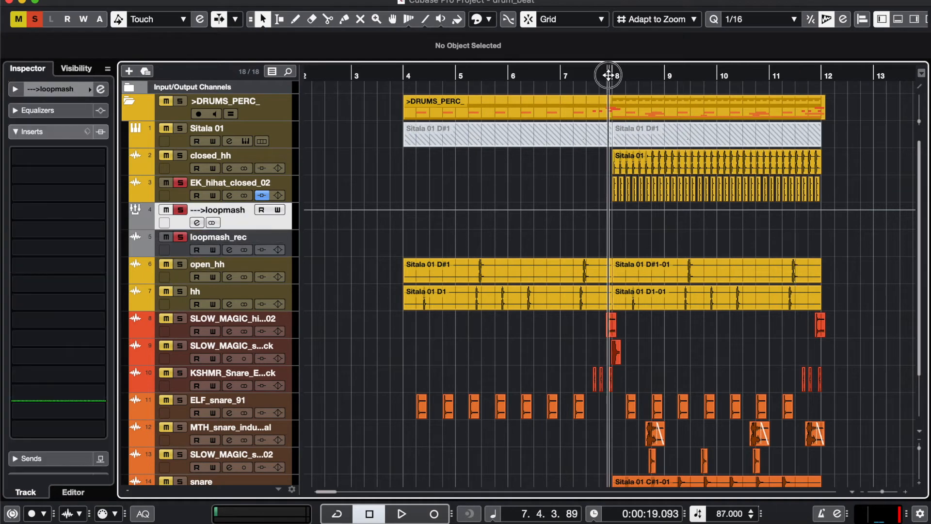
click(281, 238)
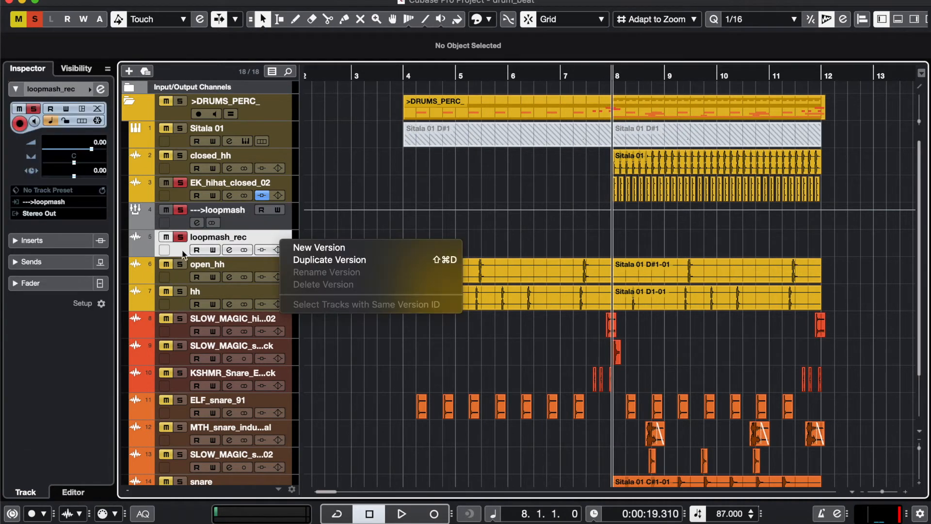
click(180, 251)
key(Up)
key(Up)
click(54, 240)
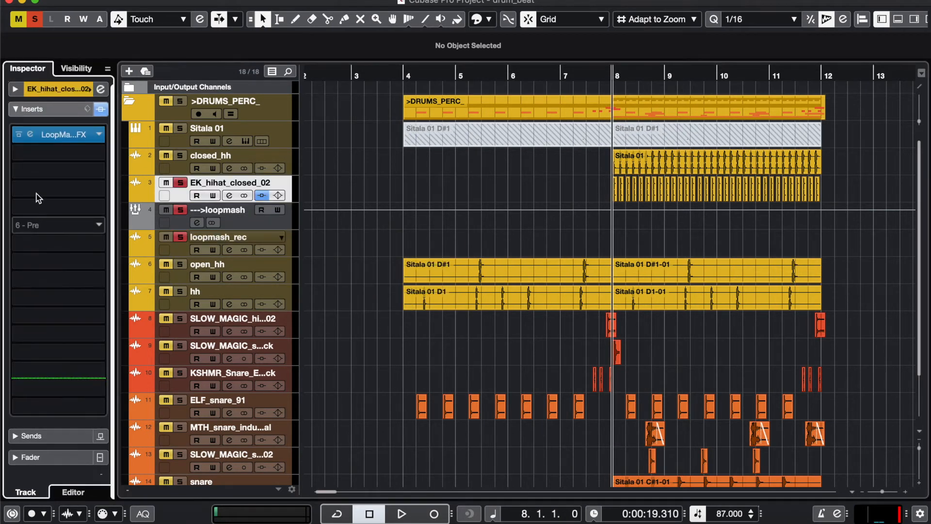
click(31, 134)
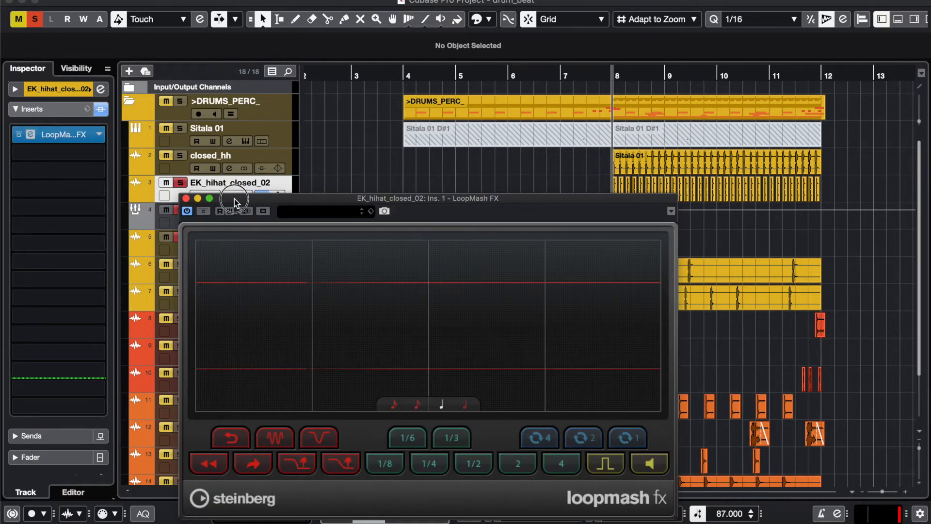
drag(234, 199, 323, 163)
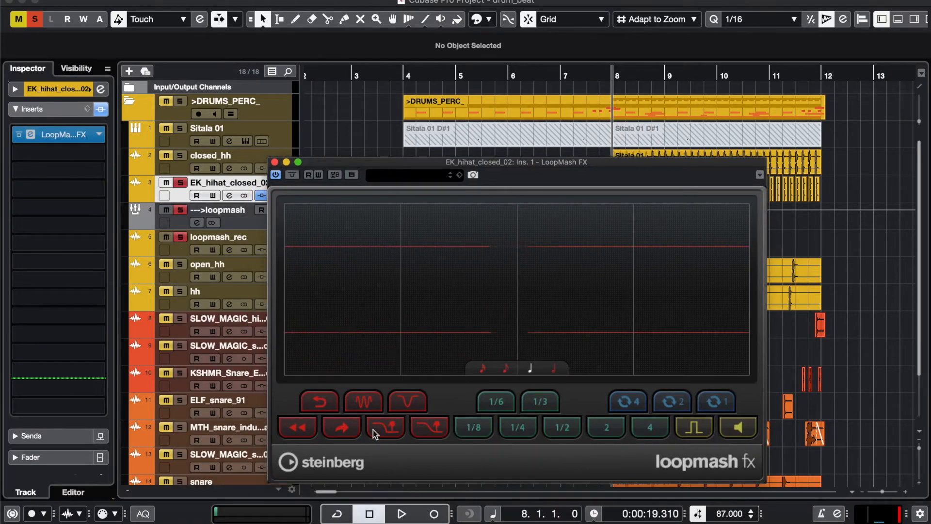
drag(549, 170, 460, 324)
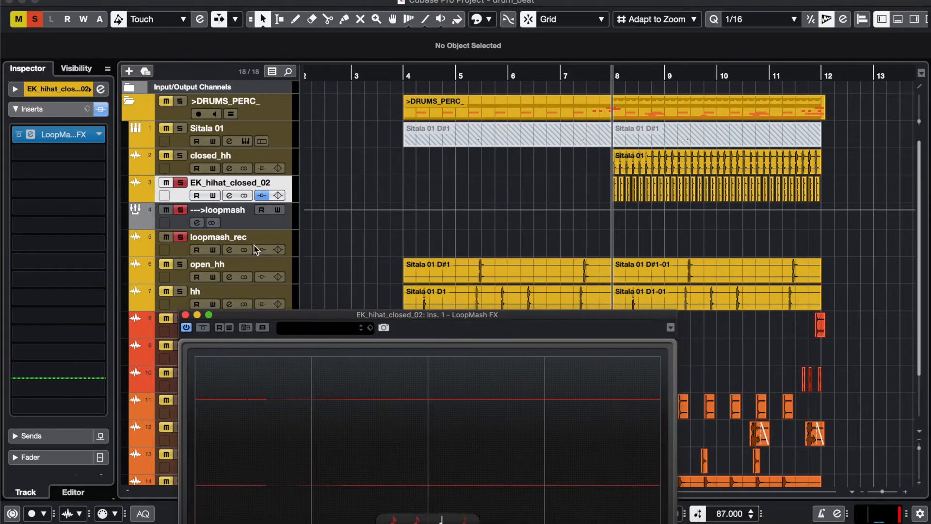
drag(529, 315, 606, 114)
Record the hi-hats onto the loopmash_rec track from just before bar 8, triggering several red LoopMash FX performance effects during the pass.
click(180, 250)
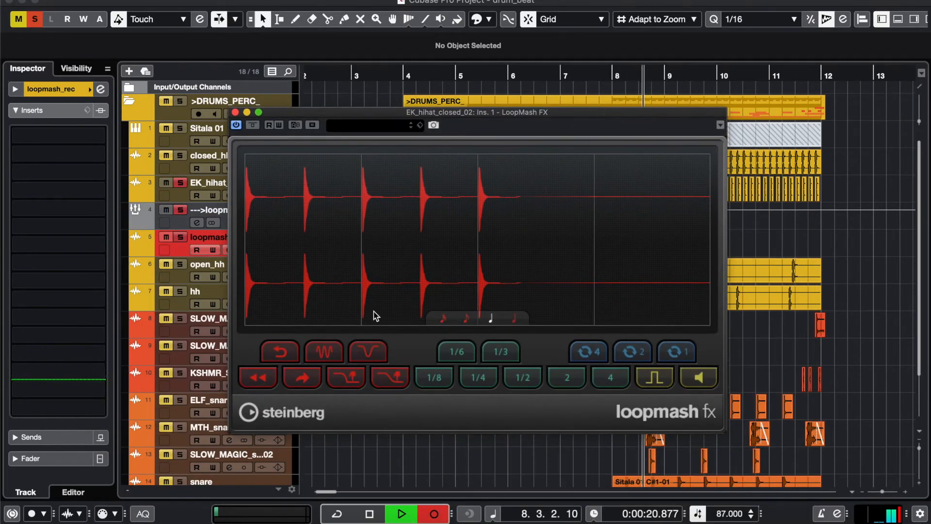
click(291, 356)
click(324, 353)
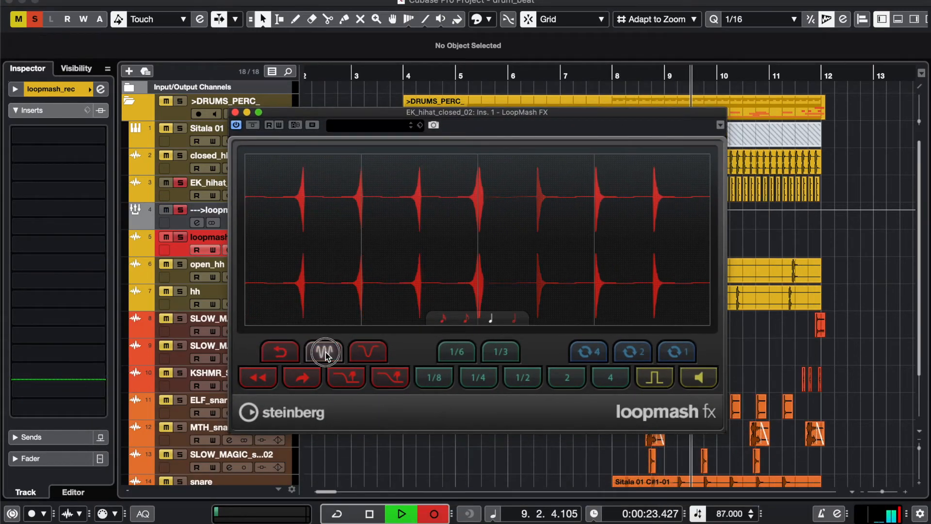
click(305, 376)
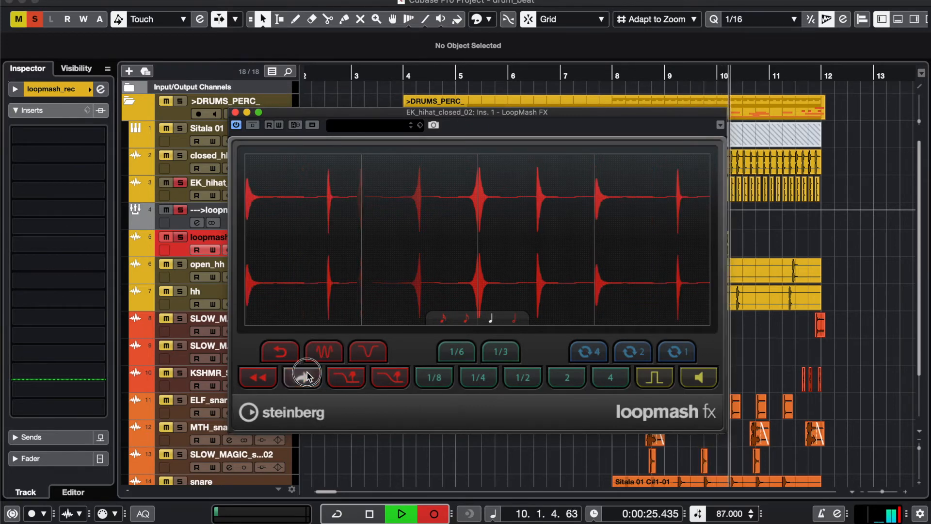
click(262, 383)
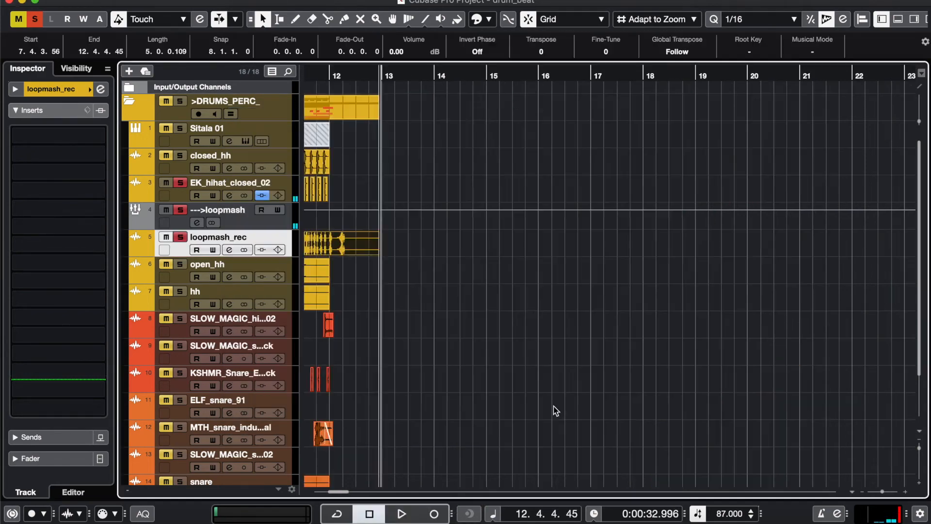
Examine the new loopmash_rec take and the group and hi-hat tracks that feed it.
scroll(556, 408, right, 12)
scroll(566, 407, left, 20)
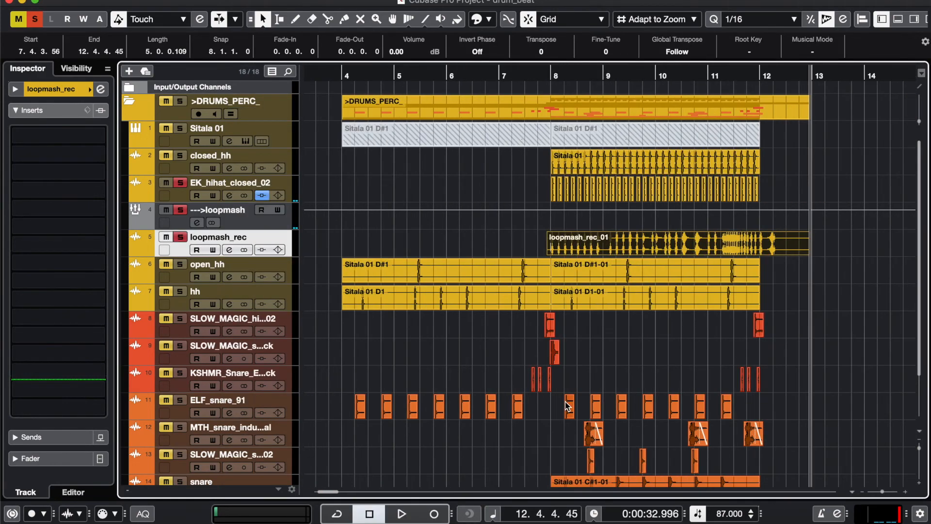
scroll(567, 407, right, 2)
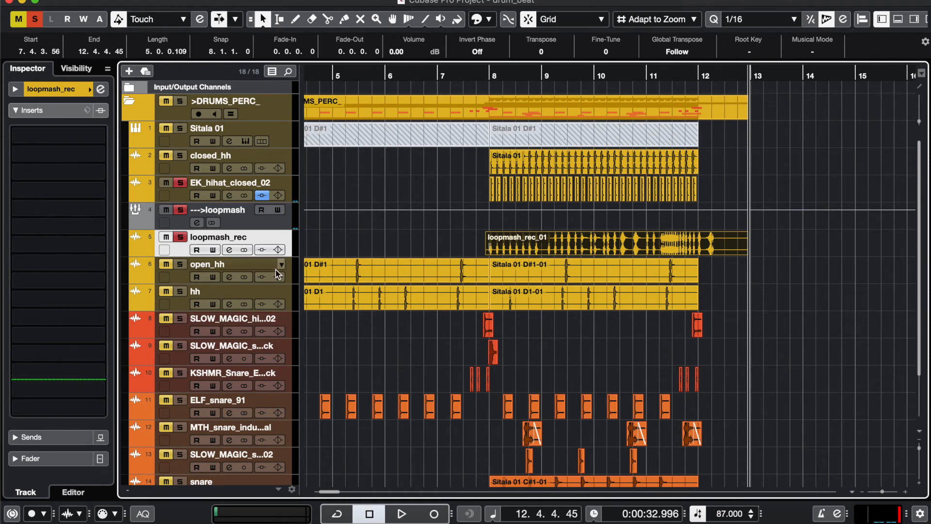
click(256, 222)
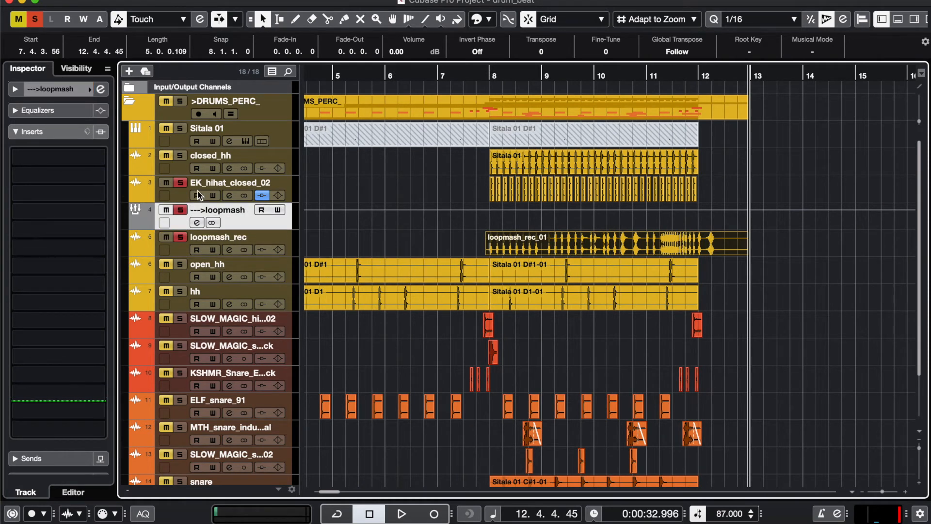
click(199, 189)
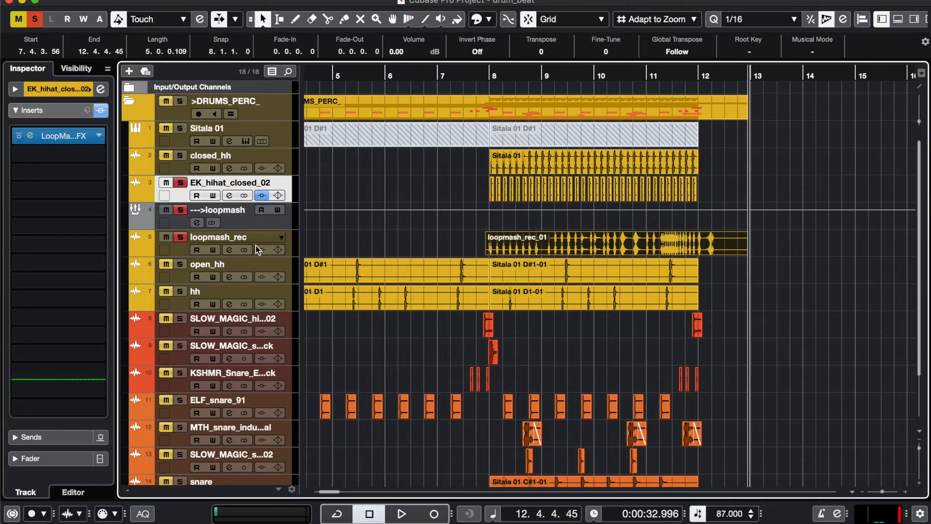
Leave only loopmash_rec soloed, enlarge its waveform and play the recorded take from its start just before bar 8.
click(707, 247)
scroll(675, 287, up, 3)
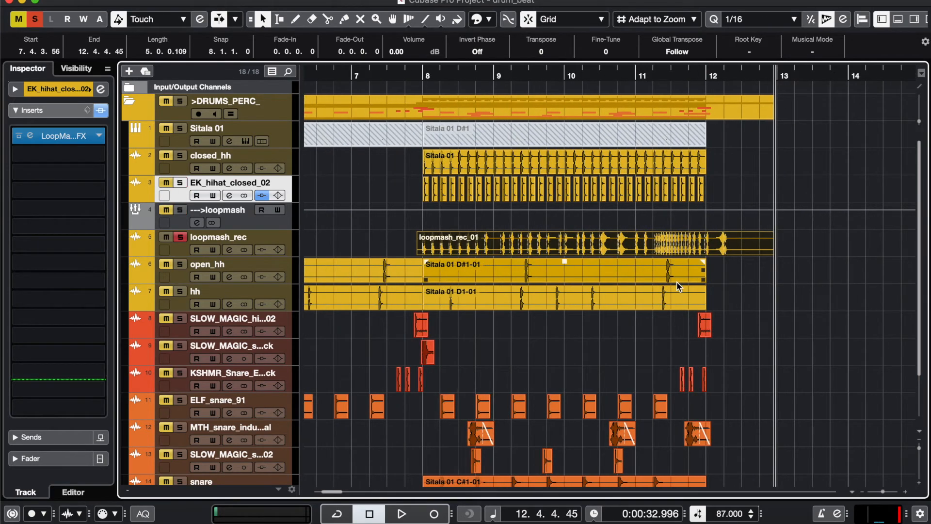
scroll(677, 282, up, 3)
click(379, 233)
scroll(505, 274, up, 1)
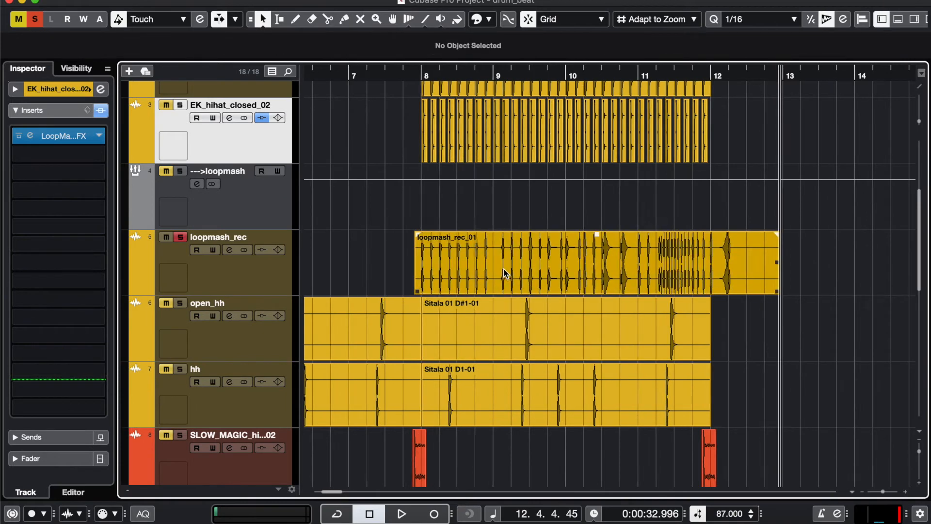
scroll(505, 274, up, 2)
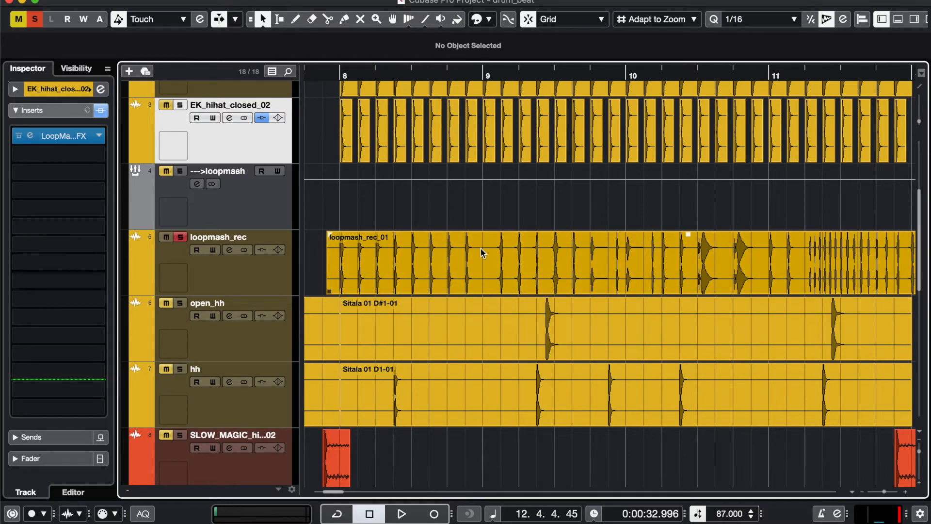
double_click(327, 76)
key(g)
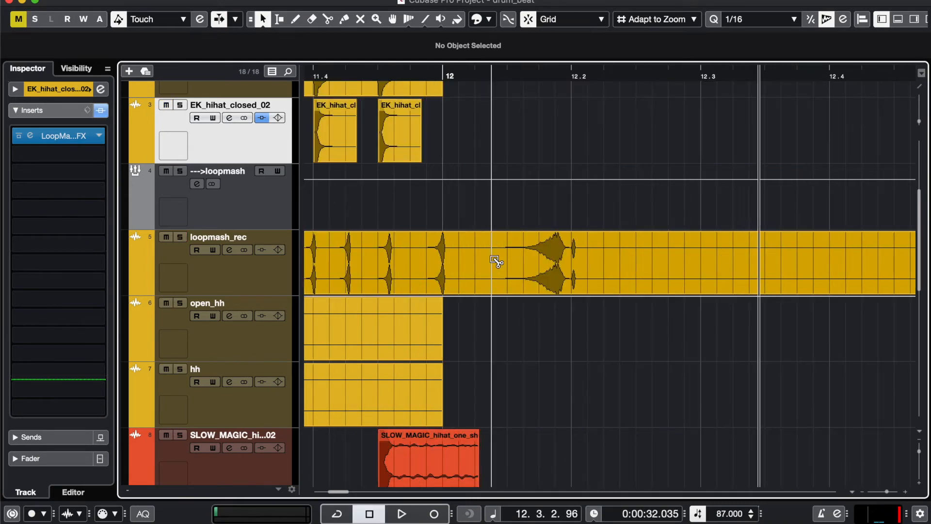
Split the loopmash_rec_01 take just before and just after the reversed hit between bar 12 and 12.2 to isolate it as a slice.
alt+click(494, 262)
alt+click(595, 266)
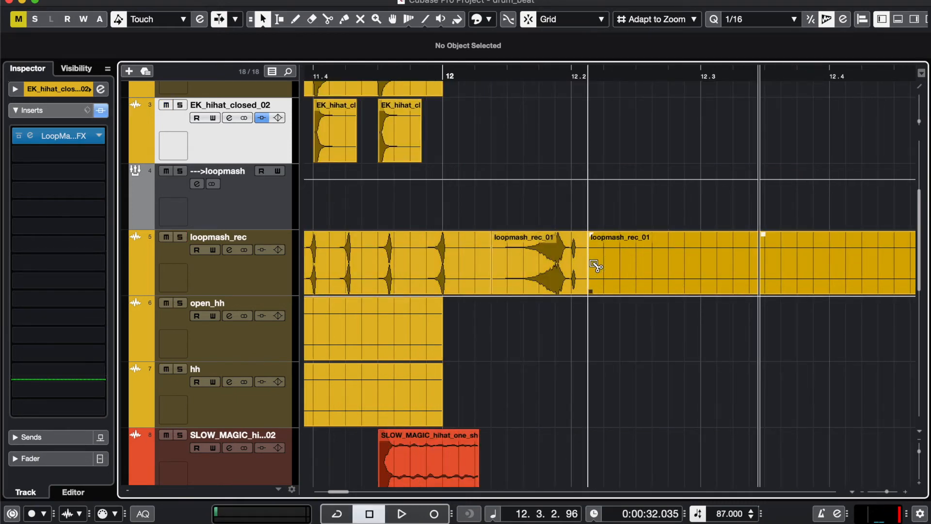
scroll(432, 315, down, 5)
scroll(432, 316, left, 10)
scroll(427, 315, right, 3)
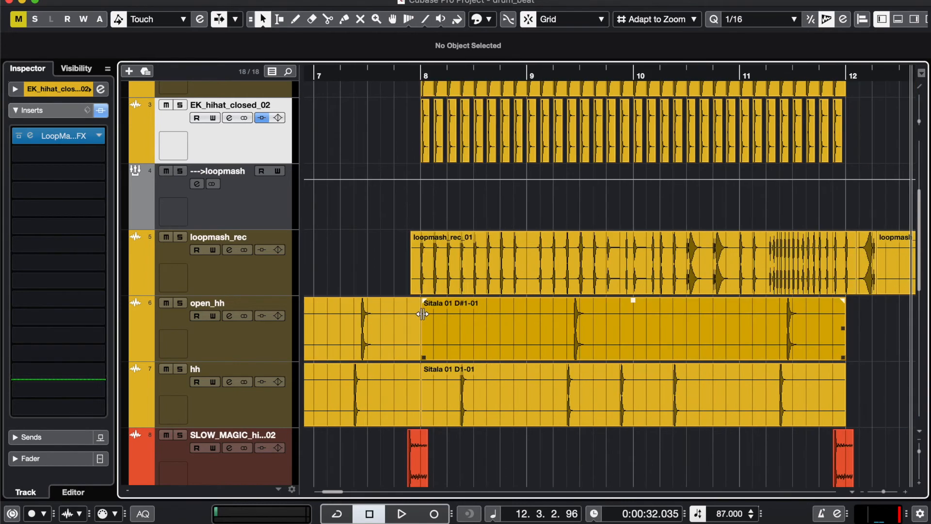
Add a stereo audio track named hh_slices below loopmash_rec.
click(233, 272)
key(t)
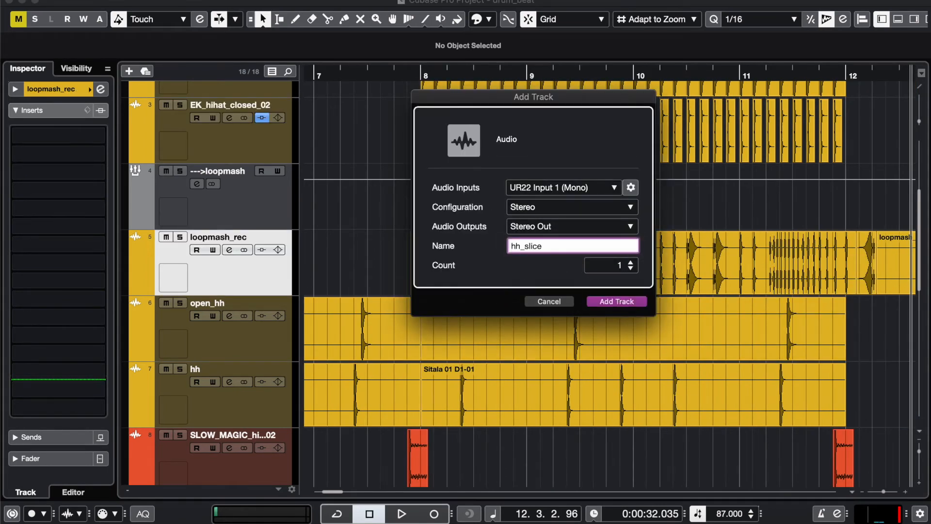
text(hh_slices)
key(Return)
Copy the reversed hi-hat slice to the hh_slices track and position it to start at 7.4.3, leading into bar 8.
drag(863, 256, 398, 320)
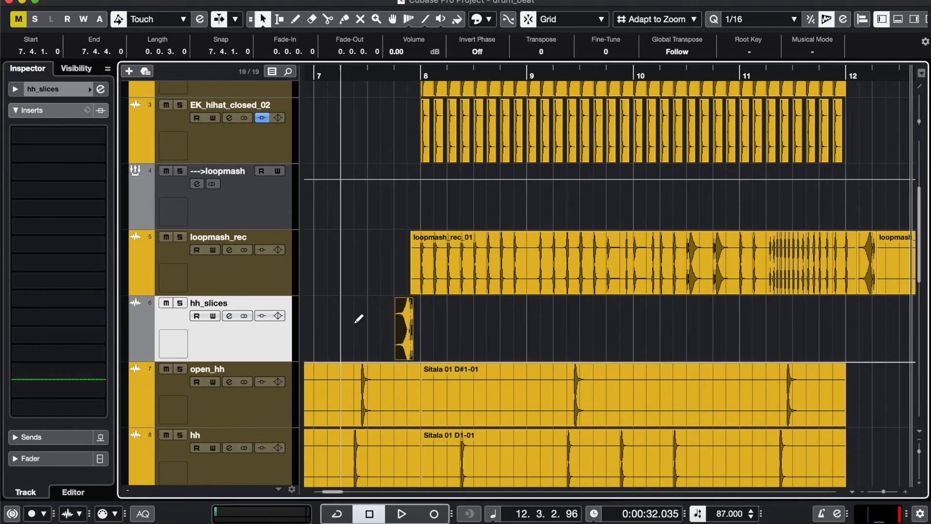
scroll(359, 318, up, 5)
drag(631, 320, 726, 323)
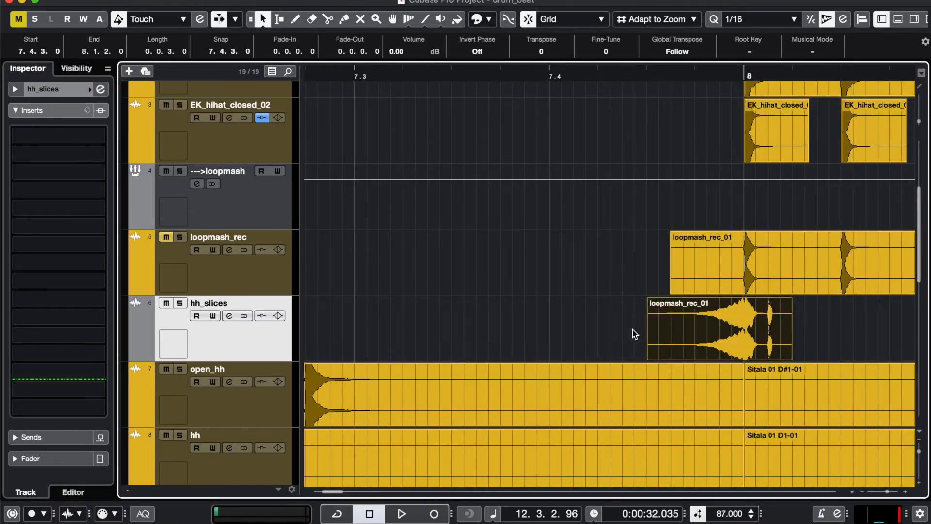
click(575, 318)
scroll(576, 318, down, 2)
scroll(576, 318, down, 3)
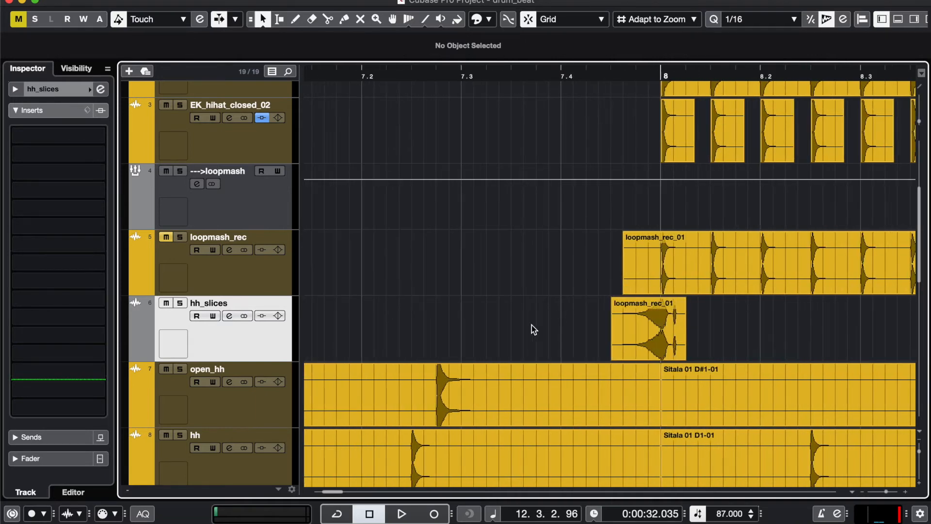
Colour the hh_slices track orange-red and play the beat from just before 7.4.
click(91, 89)
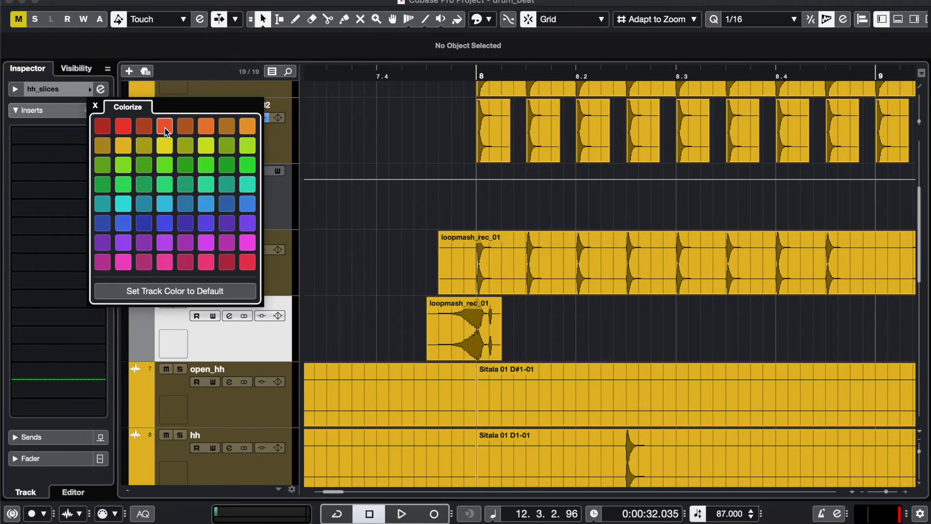
click(165, 128)
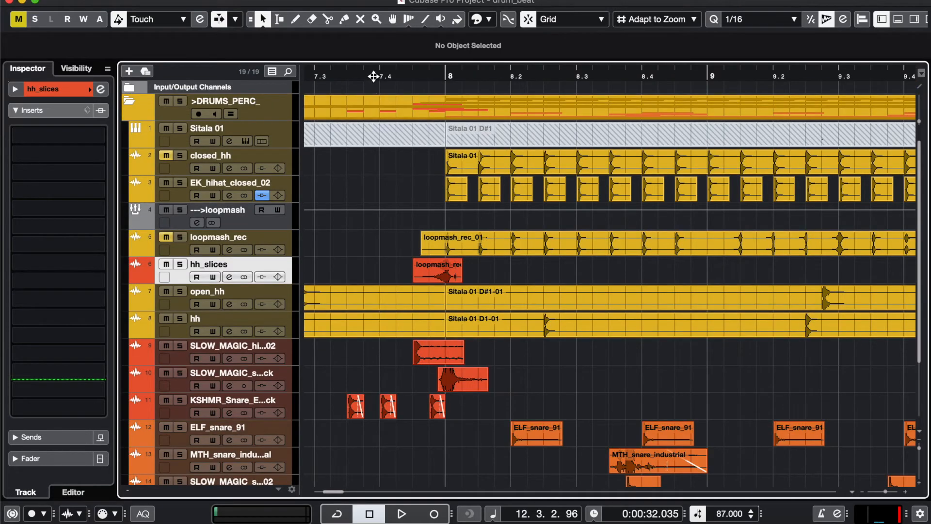
click(374, 76)
key(space)
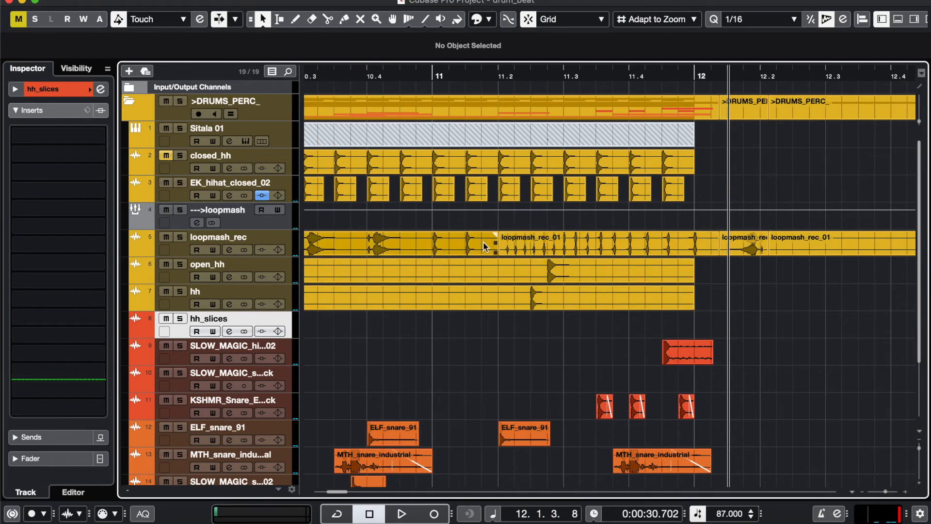
Copy the fast-repeat slice of loopmash_rec_01 to the hh_slices track at 11.1.1, and play the passage leading into it.
drag(572, 239, 452, 325)
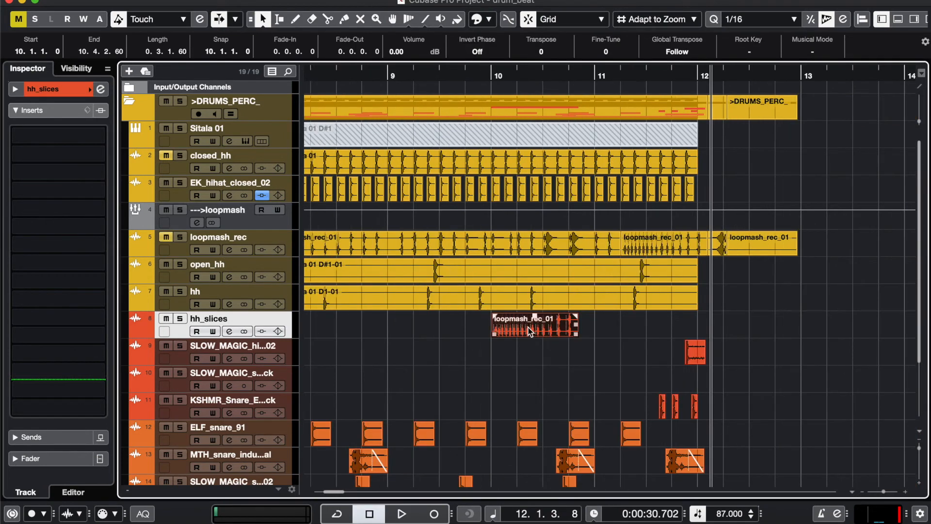
drag(530, 331, 633, 327)
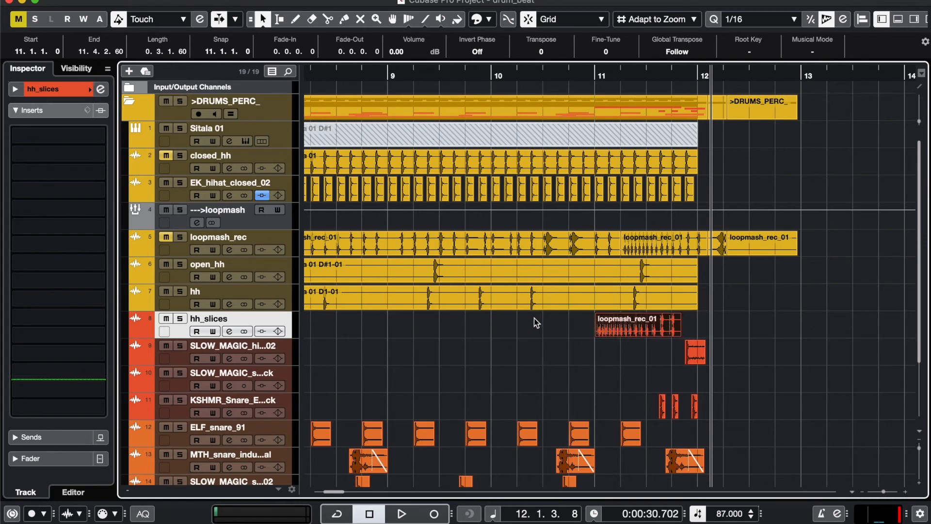
click(566, 74)
key(space)
click(517, 398)
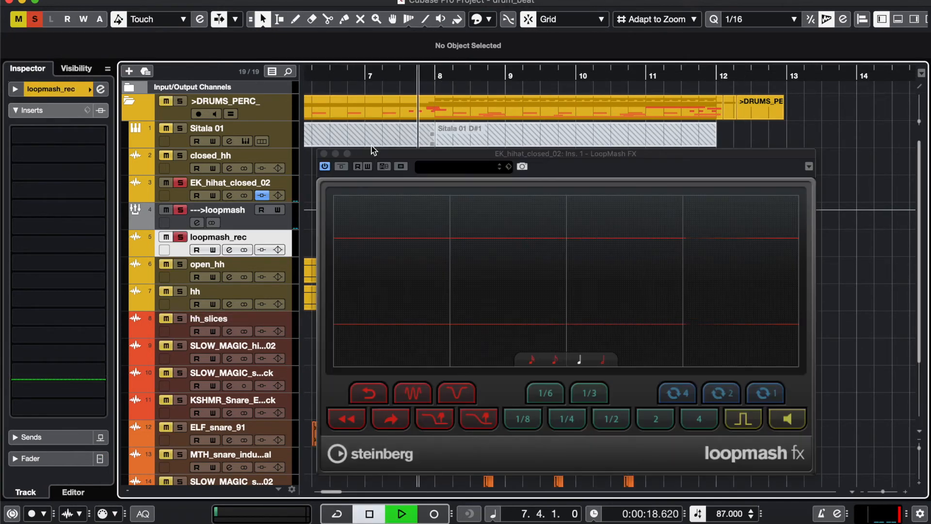
Record a second take onto loopmash_rec from just before bar 8, triggering the 1/6 and 1/3 effects in LoopMash FX.
key(KP_Multiply)
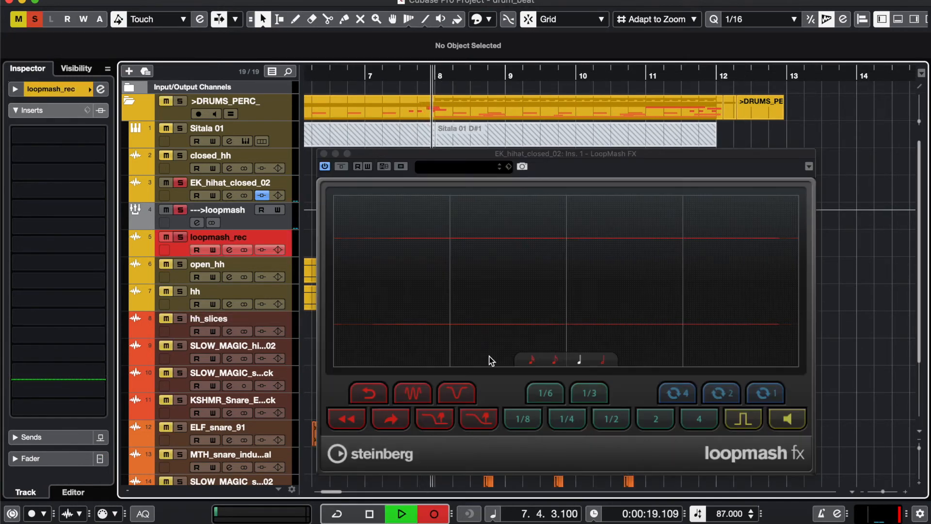
click(545, 394)
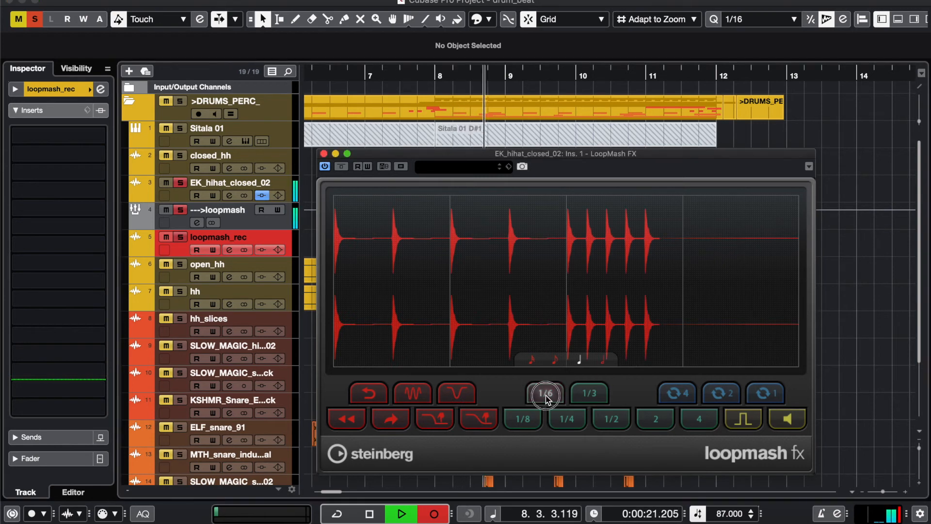
click(592, 397)
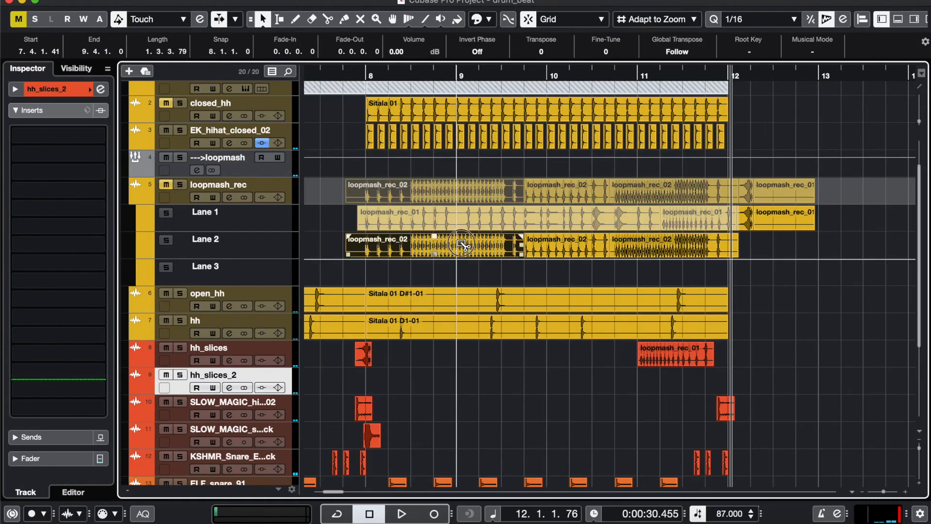
Copy the first loopmash_rec_02 slice from Lane 2 to the hh_slices_2 track so that it ends at bar 10.
drag(455, 258, 482, 381)
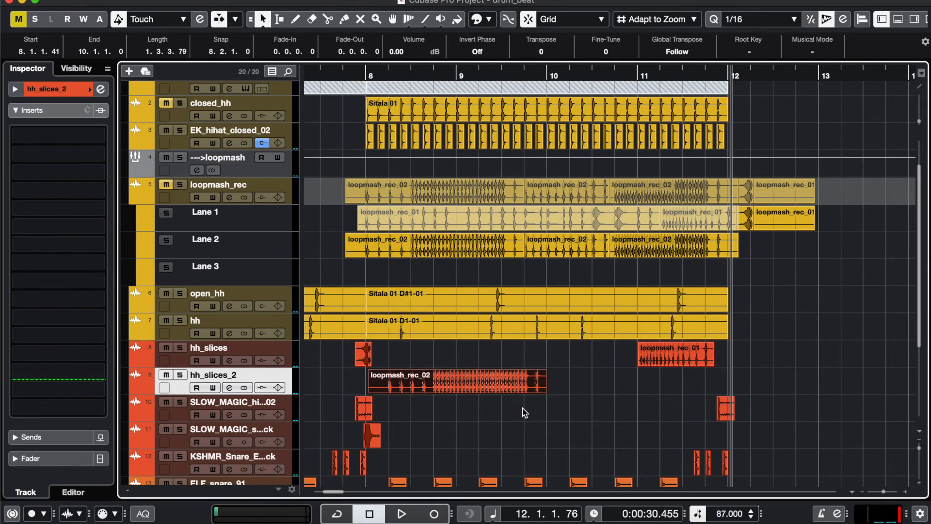
scroll(479, 415, up, 3)
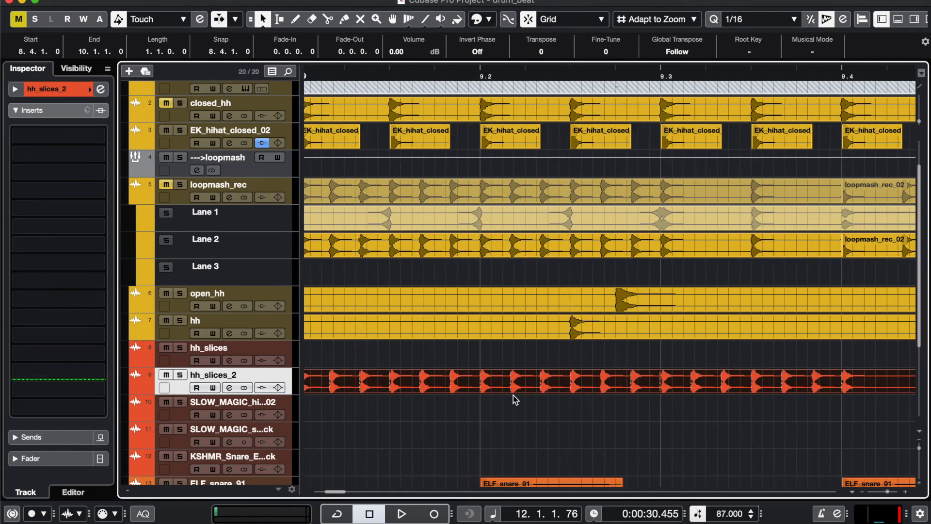
Split the hh_slices_2 event at 9.2 and 9.3 and delete the parts before and after that one-beat slice.
alt+click(481, 383)
alt+click(659, 382)
click(399, 374)
key(Delete)
click(679, 383)
key(Delete)
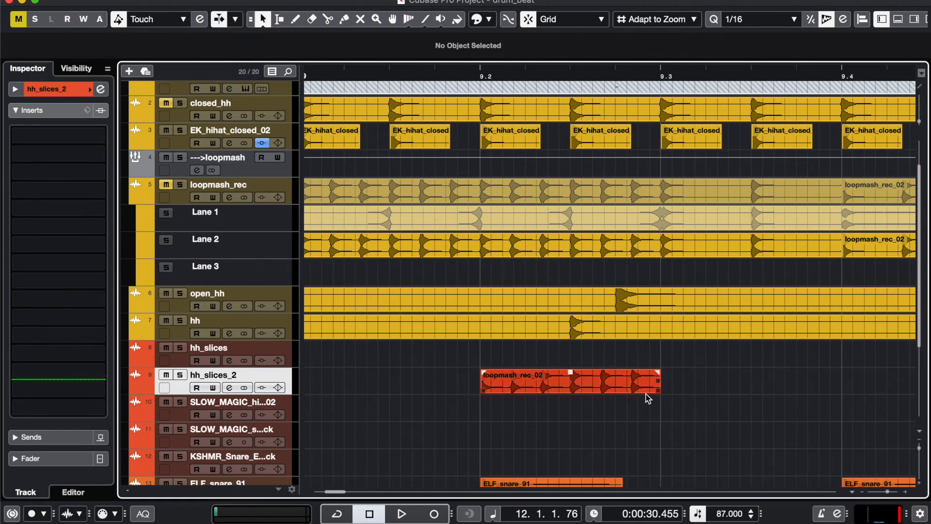
Move the one-beat hh_slices_2 slice to bar 10 and repeat it until it fills the bar up to 11.
scroll(684, 406, down, 4)
scroll(658, 402, right, 5)
drag(437, 390, 558, 389)
key(super+d)
key(super+d)
key(super+d)
key(super+d)
scroll(716, 405, down, 2)
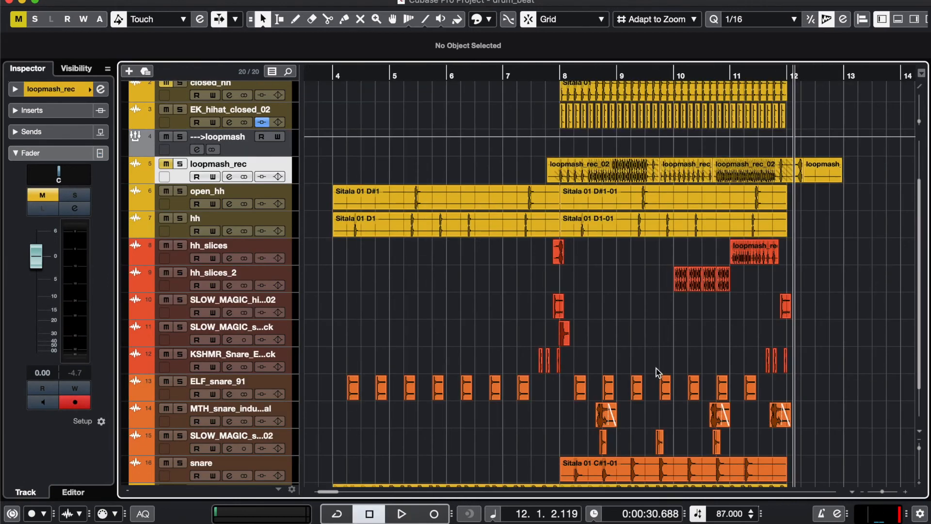
Insert the PuigTec EQP1A Stereo equalizer on the kick track with the Kick 101 preset and play the beat.
scroll(672, 367, down, 3)
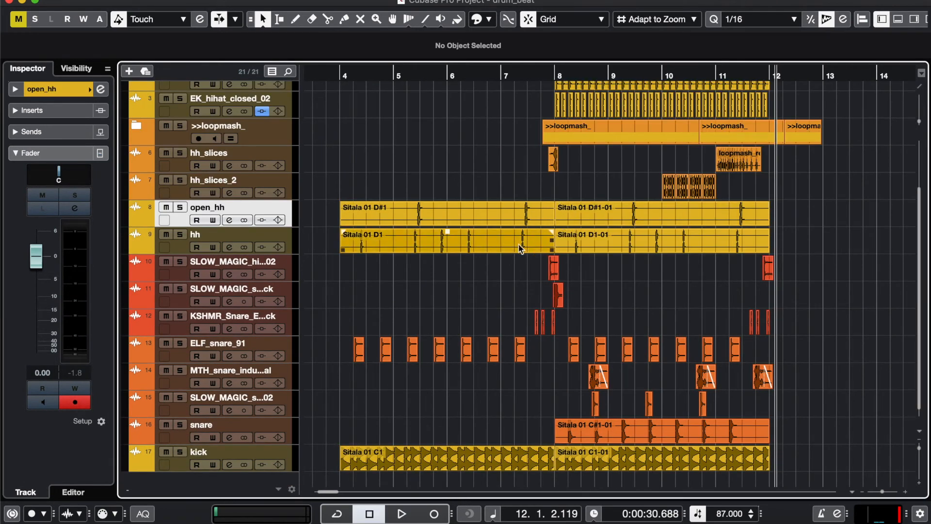
scroll(514, 247, up, 3)
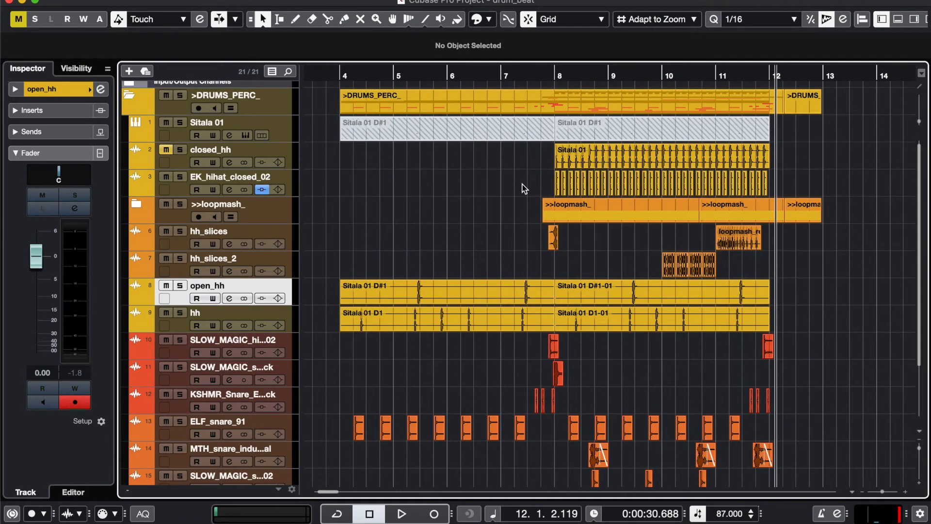
scroll(523, 188, down, 3)
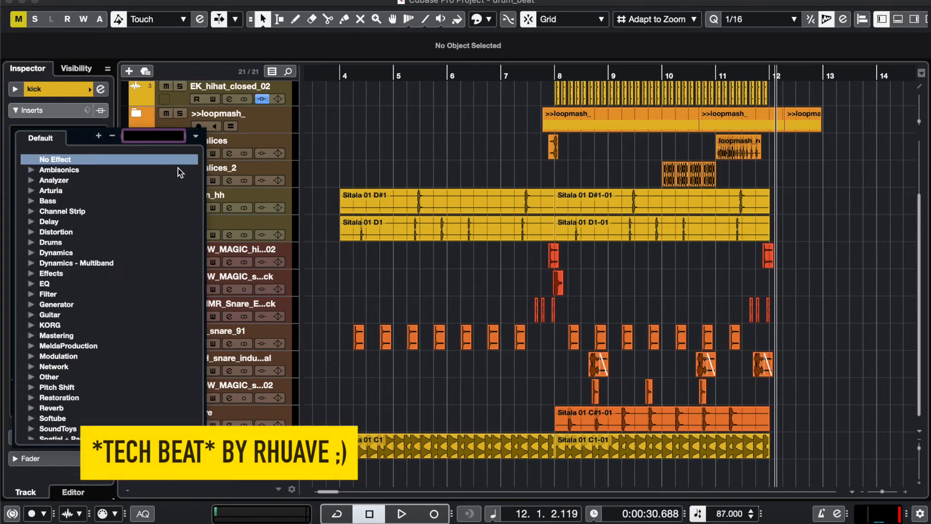
text(puig)
click(133, 217)
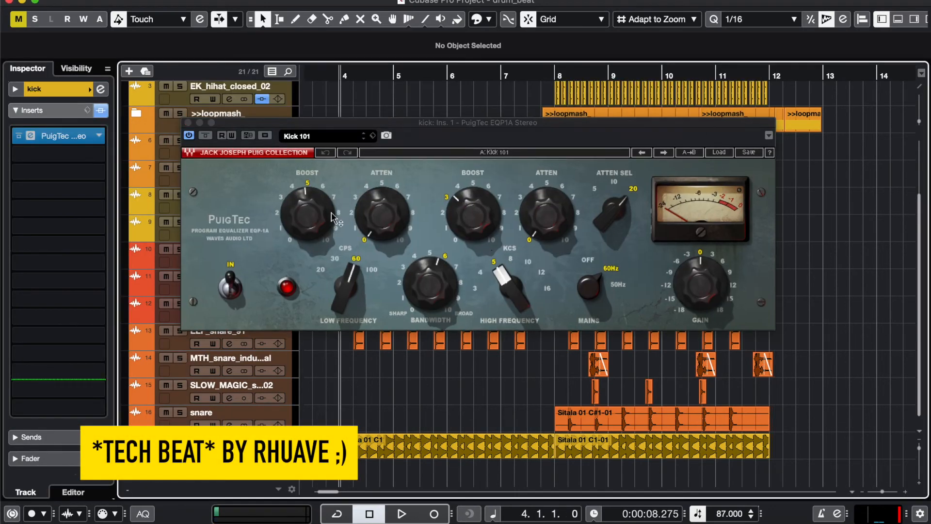
key(space)
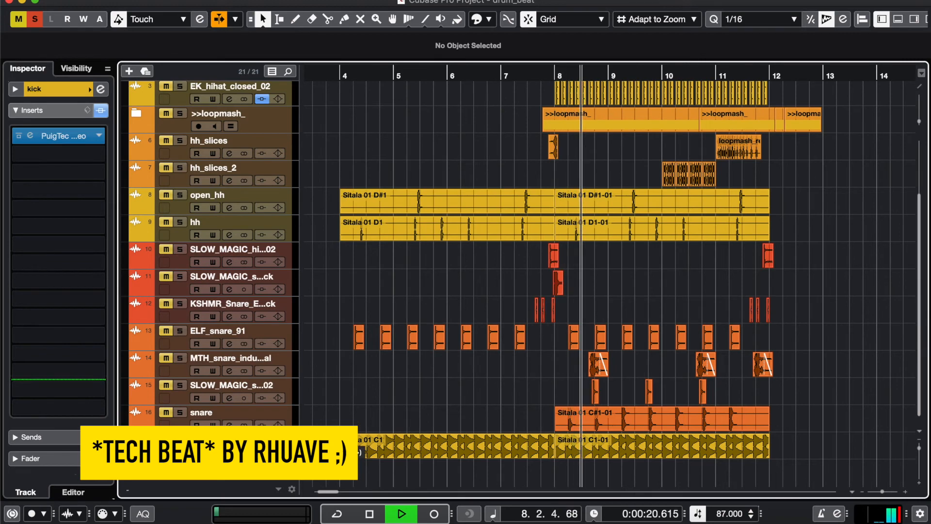
Create a stereo group channel named --->snares for the four tracks from ELF_snare_91 to snare.
click(223, 412)
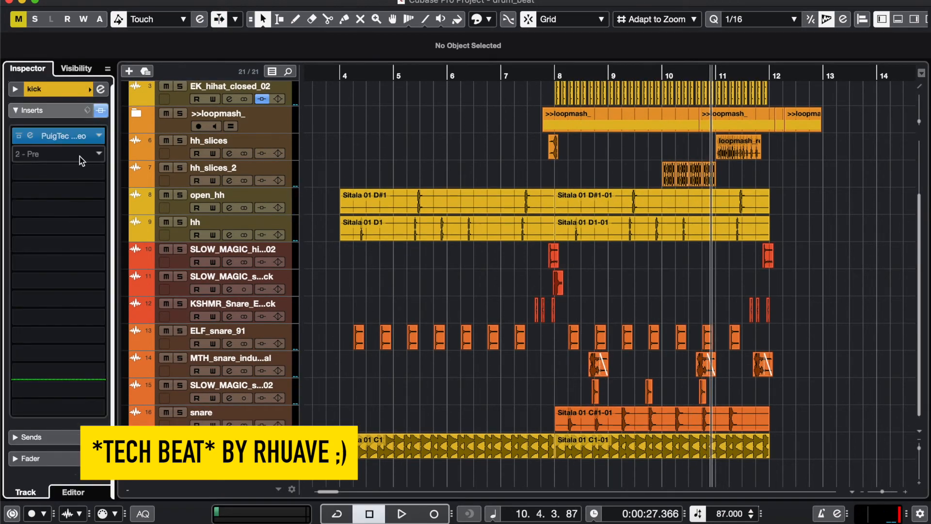
shift+click(179, 344)
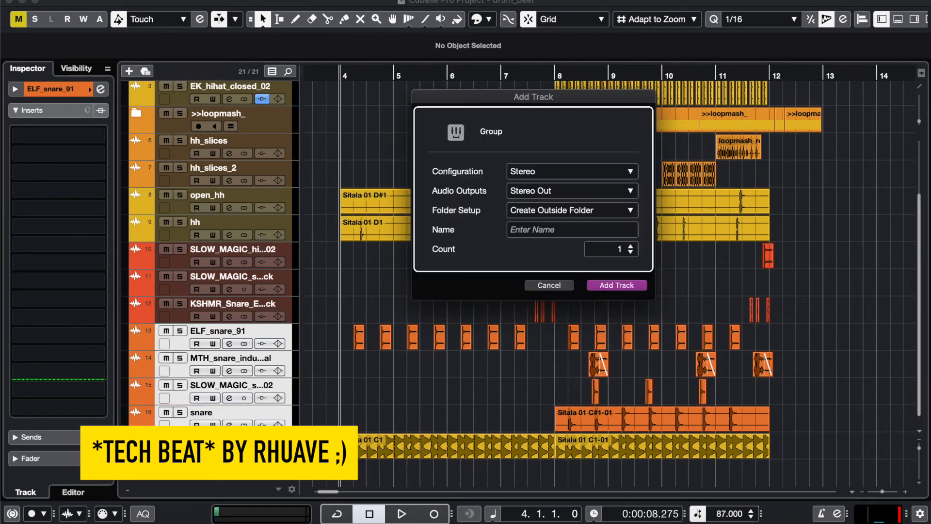
key(Return)
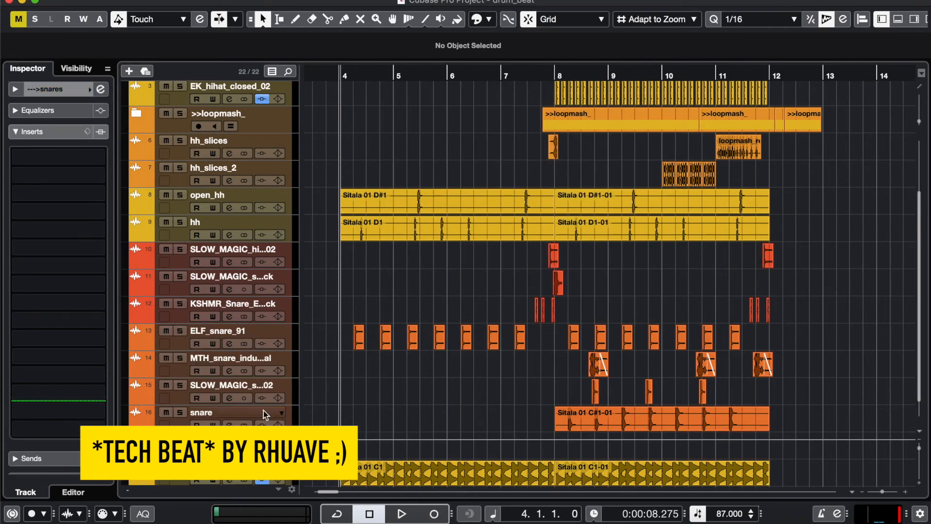
Pan the ELF_snare_91 track to about L15 during playback and bring up the channel controls of the MTH_snare track.
key(space)
click(277, 340)
click(51, 438)
click(51, 356)
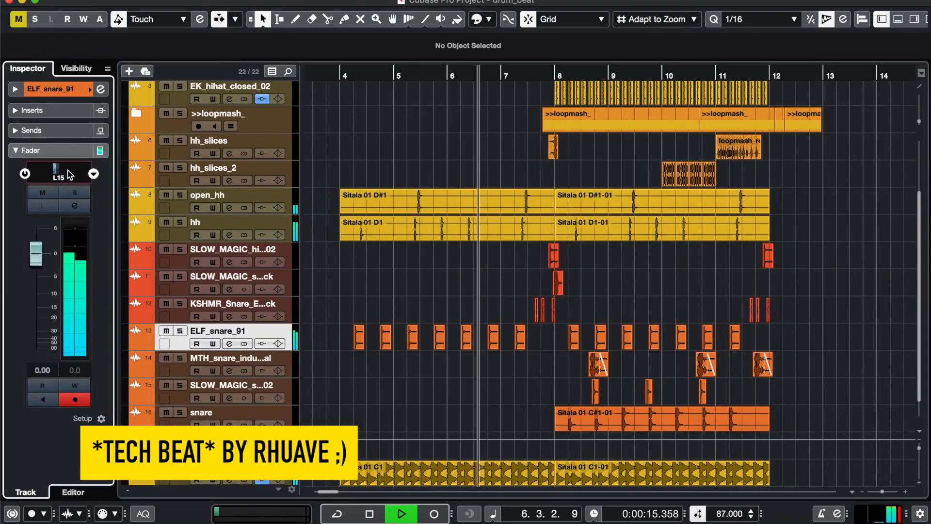
click(146, 396)
click(145, 368)
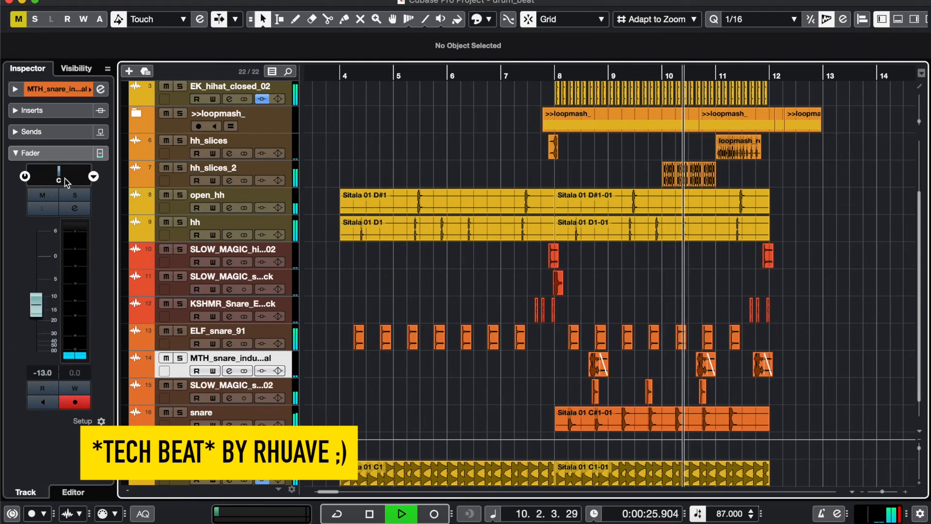
Insert FabFilter Saturn on the --->snares group and load its Gentle Saturator preset.
click(178, 451)
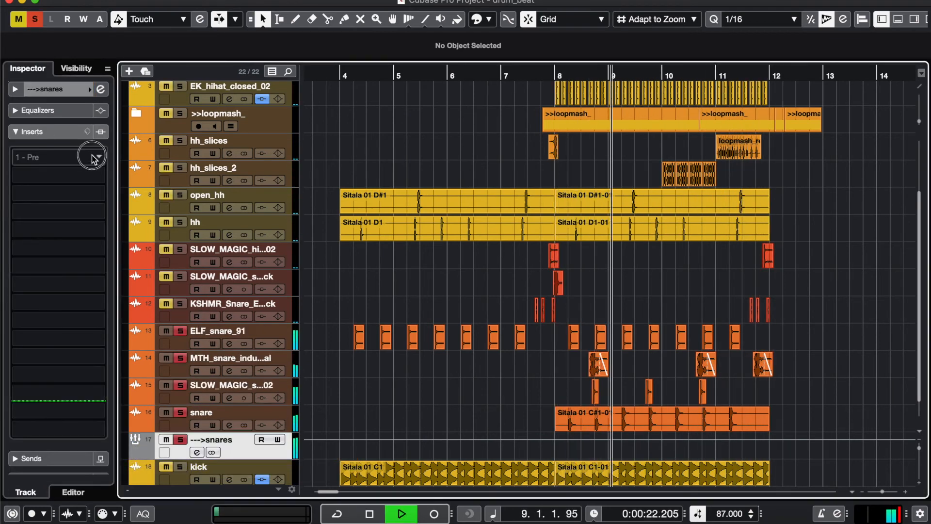
click(92, 153)
text(satu)
key(Return)
click(657, 91)
mouse_move(624, 189)
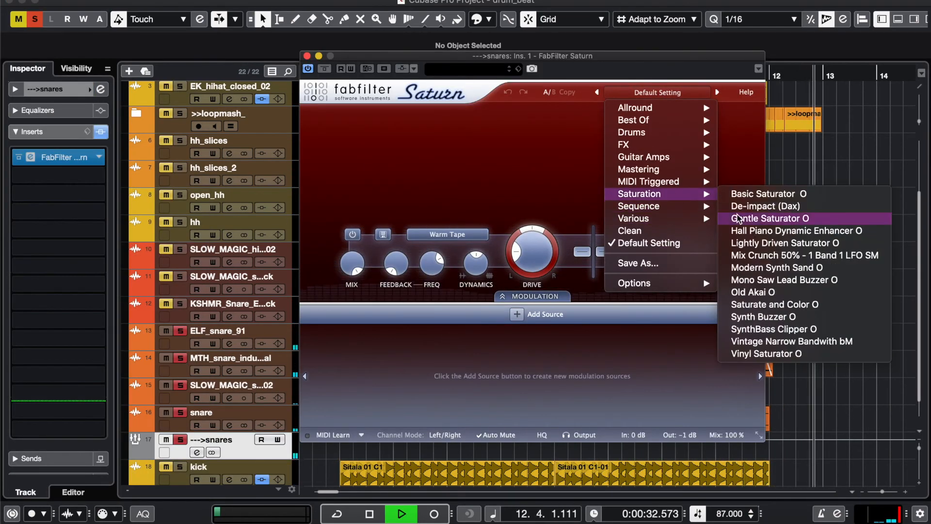
click(709, 218)
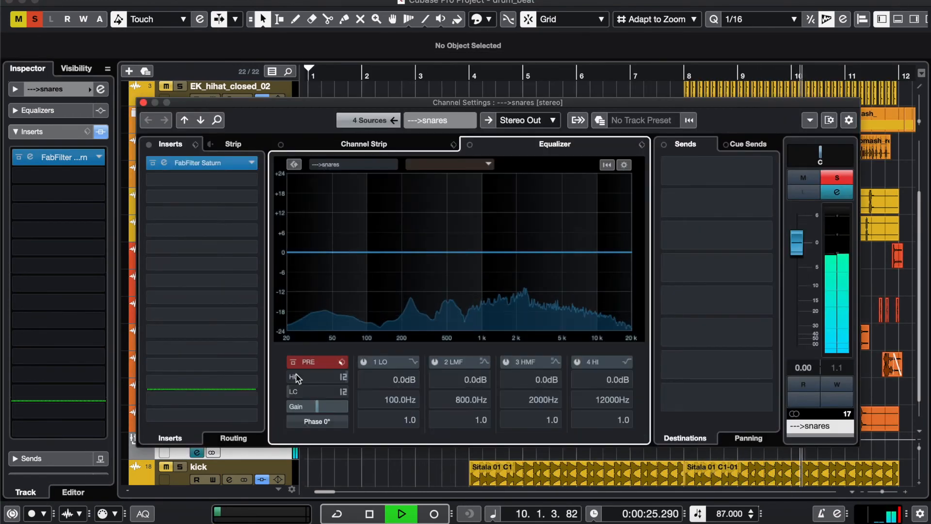
Enable the low-cut filter in the --->snares channel's pre section and stop playback.
click(312, 392)
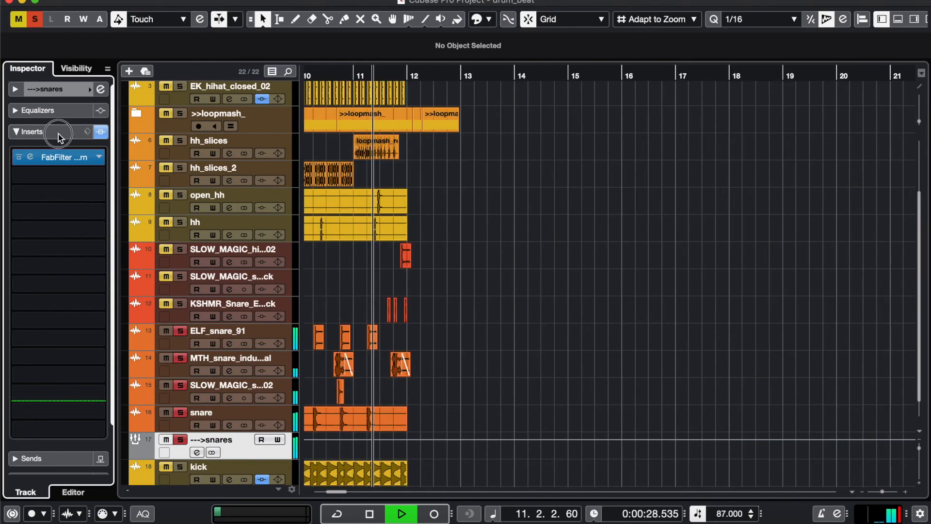
click(54, 132)
key(space)
Send the --->snares group to a new stereo FX track named ***snare_rev with ValhallaVintageVerb.
click(58, 152)
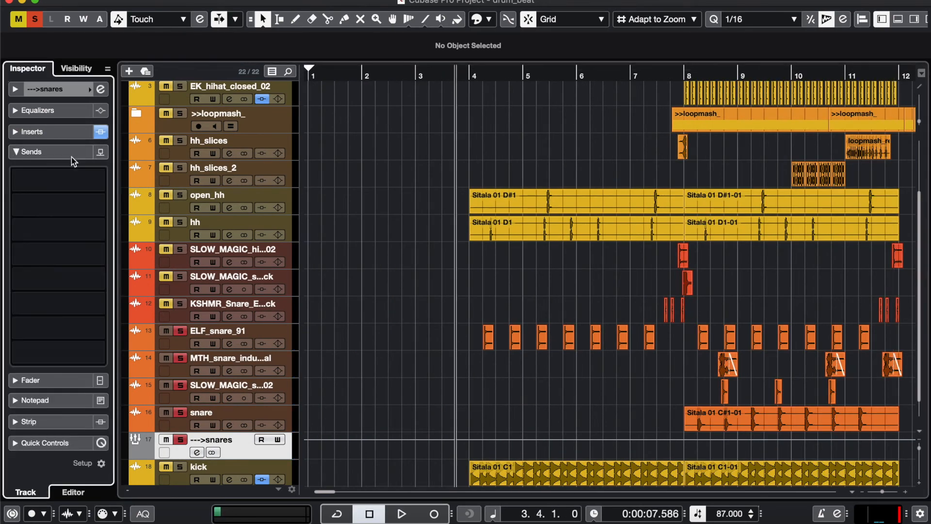
right_click(97, 180)
click(177, 309)
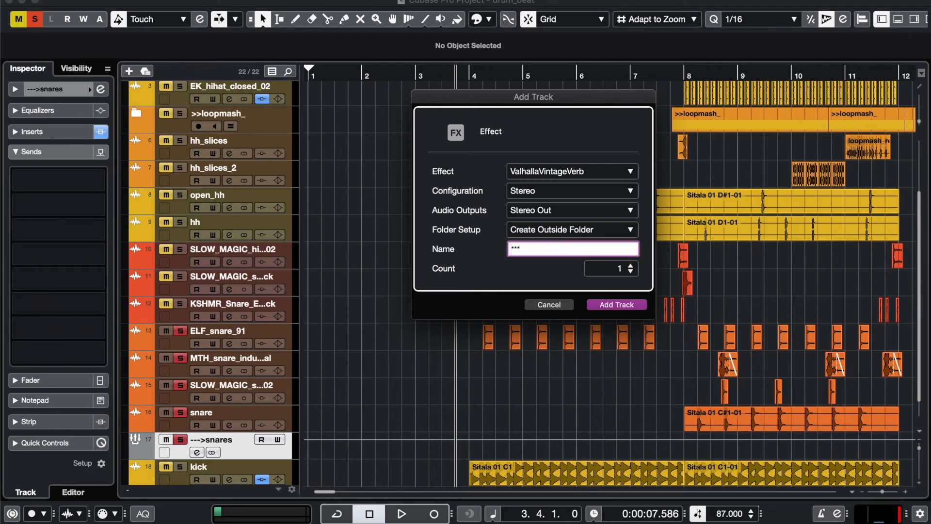
text(***snare_rev)
key(Return)
Load the Snare Plate preset in ValhallaVintageVerb and close the plug-in.
click(672, 315)
mouse_move(650, 210)
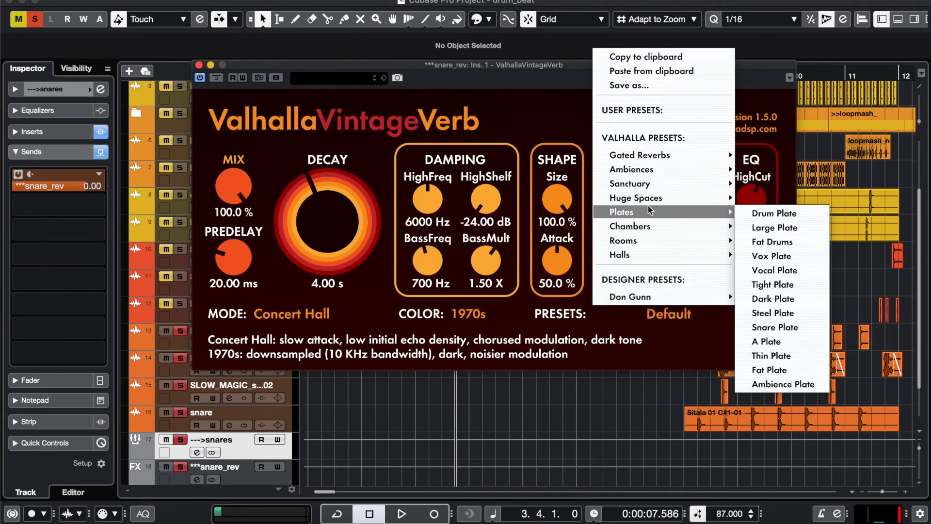
click(774, 327)
click(199, 64)
Move ***snare_rev below the kick track and lower the --->snares send to it to about -22 dB during playback.
scroll(197, 424, down, 5)
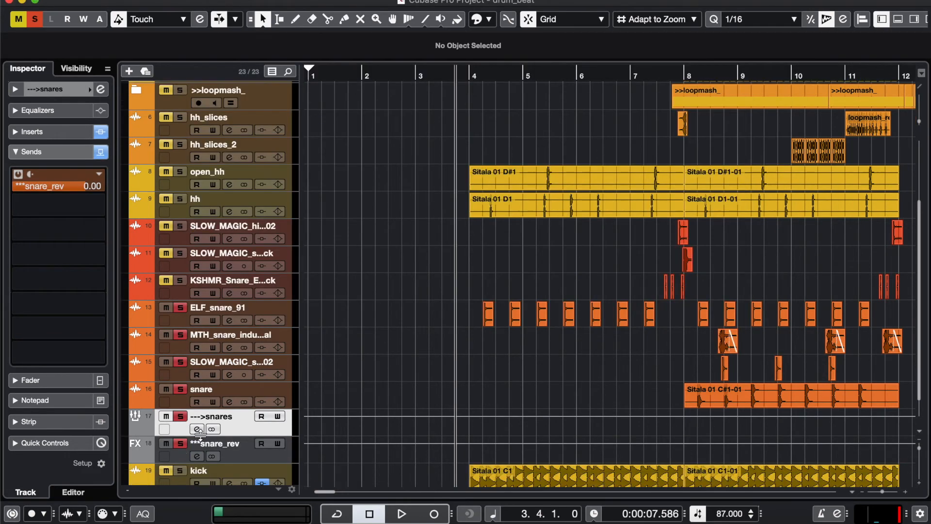
click(233, 397)
key(space)
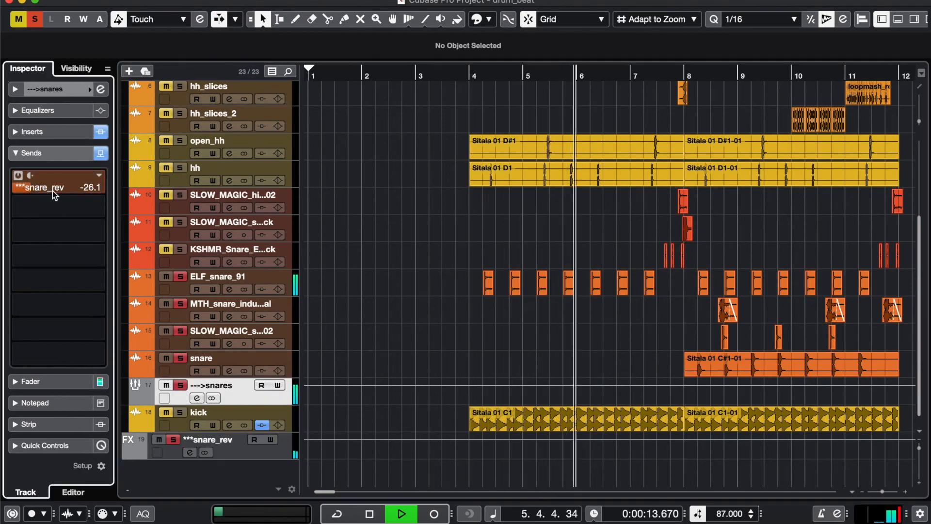
click(179, 430)
click(184, 451)
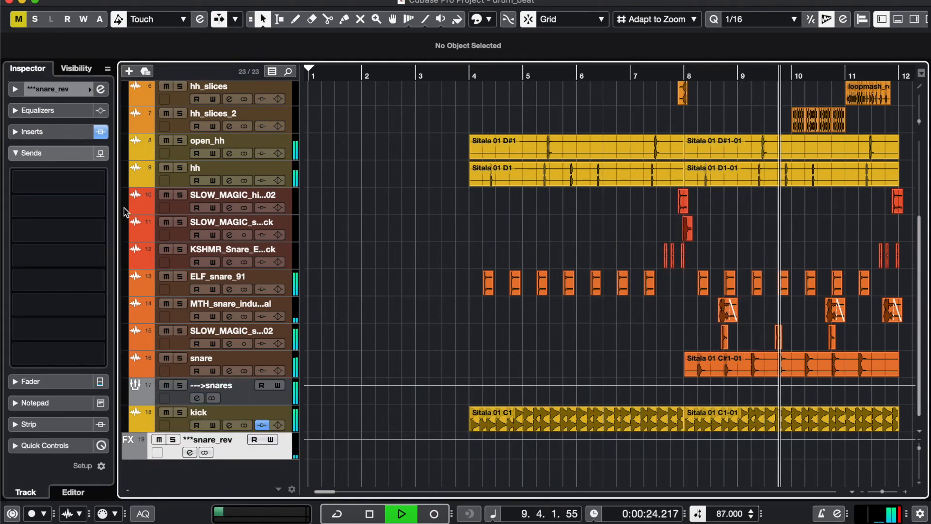
Stop playback and colour the ***snare_rev track teal.
click(194, 130)
key(space)
scroll(485, 279, left, 5)
click(218, 451)
click(90, 89)
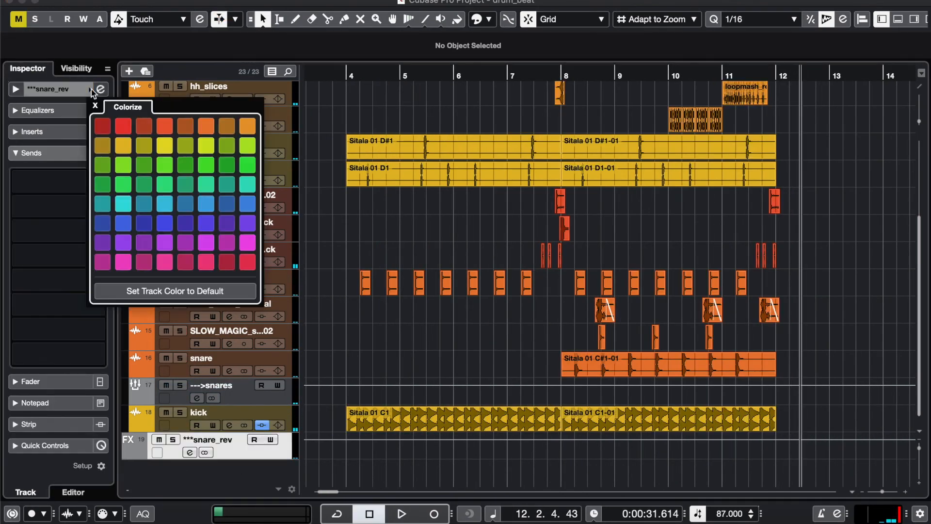
click(205, 167)
Adjust the panning of the percussion tracks, with SLOW_MAGIC_hi...02 panned to R8.
click(244, 399)
key(h)
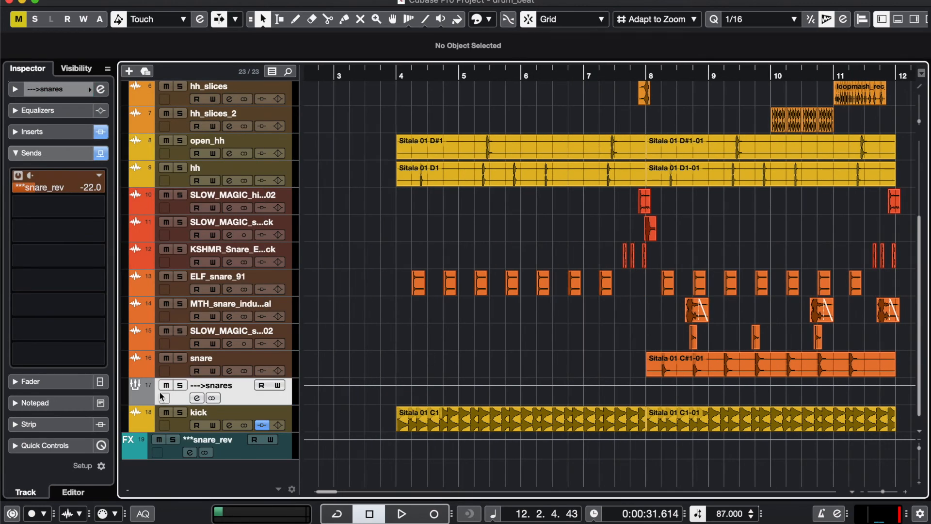
click(173, 256)
scroll(636, 260, up, 5)
drag(59, 173, 77, 175)
click(175, 205)
click(219, 239)
scroll(537, 233, down, 5)
click(198, 173)
click(218, 145)
click(462, 212)
Create a group channel named --->additional_perc for the two red SLOW_MAGIC tracks and the KSHMR_Snare track.
click(179, 261)
shift+click(183, 212)
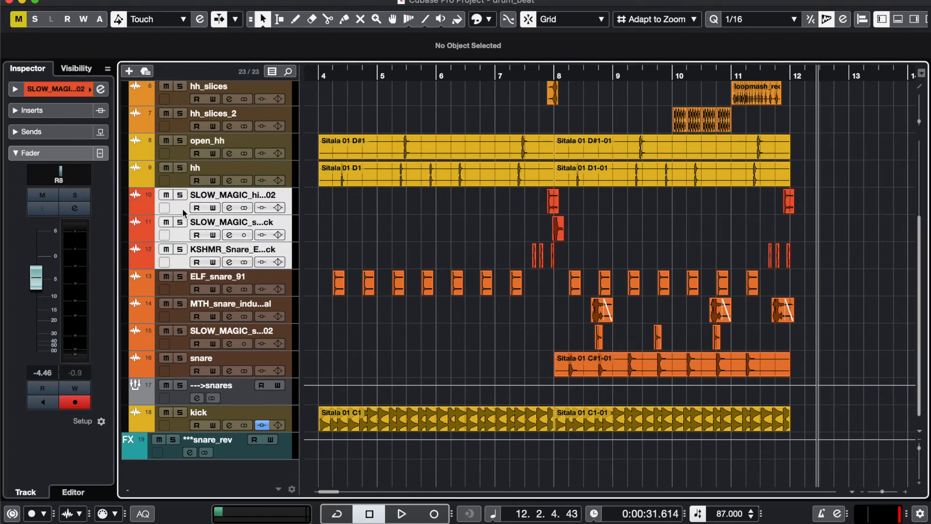
key(shift+g)
key(Return)
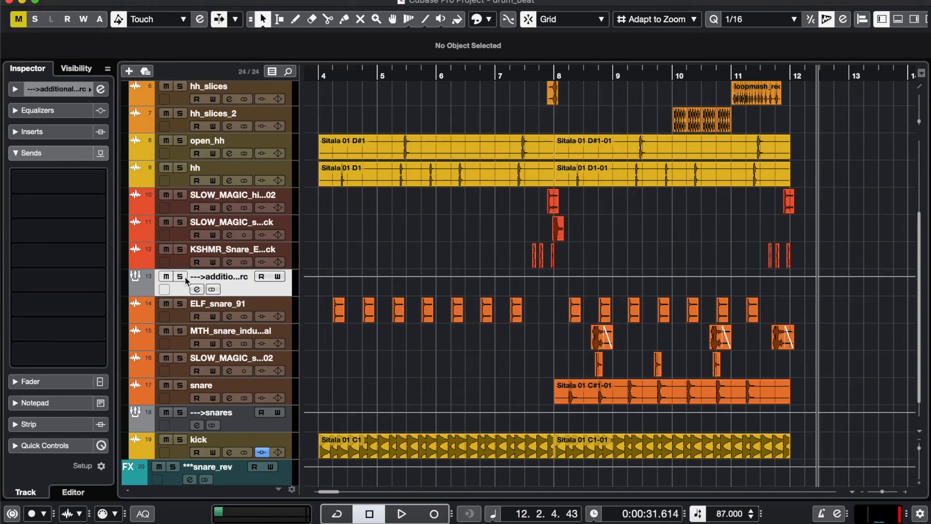
Solo the --->additional_perc group and raise its low-cut filter to roll off roughly below 1 kHz, checking it in playback.
click(182, 276)
key(space)
key(space)
click(72, 130)
click(73, 131)
click(197, 289)
drag(294, 391, 323, 390)
key(space)
key(space)
Send --->additional_perc at -8.54 dB to a new FX track named ***shimmer with ValhallaShimmer.
right_click(765, 173)
click(795, 294)
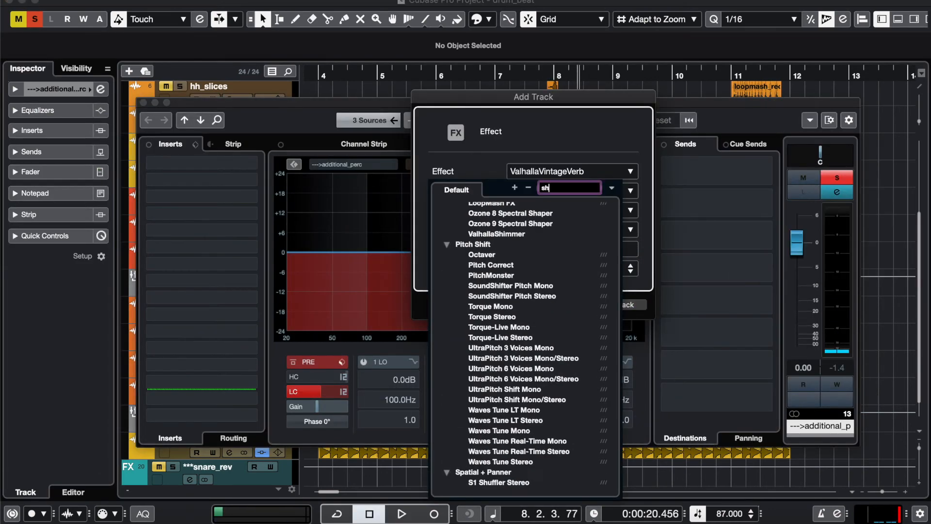
text(shim)
key(Return)
key(Return)
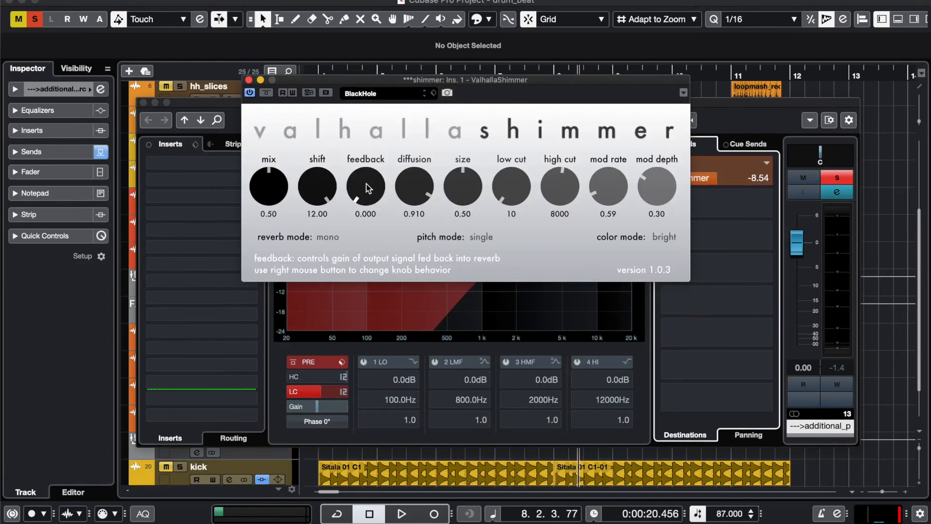
Insert the Softube Saturation Knob on --->additional_perc, adjust its saturation amount, and close the channel settings during playback.
click(247, 170)
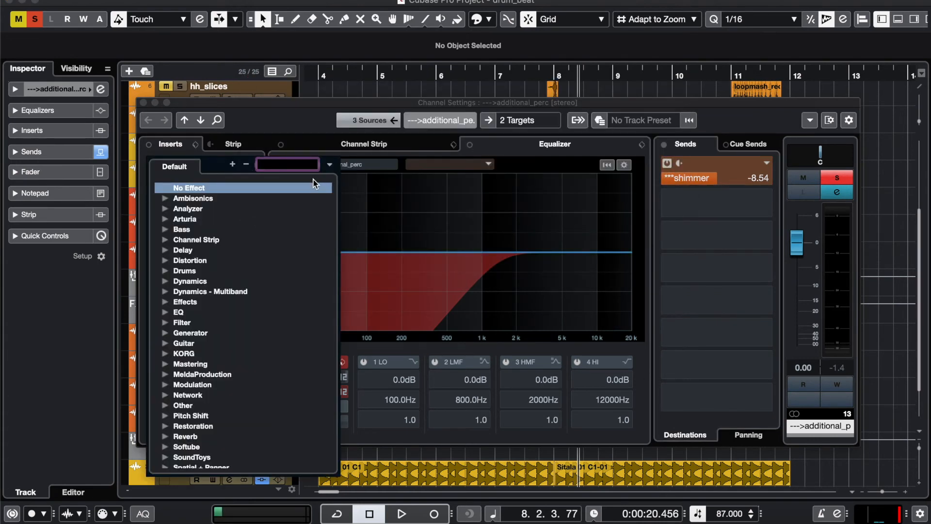
text(satu)
key(Return)
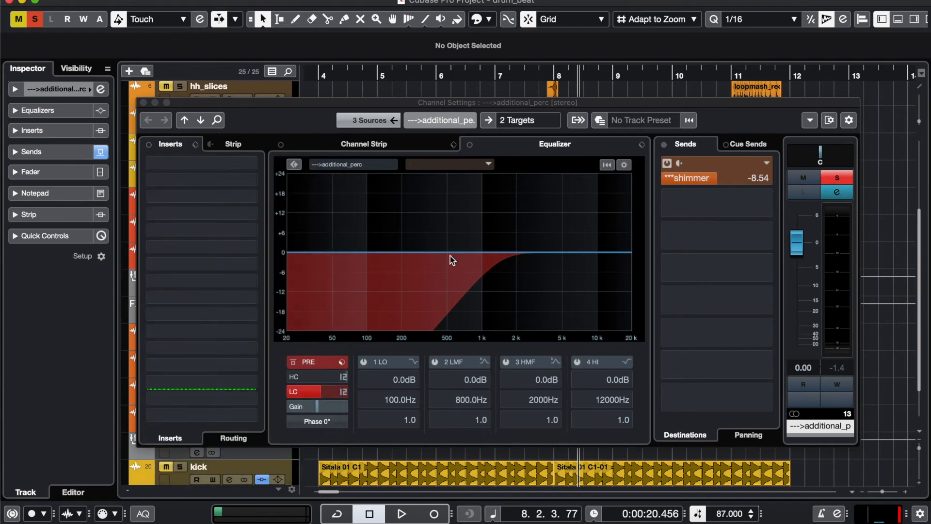
drag(480, 177, 446, 151)
key(space)
click(144, 102)
Lower the --->additional_perc send level to ***shimmer and stop playback.
click(237, 288)
click(32, 152)
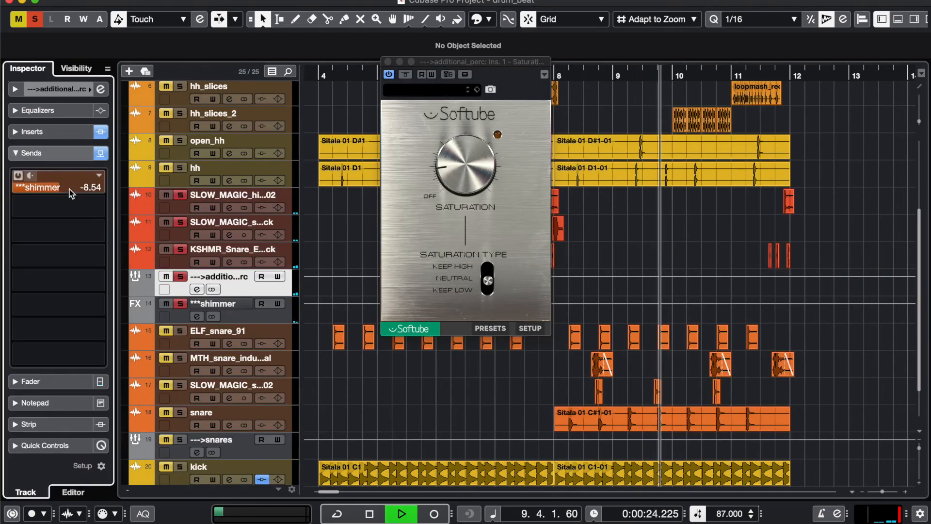
drag(67, 189, 38, 189)
key(space)
Move the ***shimmer track below ***snare_rev, colour it teal, and clear all solos.
click(182, 315)
drag(183, 315, 189, 458)
click(90, 89)
click(104, 204)
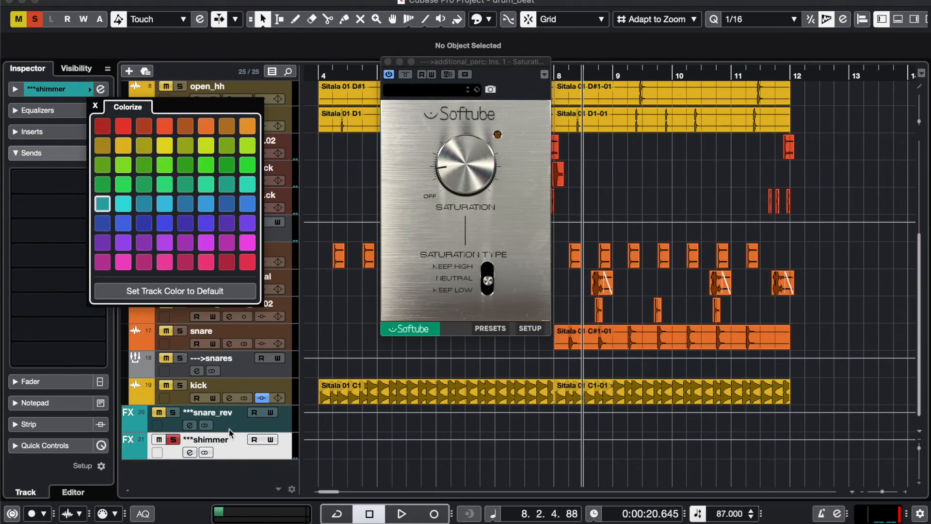
click(94, 106)
click(35, 19)
click(388, 62)
Insert the J37 Stereo tape plug-in on the --->snares group and listen to it soloed.
click(242, 368)
click(33, 131)
click(85, 175)
text(j37)
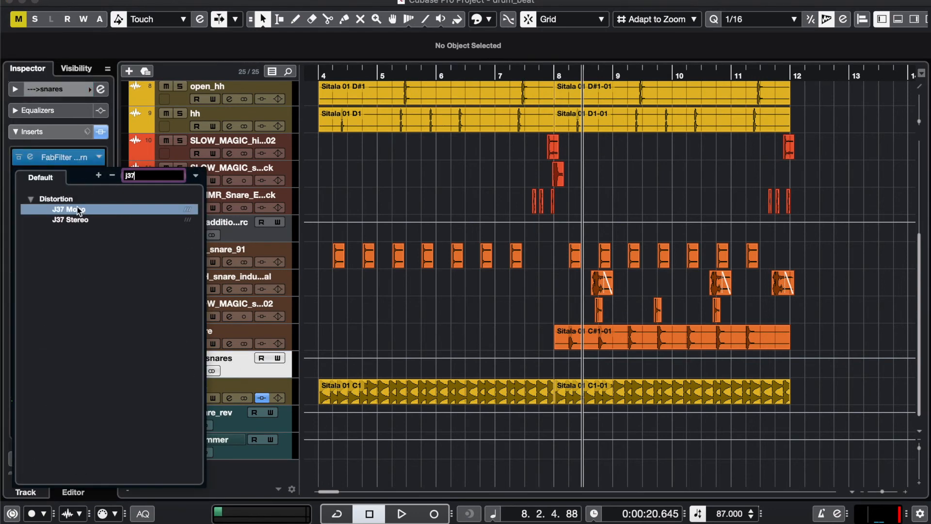
key(Return)
key(space)
click(180, 359)
drag(510, 30, 496, 26)
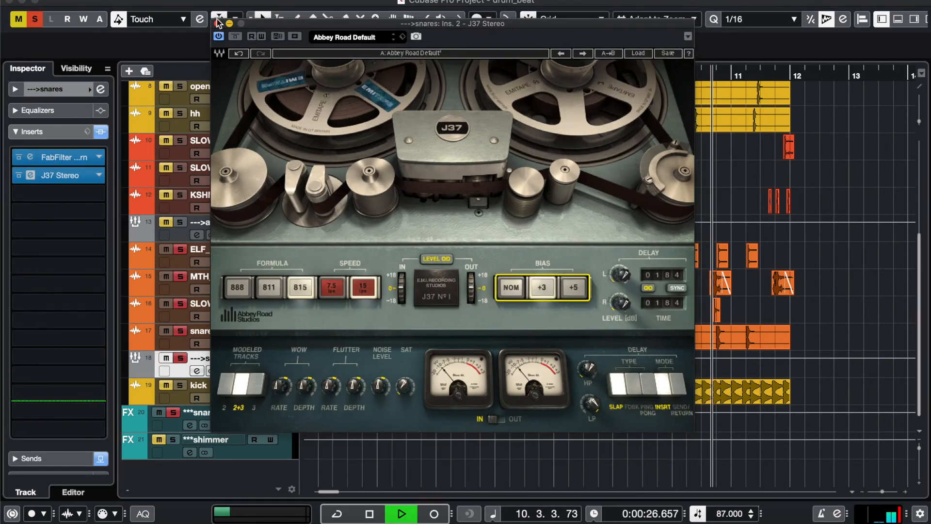
click(216, 24)
Solo the kick with the snares, play from about bar 5, and insert FabFilter Pro-MB on the kick track.
click(166, 386)
click(180, 385)
click(376, 76)
click(32, 111)
click(73, 153)
text(mb)
key(Return)
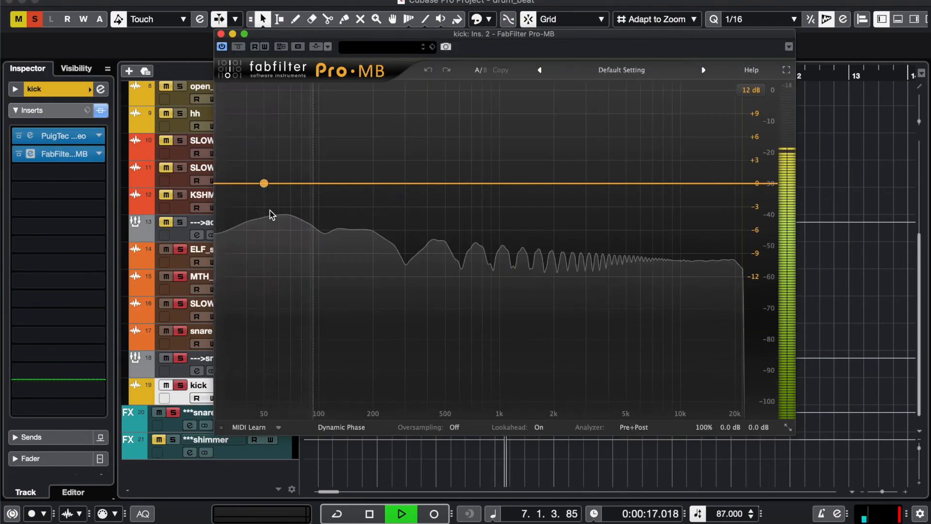
Compress the kick's low band in Pro-MB with a threshold of about -24.7 dB, raise its upper crossover, and replay from bar 5.
click(264, 183)
drag(261, 324, 259, 333)
click(239, 46)
click(238, 47)
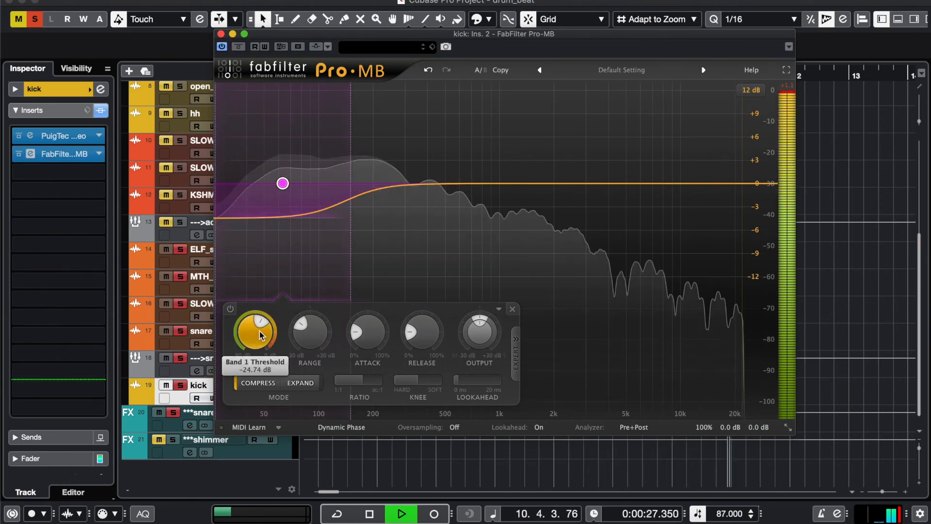
drag(350, 187, 366, 188)
click(221, 34)
key(space)
key(space)
click(381, 74)
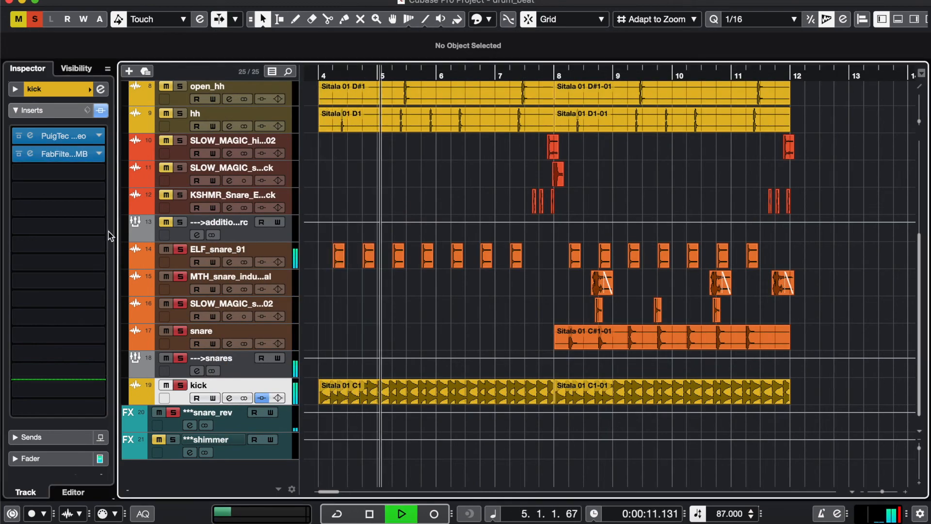
Add a stereo ValhallaVintageVerb effect track named ***kick_rev as a send from the kick track.
click(31, 437)
right_click(78, 155)
click(146, 287)
click(579, 172)
text(val)
click(558, 294)
text(***ki)
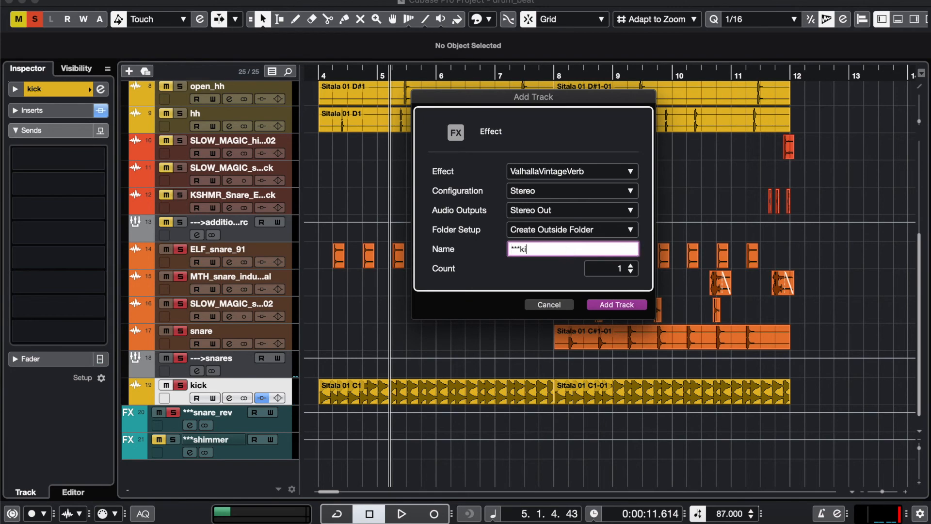
text(ck_rev)
key(Return)
Choose a preset for the kick reverb and lower the kick's ***kick_rev send to -23.7 dB while listening to it soloed.
click(640, 303)
mouse_move(677, 205)
click(744, 203)
click(169, 54)
drag(82, 167, 51, 168)
key(space)
click(34, 20)
click(179, 385)
click(179, 427)
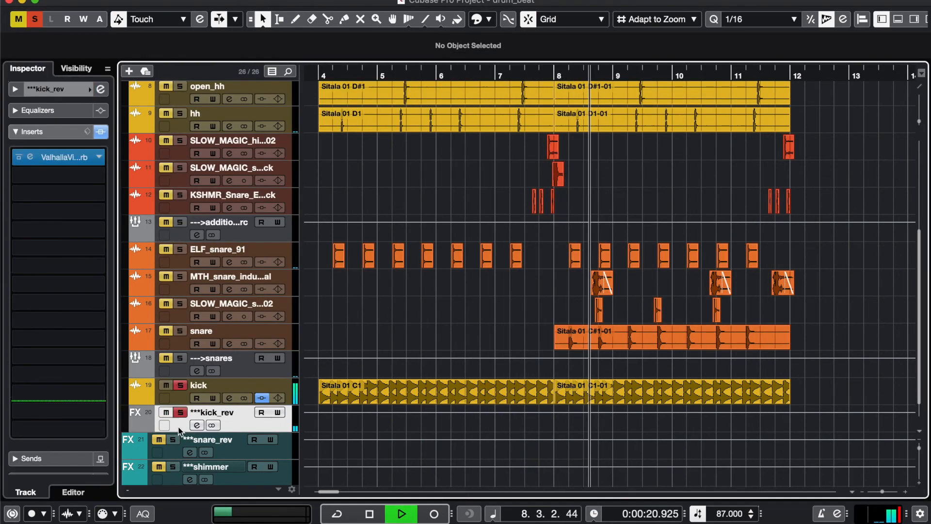
Clear the solos, move ***kick_rev below ***shimmer coloured teal, and play back the full beat.
key(space)
click(180, 385)
scroll(278, 337, down, 1)
drag(233, 392, 219, 461)
click(90, 89)
click(127, 165)
key(space)
scroll(501, 208, down, 1)
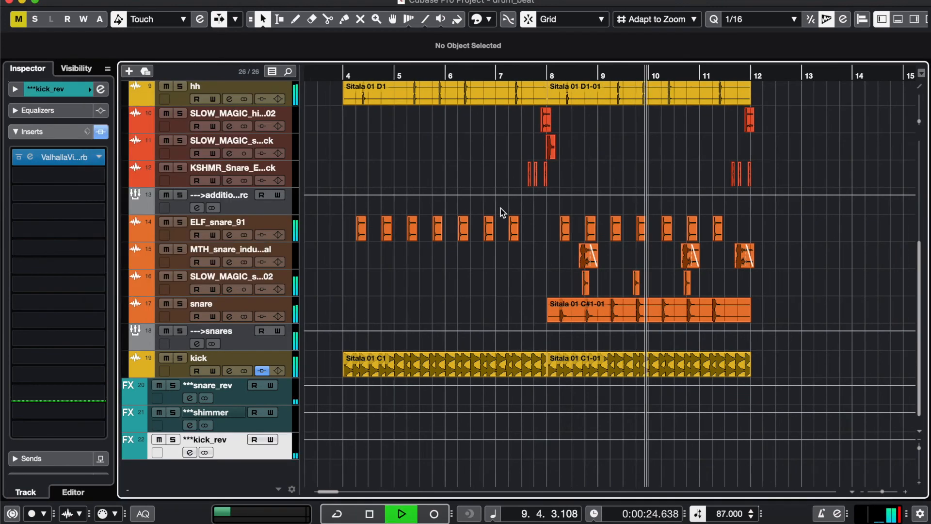
scroll(191, 208, up, 5)
key(space)
Move the >>loopmash_ folder, hh_slices and hh_slices_2 below the hh track.
click(191, 208)
scroll(191, 208, up, 2)
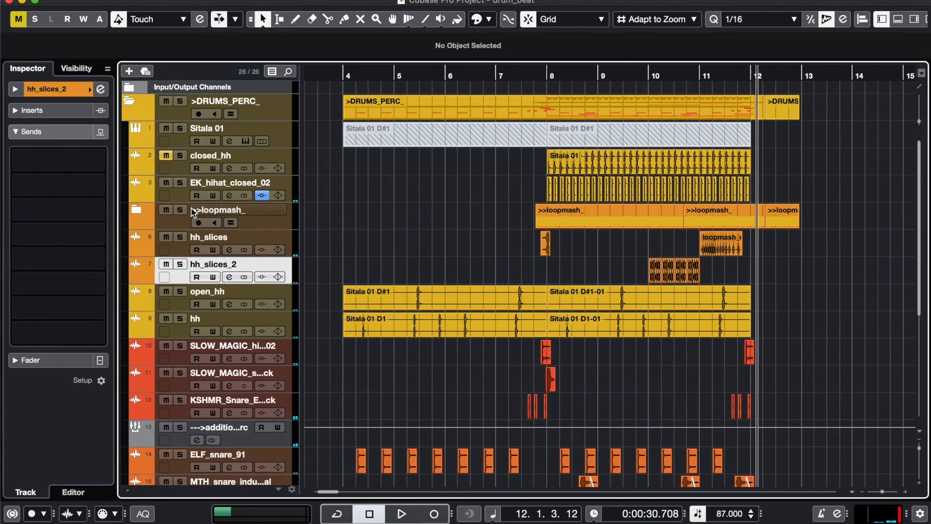
key(Down)
key(Down)
click(184, 222)
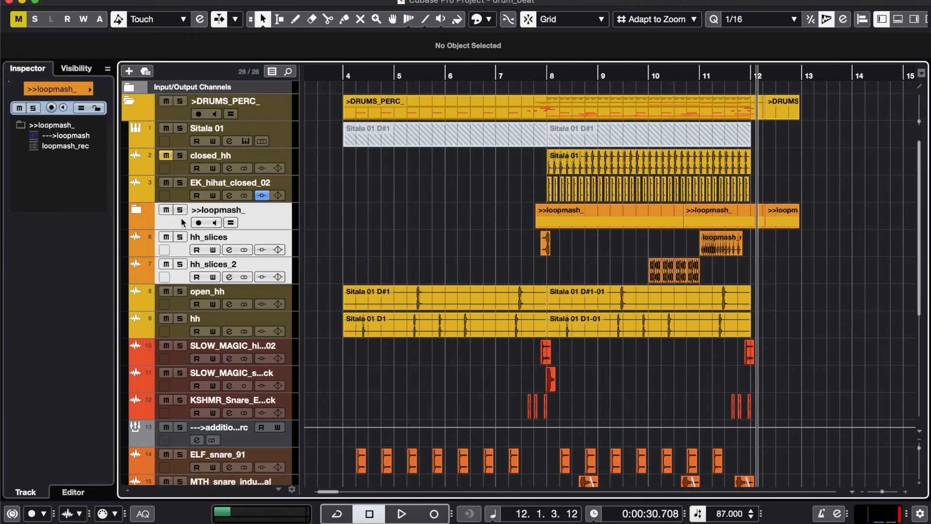
drag(186, 331, 186, 335)
Create a stereo group track named --->hh for the closed_hh, EK_hihat_closed_02, open_hh and hh tracks, and listen to it soloed from bar 8.
shift+click(183, 167)
right_click(183, 169)
text(--->hh)
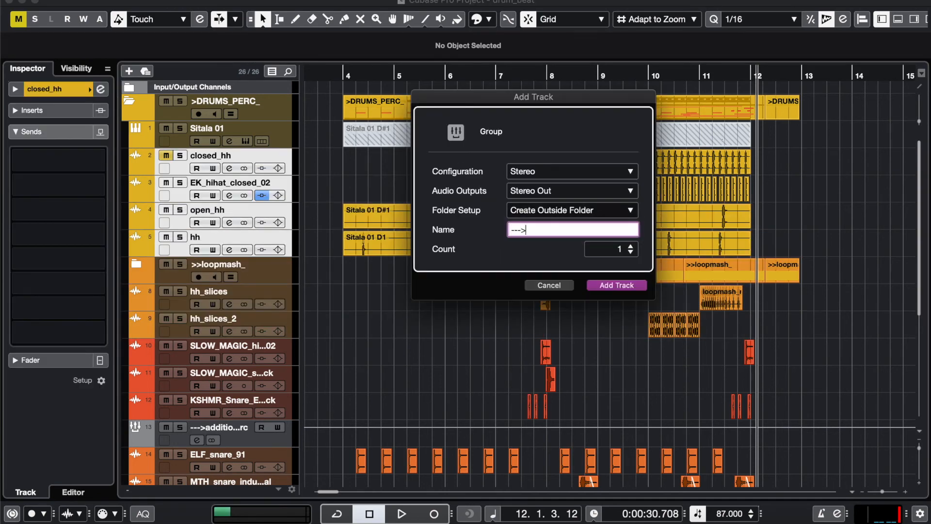
key(Return)
click(547, 77)
key(space)
click(180, 265)
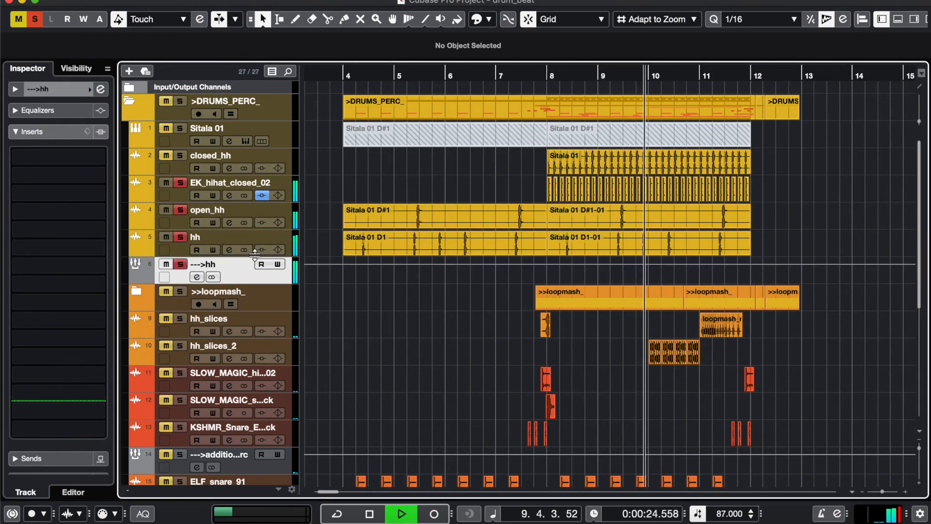
key(space)
Route hh_slices and hh_slices_2 to the --->hh group, move them above it, and play the soloed hi-hats from bar 8.
click(182, 355)
click(182, 332)
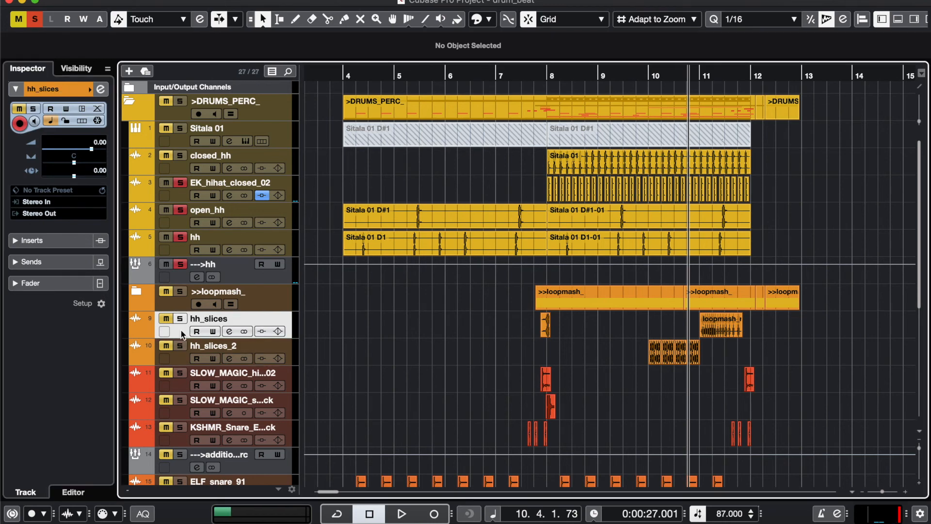
click(36, 213)
click(63, 243)
shift+click(184, 357)
drag(184, 332, 183, 260)
click(179, 265)
click(541, 78)
key(space)
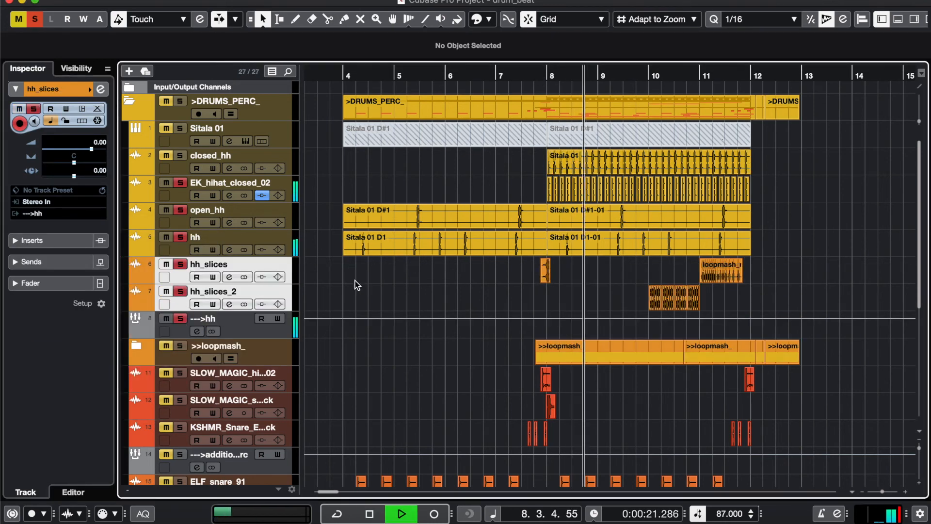
Enable the low-cut filter on the --->hh group and add an active send to ***shimmer at a reduced level.
click(235, 325)
click(196, 331)
click(689, 167)
click(682, 215)
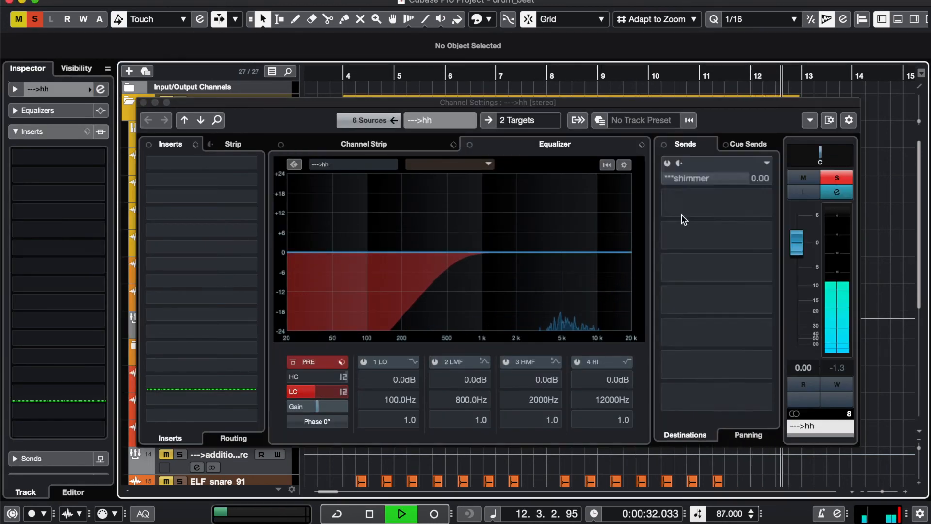
click(667, 163)
drag(710, 178, 675, 179)
click(143, 103)
Insert AutoPan on the EK_hihat_closed_02 track and listen from just after bar 8.
click(223, 184)
click(51, 263)
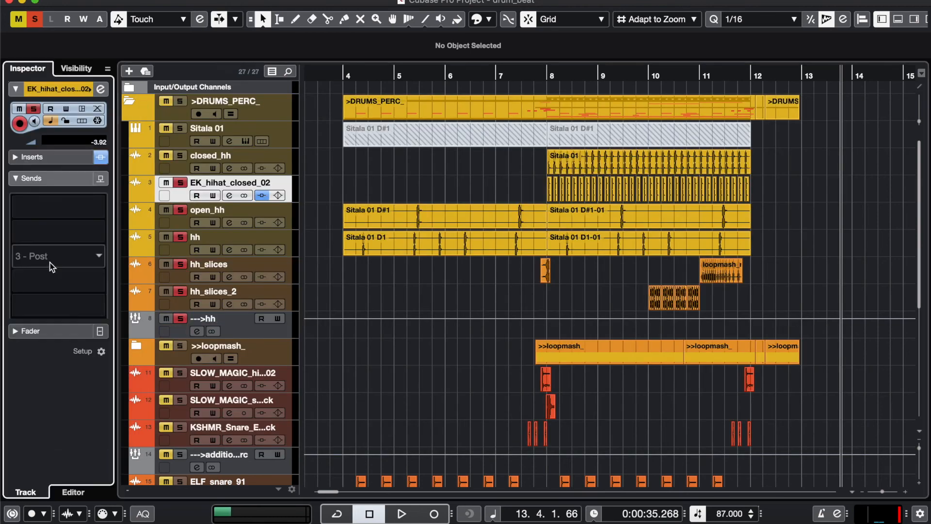
click(52, 156)
click(98, 225)
text(aut)
drag(426, 38, 363, 54)
click(566, 76)
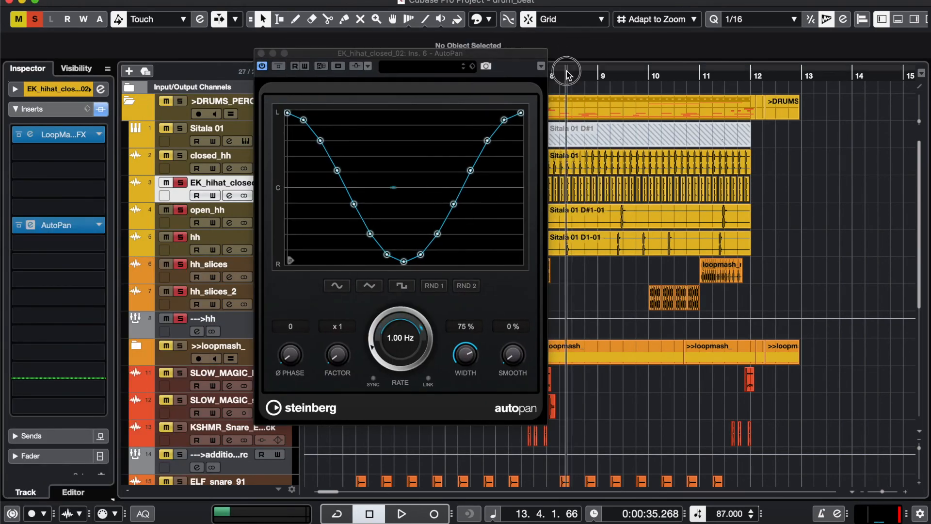
key(space)
Insert Ghz Trem Control 3 on hh_slices_2 and load its Lionel preset.
click(186, 301)
click(102, 137)
text(ghz)
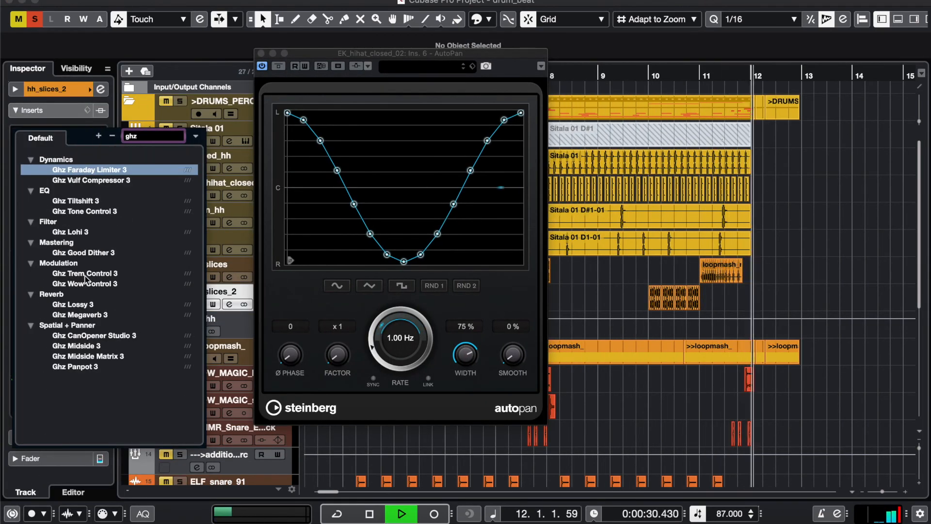
click(60, 273)
click(197, 300)
click(228, 313)
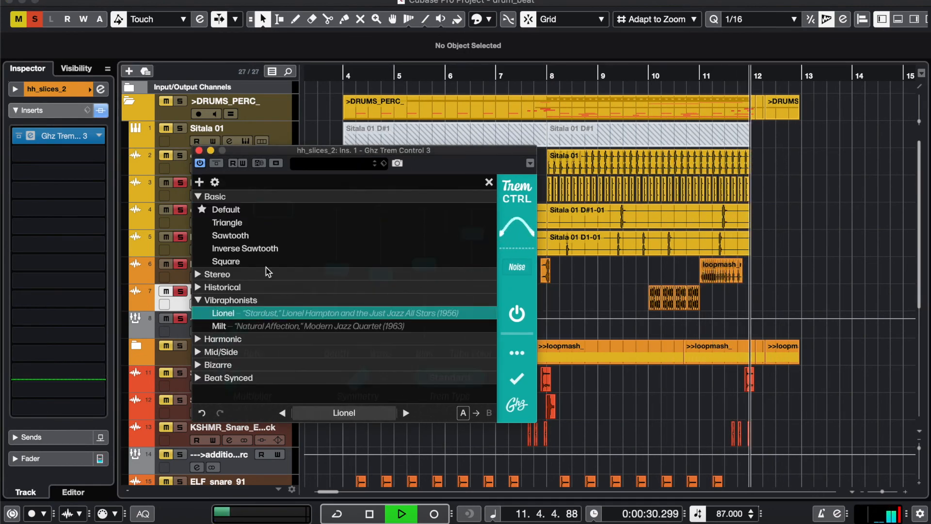
click(199, 151)
key(space)
Move Trem Control to the second insert of hh_slices_2, insert RC-20 Retro Color before it, and reduce the noise to 4 %.
drag(87, 137, 88, 153)
click(93, 137)
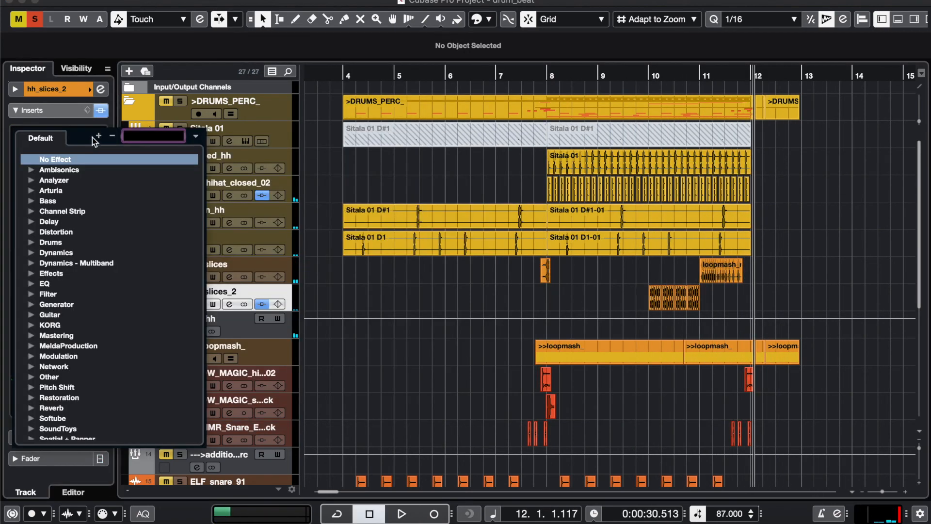
text(rc)
click(78, 233)
drag(252, 362, 256, 432)
key(space)
drag(253, 363, 254, 378)
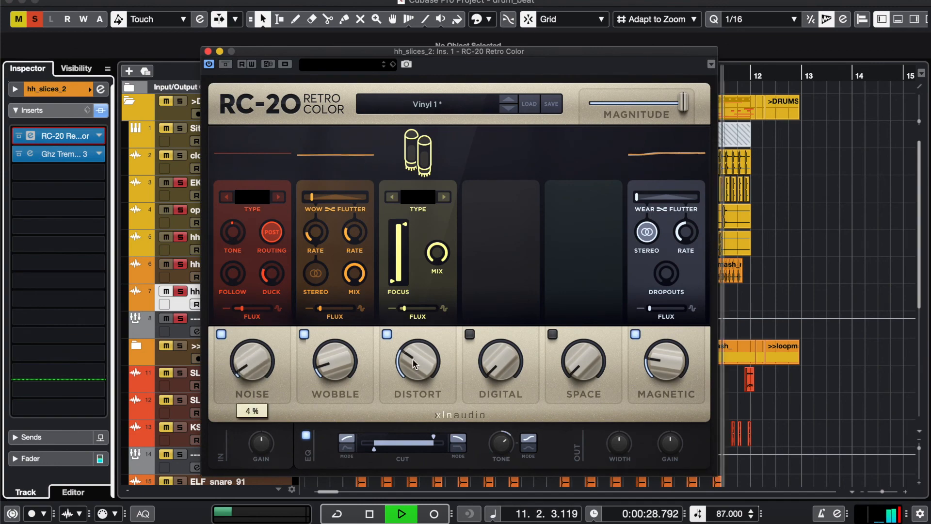
Enable RC-20's Digital module, raise its amount slightly, and listen to the slices from about bar 10.
click(470, 334)
drag(501, 363, 502, 348)
key(space)
key(space)
click(208, 52)
click(664, 79)
key(space)
key(space)
Equalize hh_slices_2 with a low cut, a 0.8 dB high boost at 4624 Hz and a 10 dB cut near 2.7 kHz.
click(229, 304)
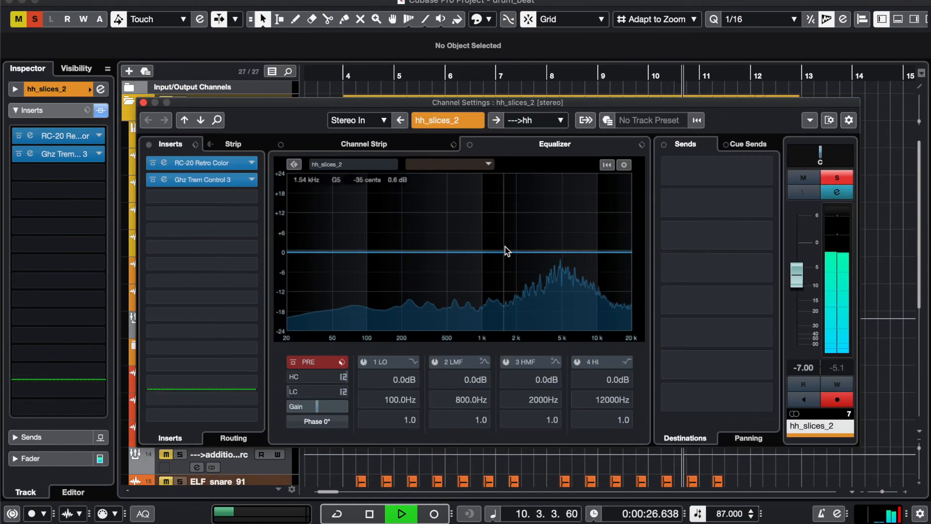
drag(290, 391, 315, 392)
mouse_move(550, 255)
mouse_down()
mouse_move(552, 264)
mouse_move(558, 249)
mouse_up()
key(space)
key(space)
drag(531, 254, 532, 287)
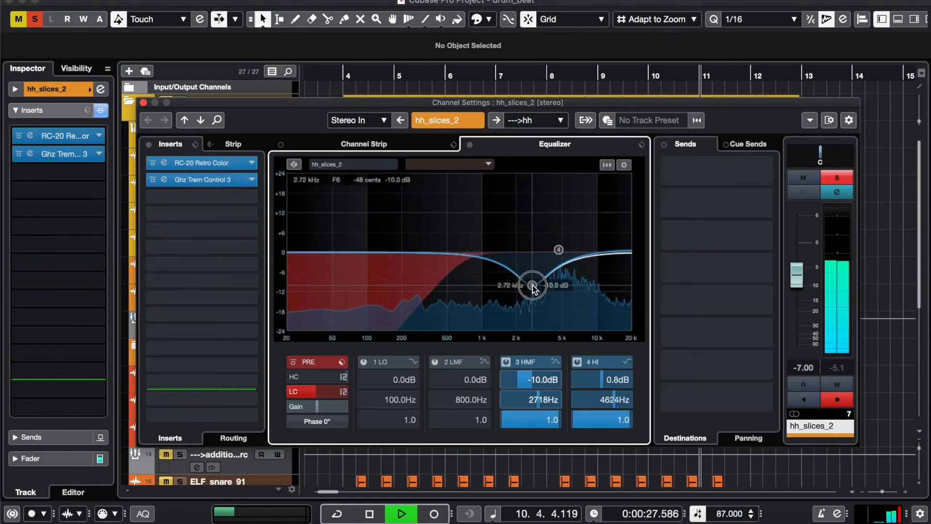
click(144, 102)
Listen to the soloed hi-hat tracks from bar 8, and clear their solo.
key(space)
click(547, 76)
key(space)
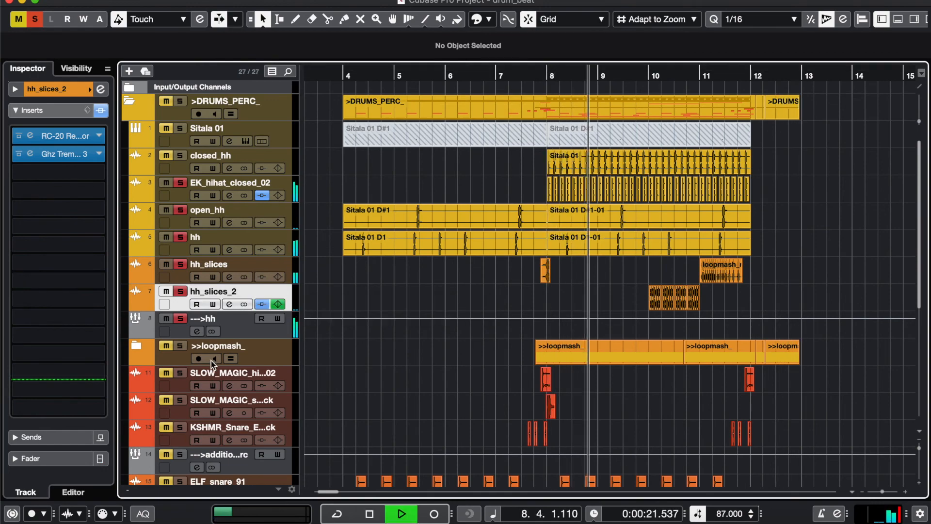
click(33, 111)
click(183, 320)
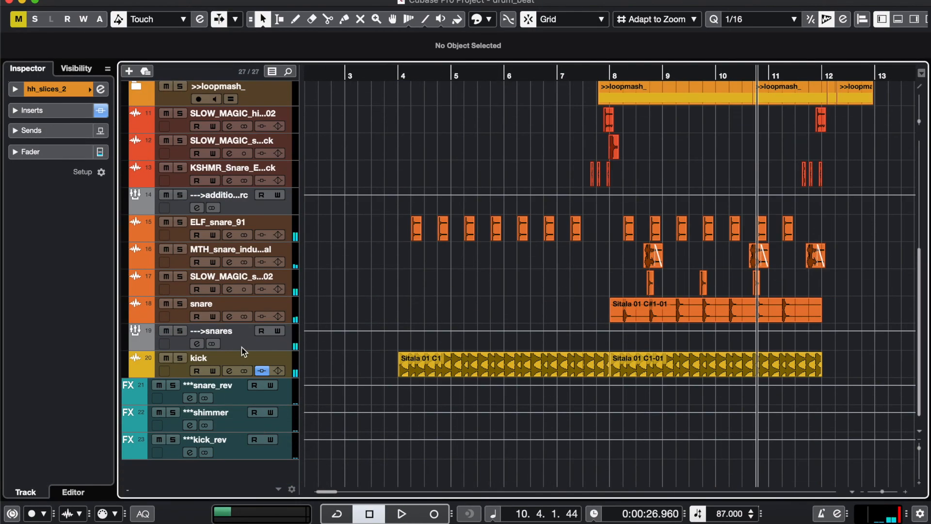
Add a stereo Efektor DL3606 effect track named ***efektor as a second send from the kick track.
click(32, 131)
right_click(92, 185)
click(105, 370)
click(572, 171)
click(573, 210)
click(539, 248)
text(efektor)
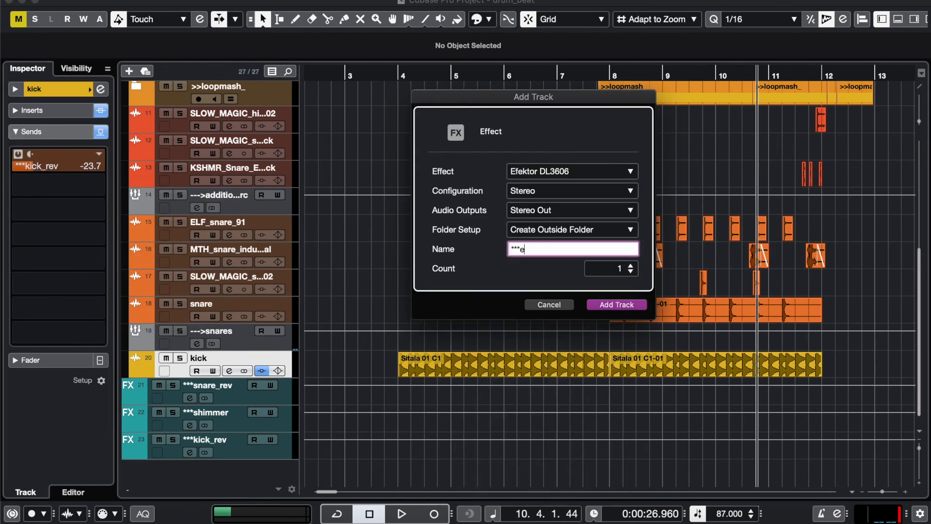
key(Return)
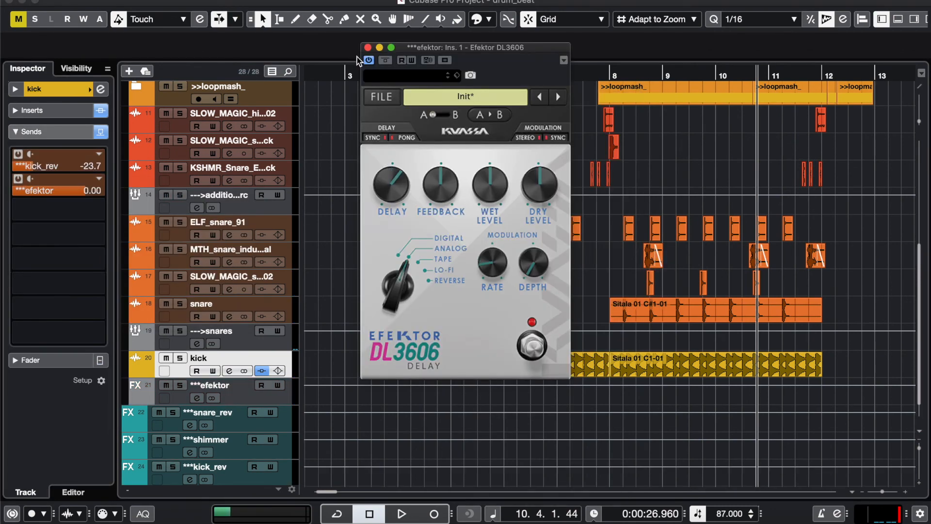
click(367, 47)
Solo the kick and lower its ***efektor send to -22.0 dB during playback.
click(180, 358)
key(space)
click(66, 191)
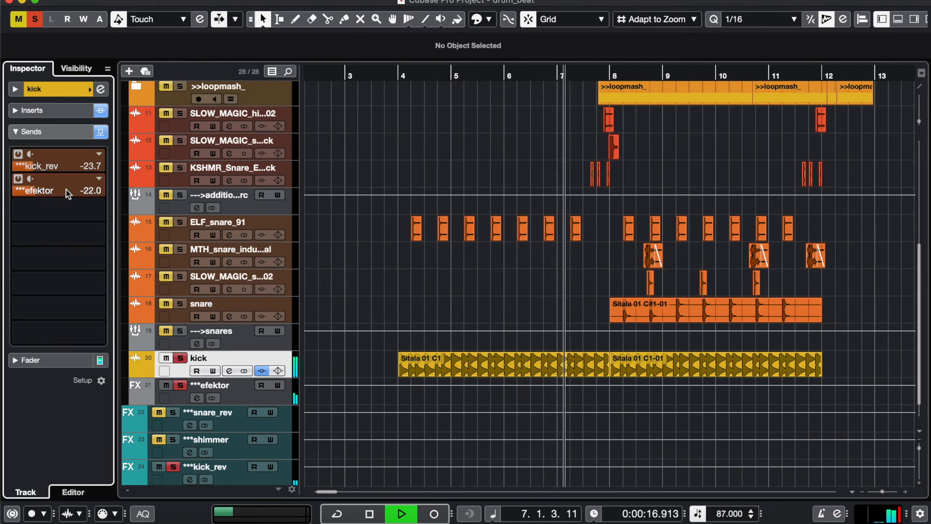
Solo EK_hihat_closed_02, add a send to ***efektor at about -5 dB, and replay from before bar 8.
scroll(322, 318, up, 10)
click(169, 198)
click(180, 183)
click(83, 178)
click(83, 165)
click(84, 162)
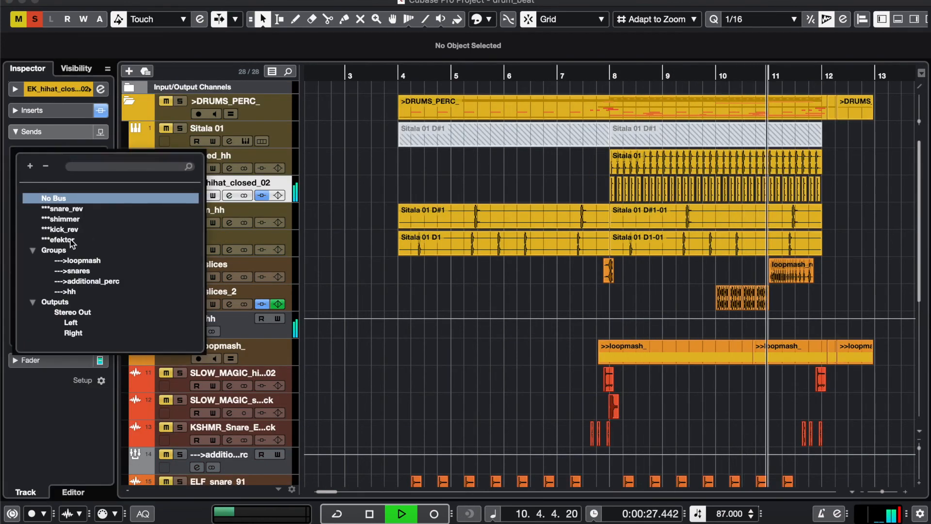
click(71, 240)
mouse_move(71, 167)
mouse_down()
mouse_move(37, 168)
mouse_move(80, 165)
mouse_up()
click(583, 76)
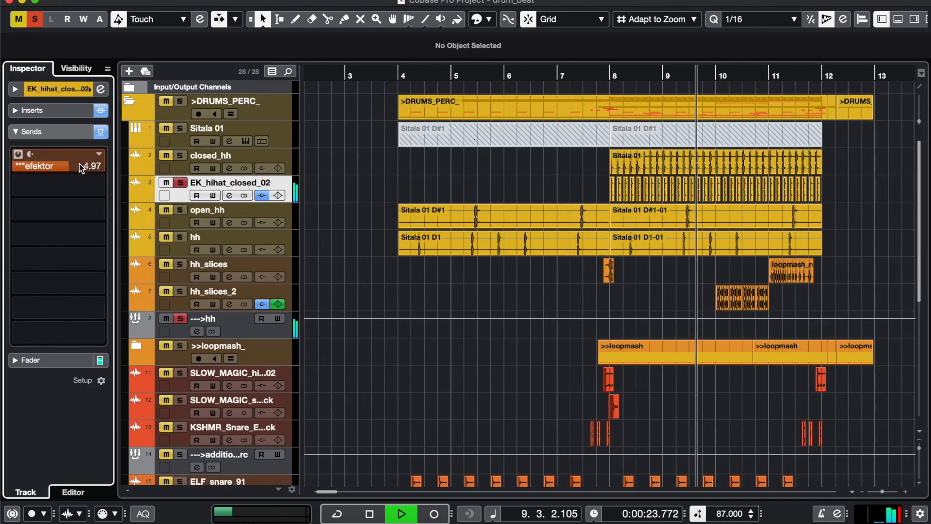
Clear the solo, colour the ***efektor track teal, and move it below ***kick_rev.
click(180, 318)
key(space)
scroll(375, 234, down, 10)
click(232, 363)
click(90, 89)
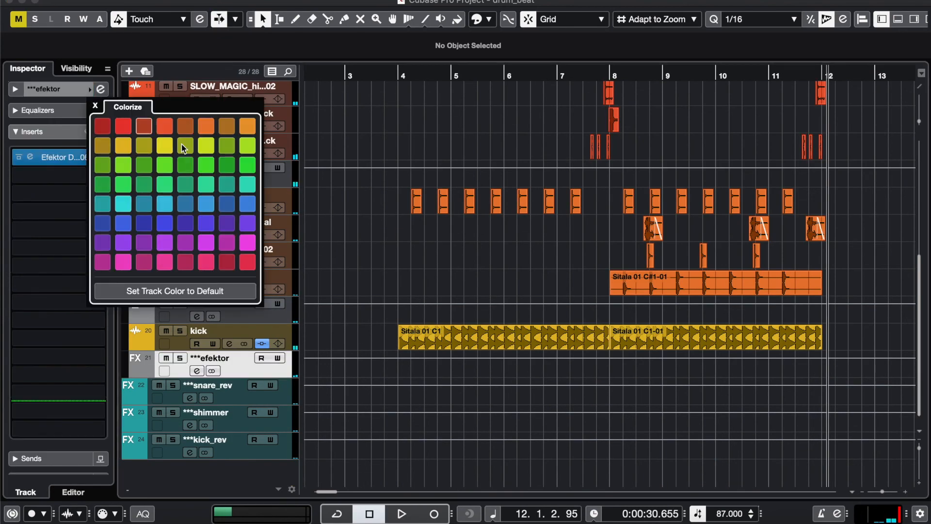
click(103, 203)
drag(237, 362, 151, 349)
Create a folder track named >FX_ and colour it teal.
right_click(262, 474)
click(447, 389)
text(>FX_)
key(Return)
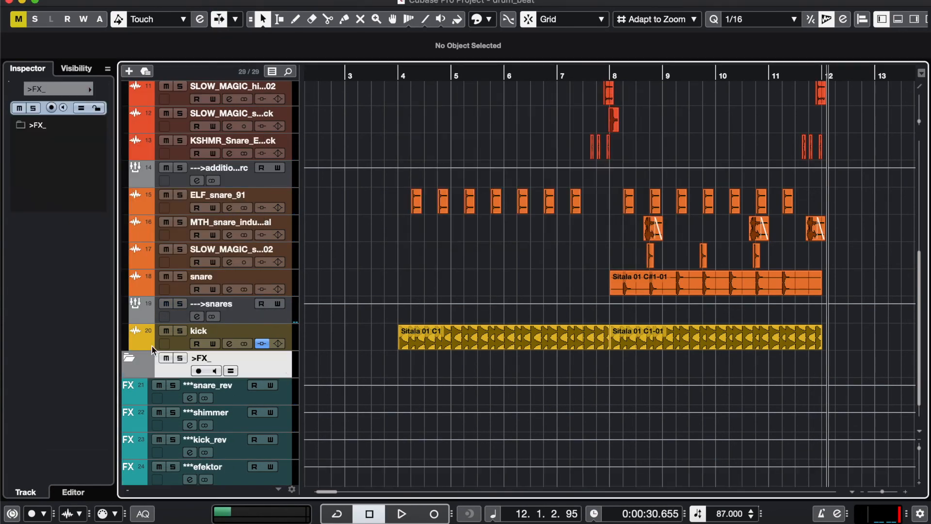
click(90, 90)
click(102, 203)
Move the ***snare_rev, ***shimmer, ***kick_rev and ***efektor tracks into the >FX_ folder.
scroll(228, 376, down, 2)
click(233, 372)
shift+click(238, 447)
drag(241, 374, 218, 339)
click(252, 338)
Look through the whole arrangement, from the hi-hat tracks down to the kick and the effects folder.
scroll(567, 267, up, 10)
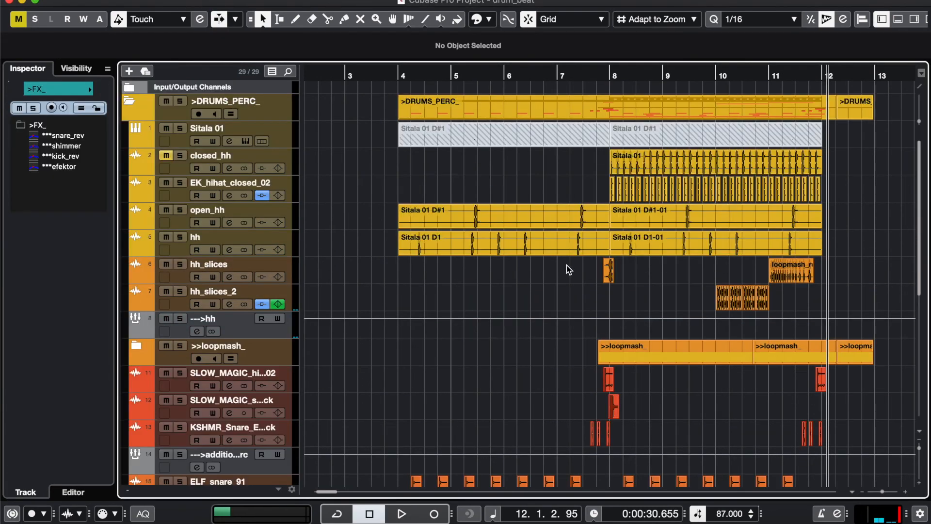
scroll(572, 265, down, 4)
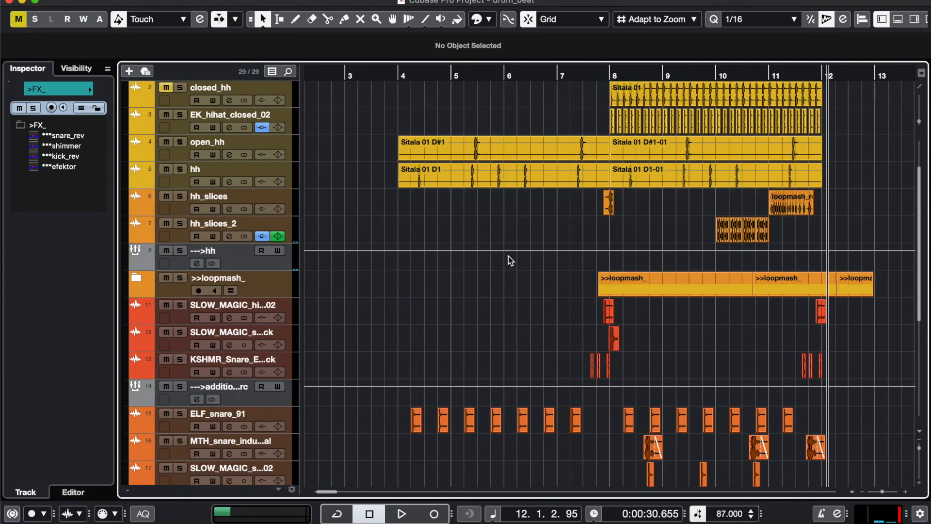
scroll(508, 256, up, 2)
scroll(509, 256, down, 10)
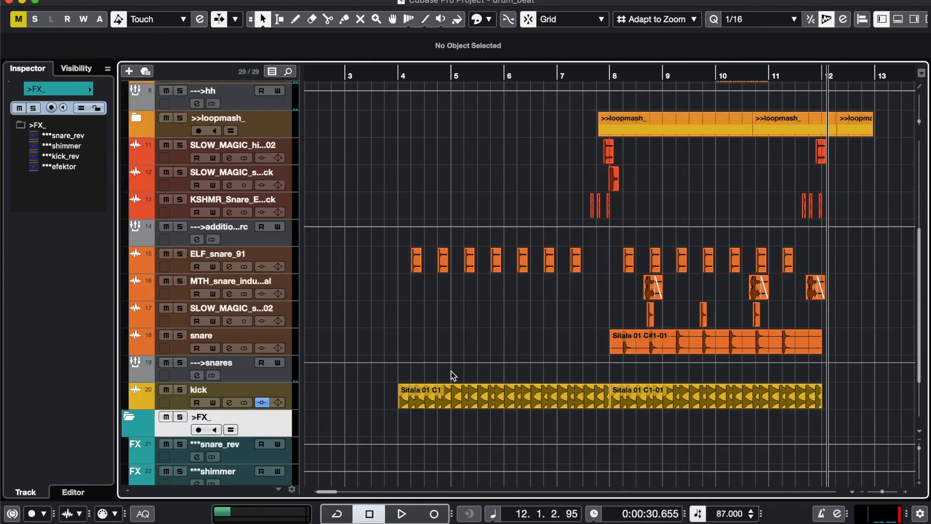
scroll(451, 371, down, 2)
scroll(451, 371, up, 3)
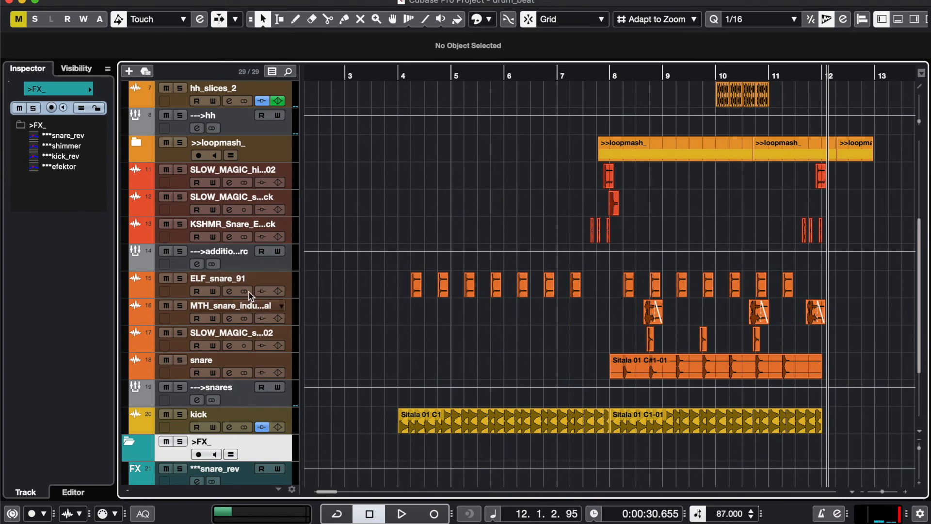
scroll(246, 199, up, 1)
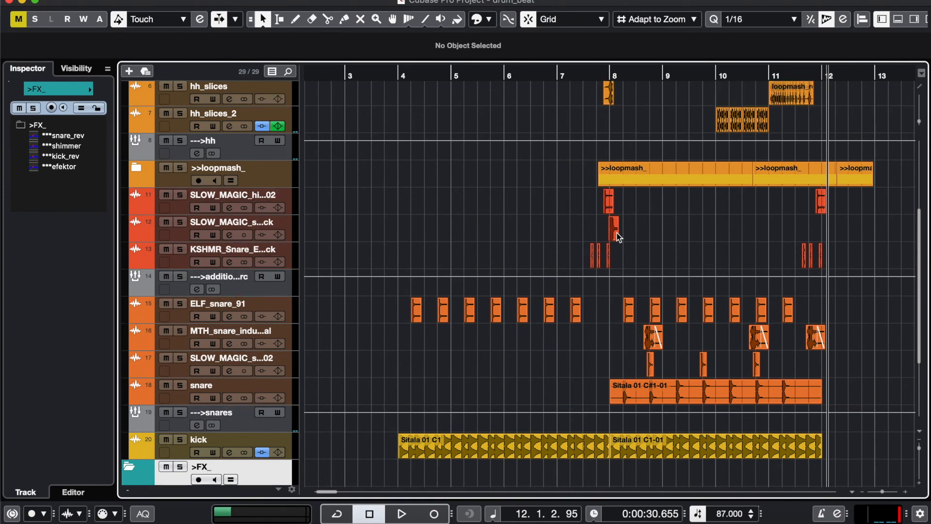
scroll(617, 237, up, 7)
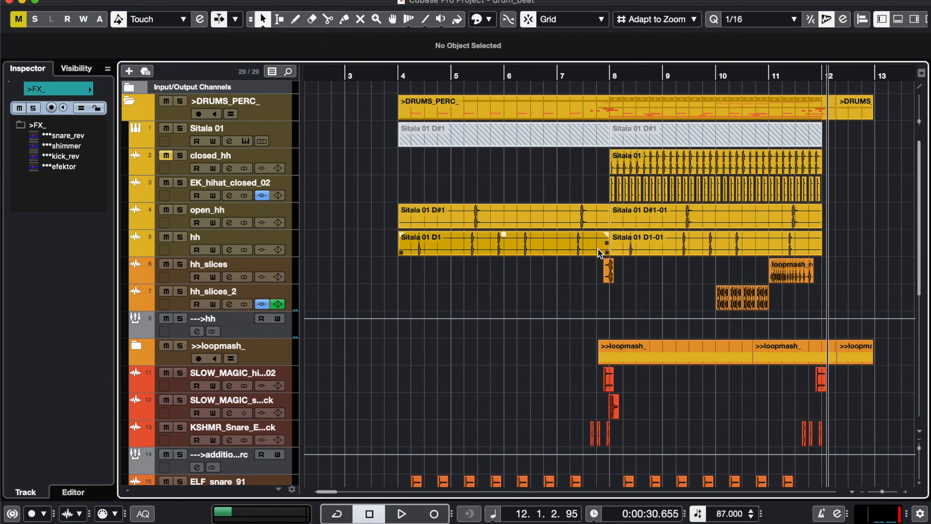
Examine the insert effects and the sends of the --->snares group channel.
scroll(600, 253, down, 7)
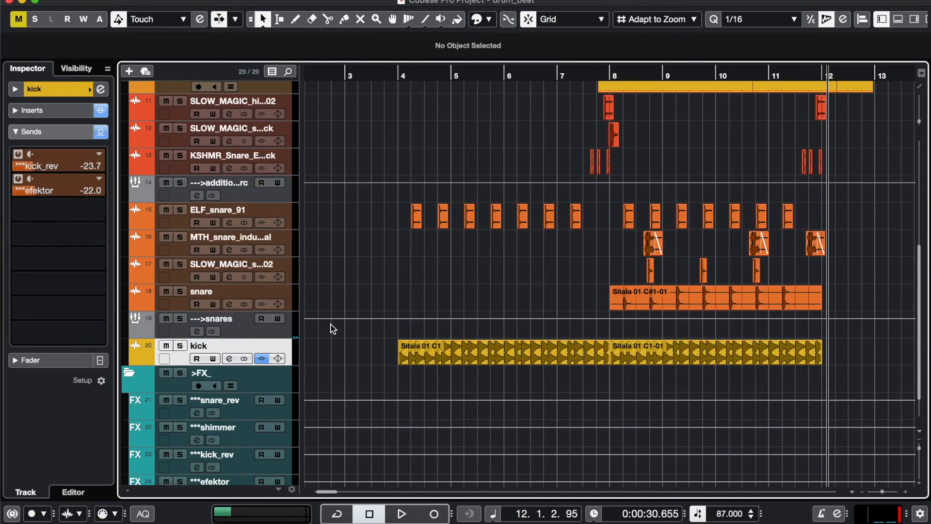
scroll(412, 252, down, 1)
scroll(417, 257, up, 3)
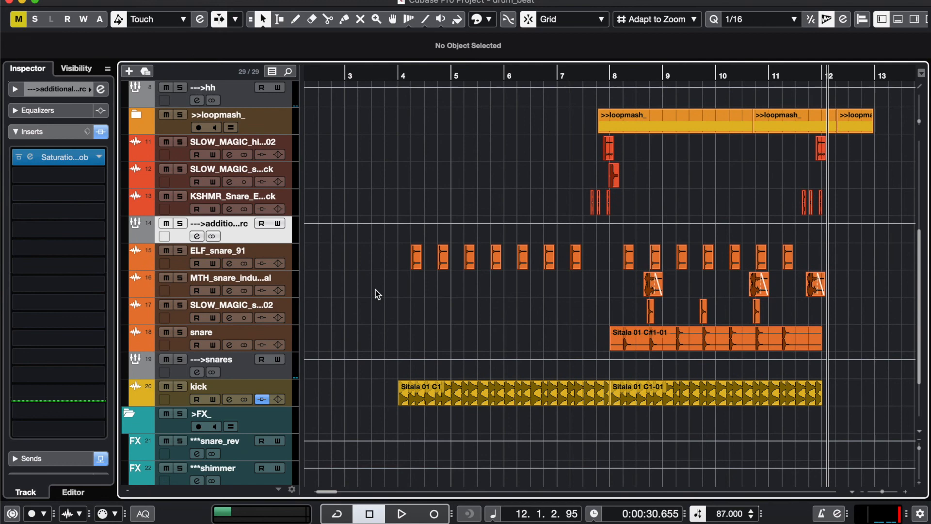
scroll(377, 295, up, 1)
click(237, 371)
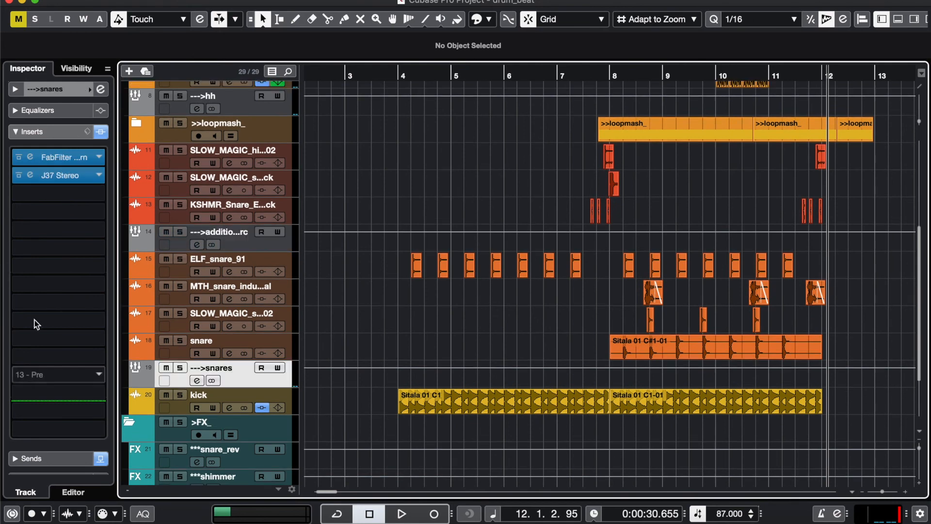
click(51, 133)
click(49, 151)
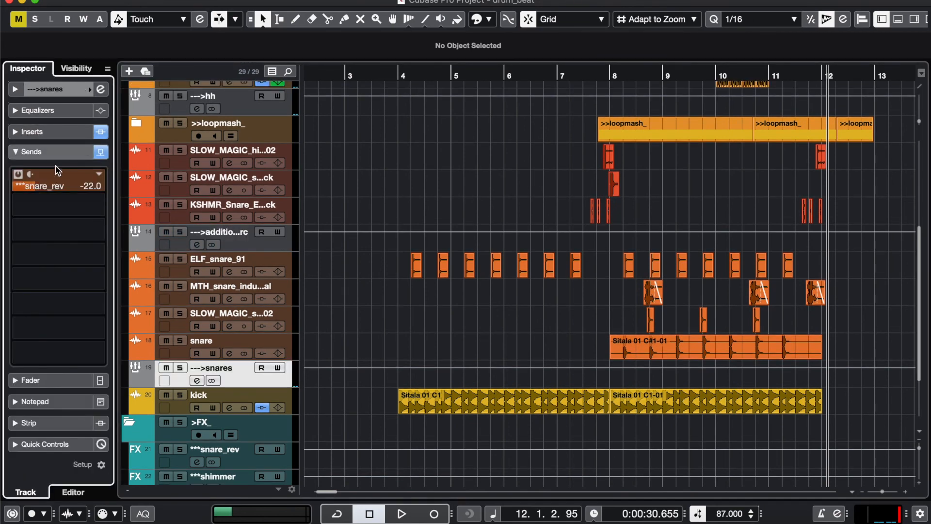
Check the insert effects on the EK_hihat_closed_02 track, open its AutoPan settings for inspection, and close them.
scroll(208, 226, up, 5)
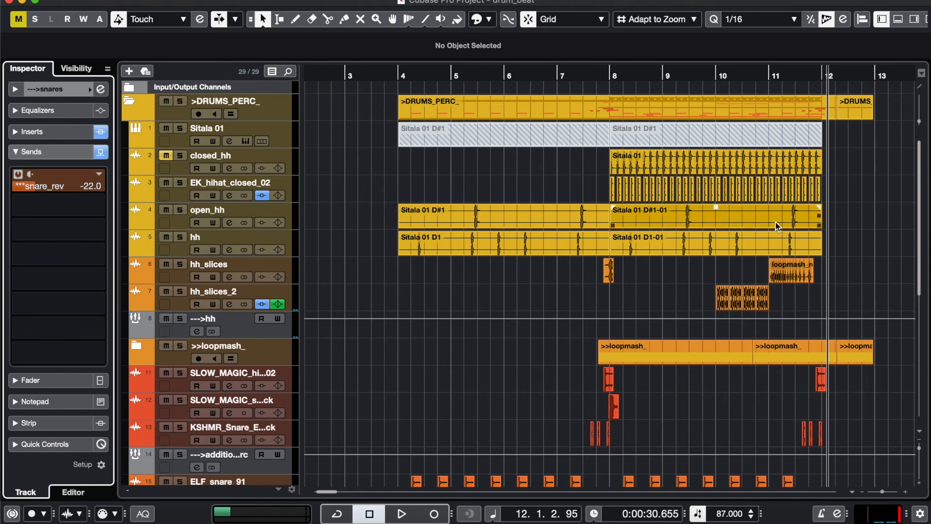
scroll(630, 373, down, 6)
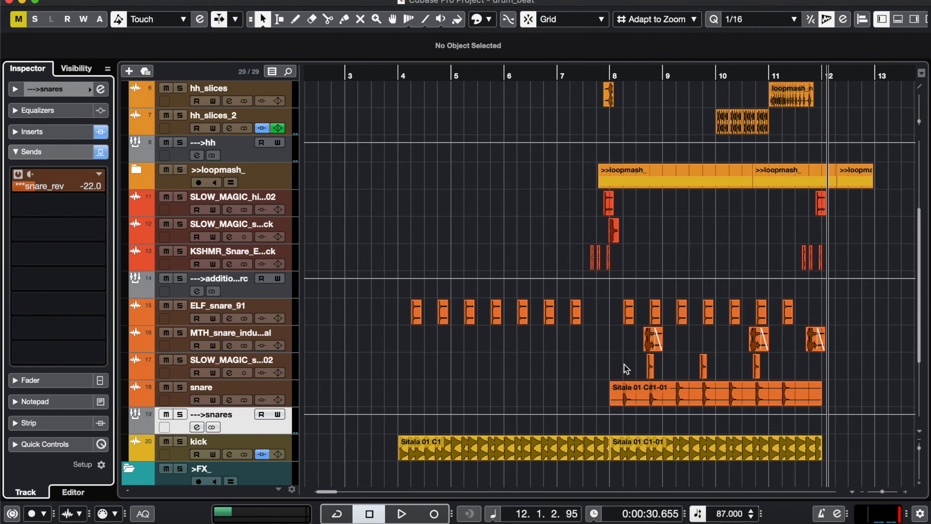
scroll(626, 368, up, 6)
click(179, 170)
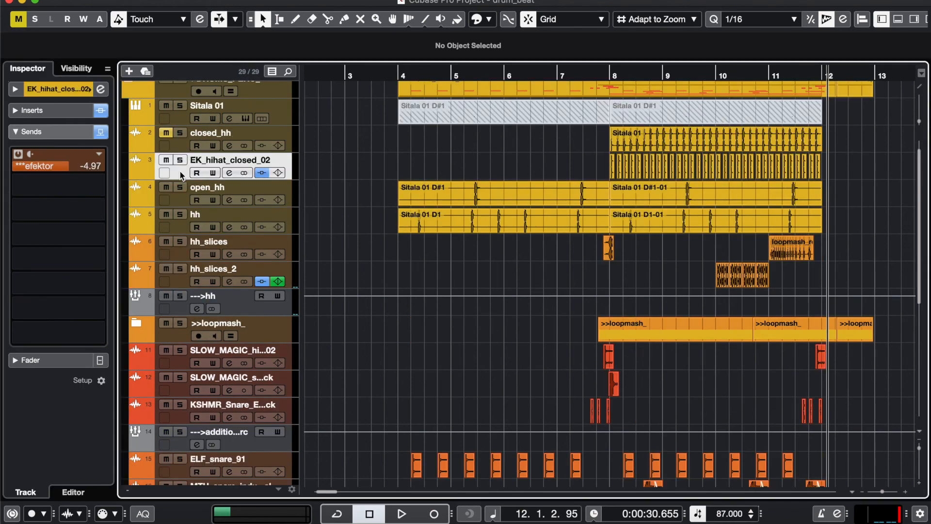
click(32, 110)
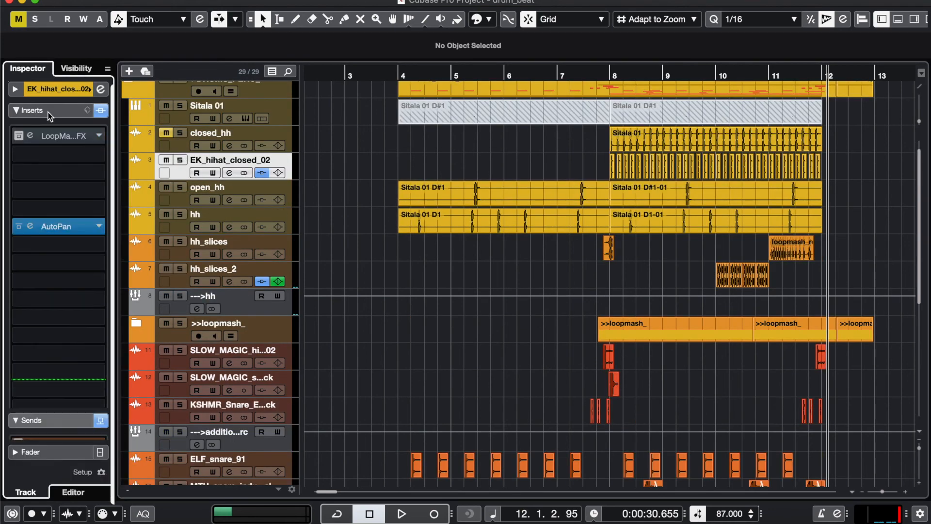
click(55, 227)
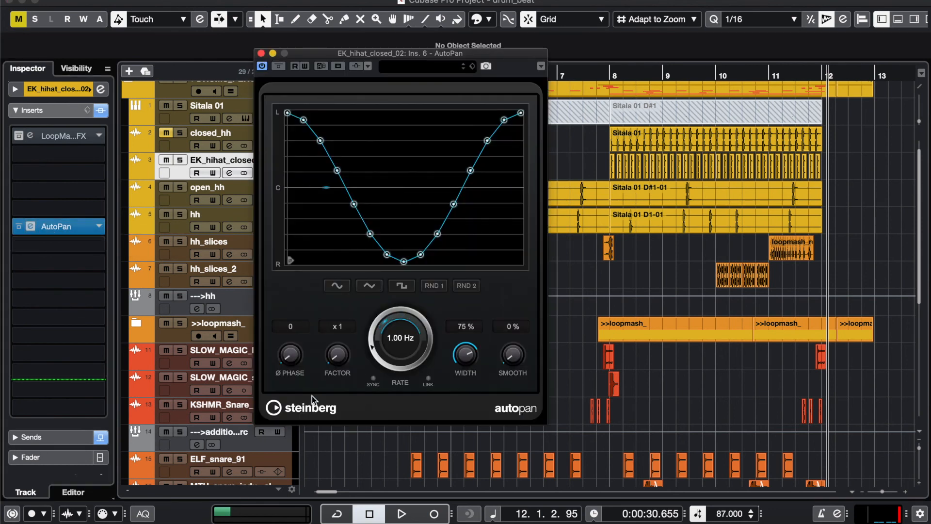
click(260, 53)
Examine the insert effects and the sends of the kick track.
scroll(209, 291, down, 6)
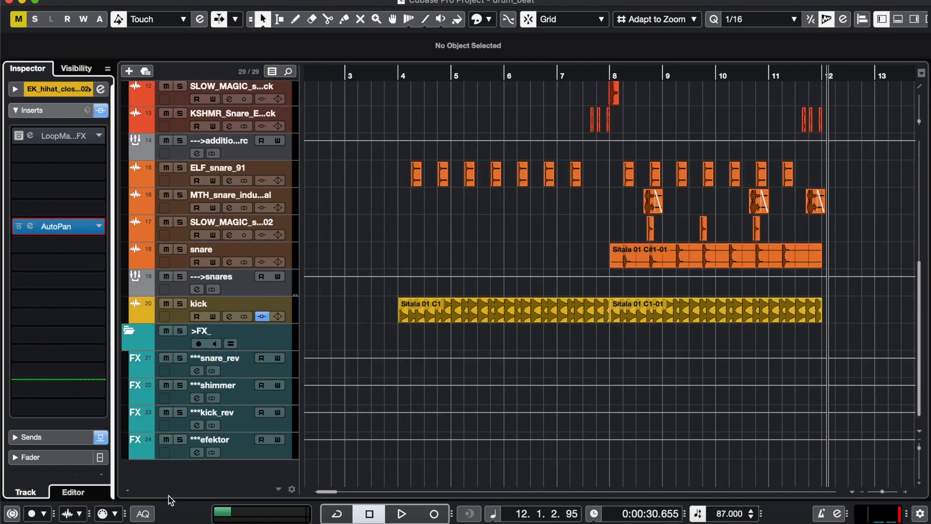
click(183, 320)
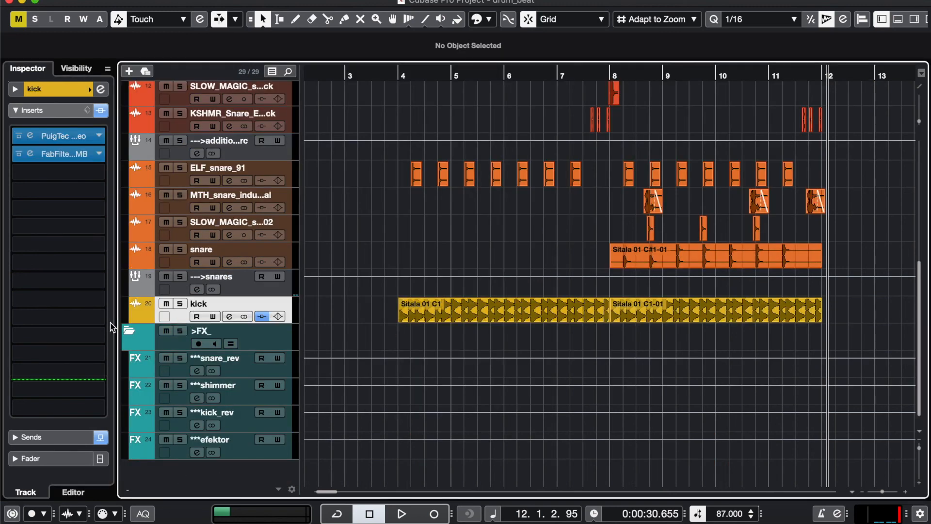
click(68, 110)
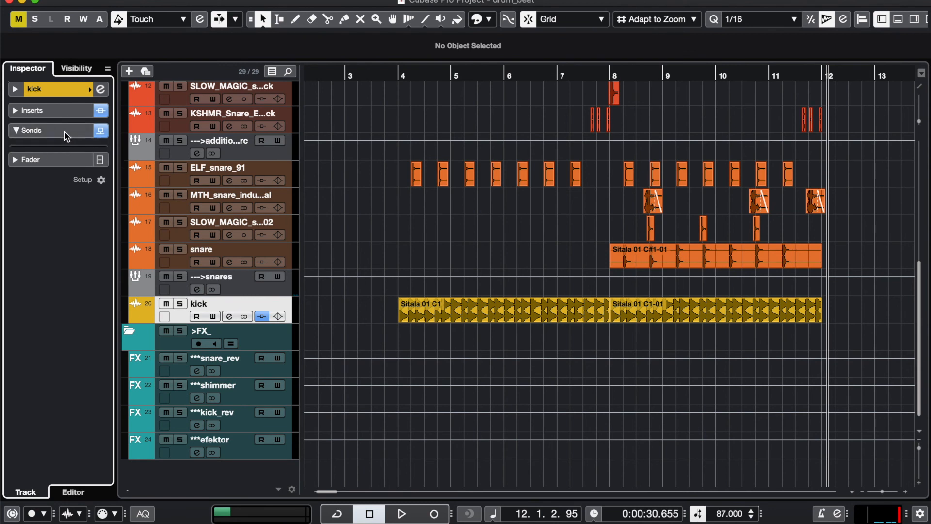
click(64, 130)
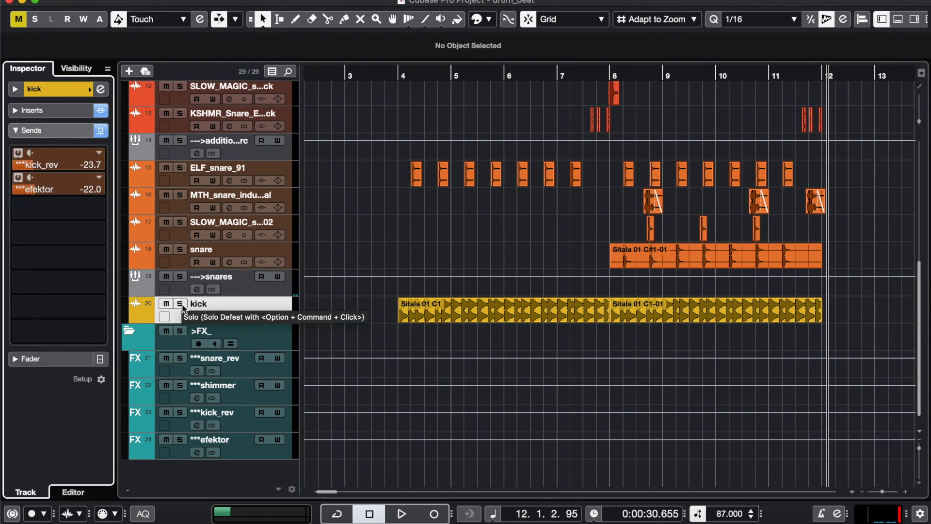
Solo the kick and play it from bar 4 with its sends bypassed and with them active, and clear the solo.
click(181, 305)
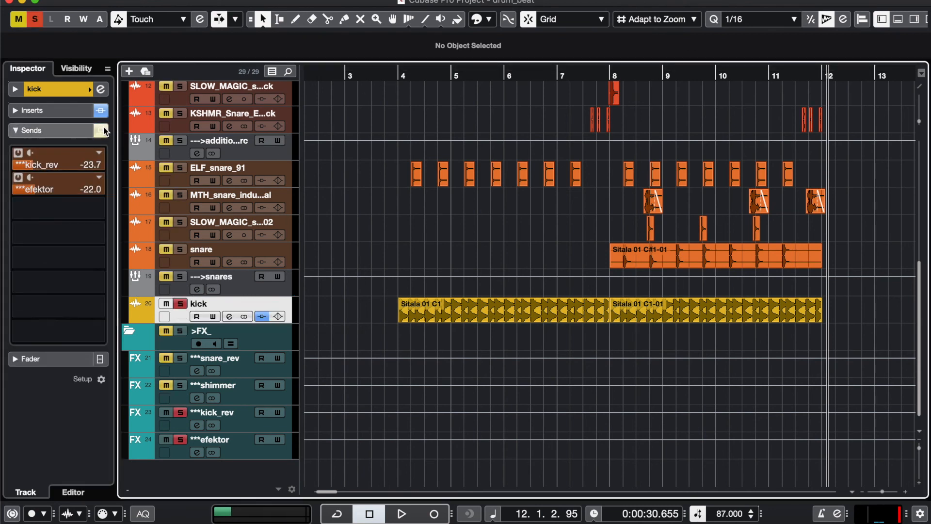
click(399, 76)
key(space)
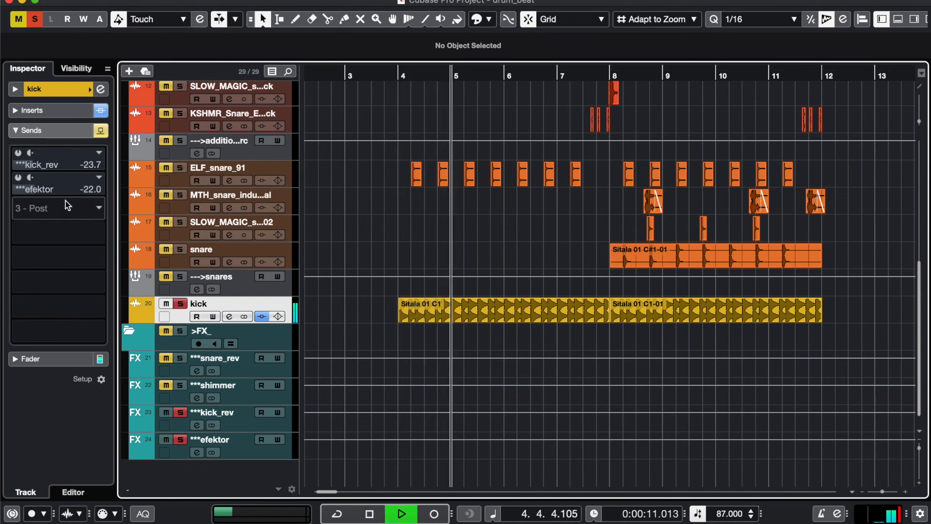
key(space)
click(101, 130)
key(space)
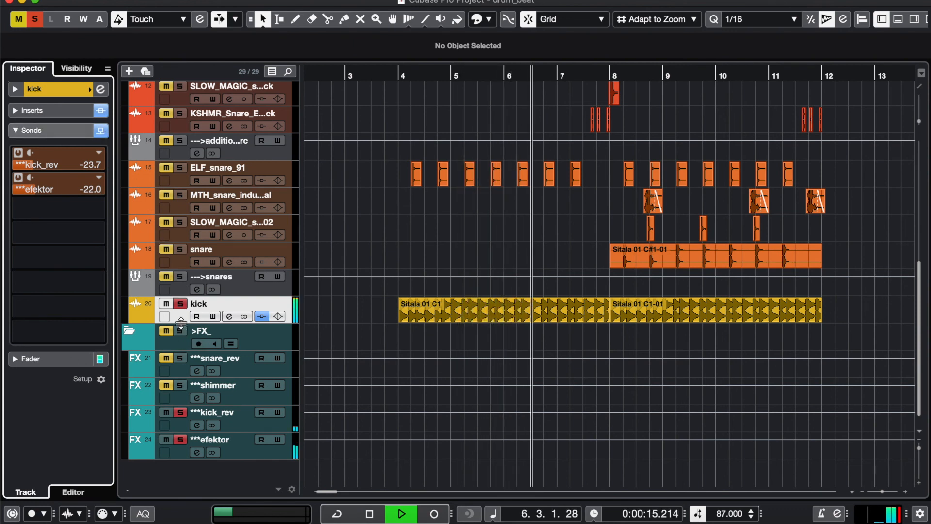
key(space)
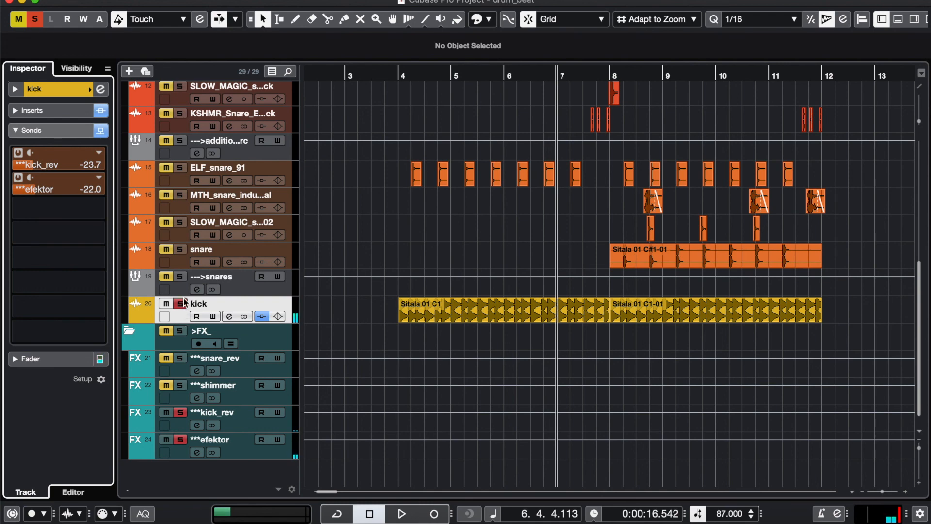
click(180, 303)
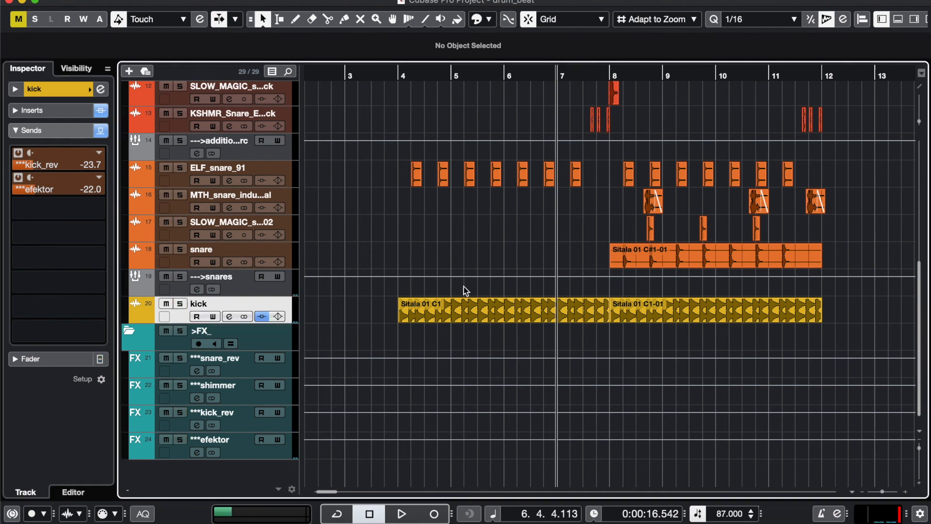
Look over the arrangement and play the complete drum beat from bar 4 to just past bar 13.
scroll(464, 286, up, 5)
scroll(468, 289, down, 3)
scroll(470, 289, up, 10)
scroll(473, 291, down, 2)
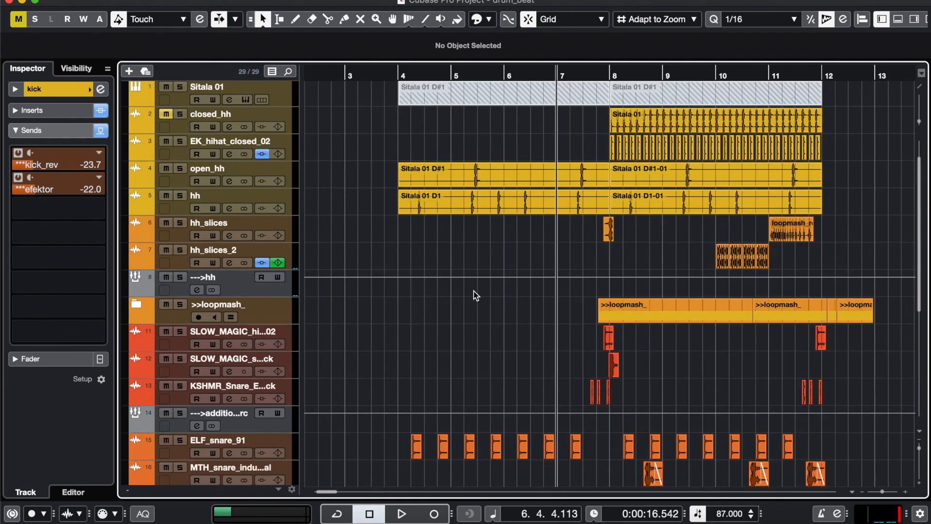
scroll(475, 295, up, 3)
scroll(476, 295, down, 1)
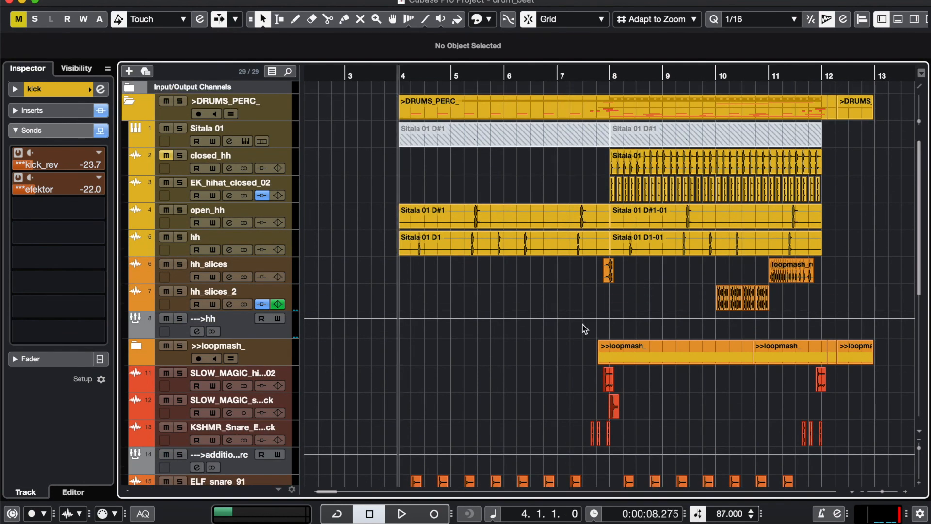
scroll(583, 327, down, 1)
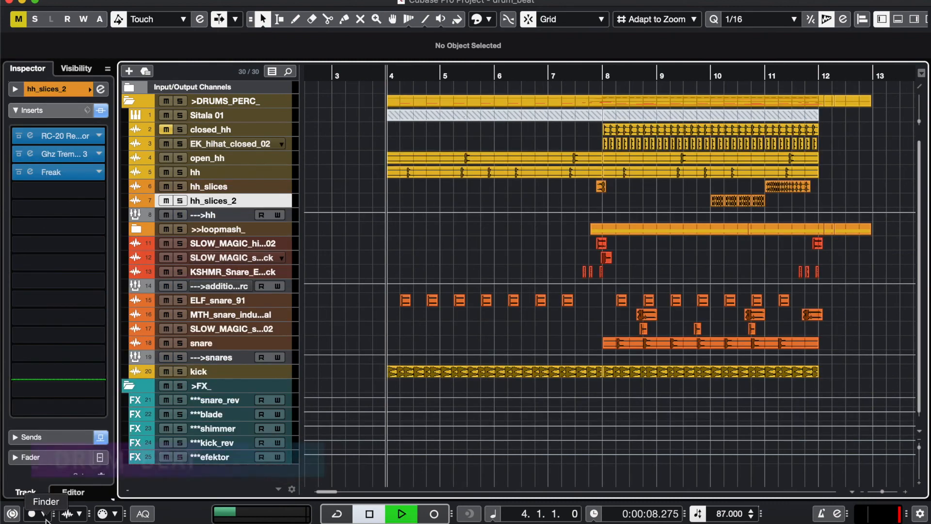
key(space)
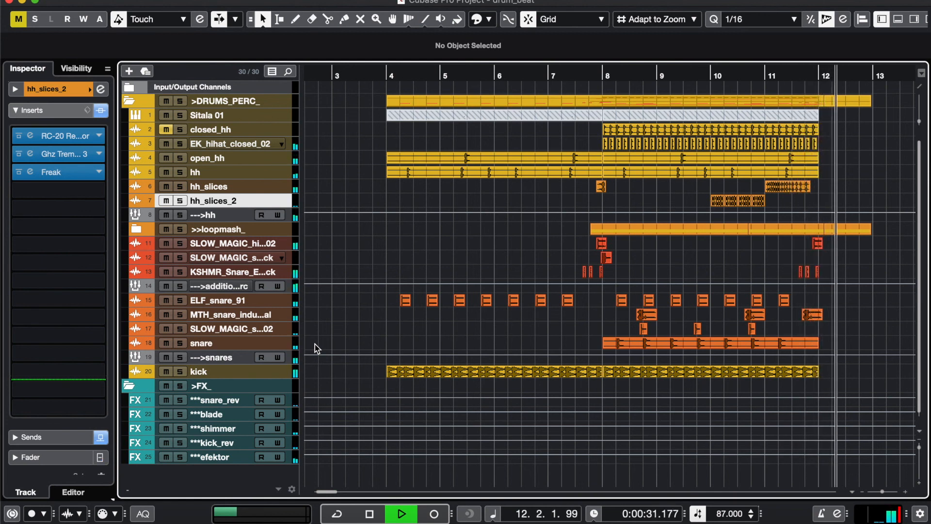
key(space)
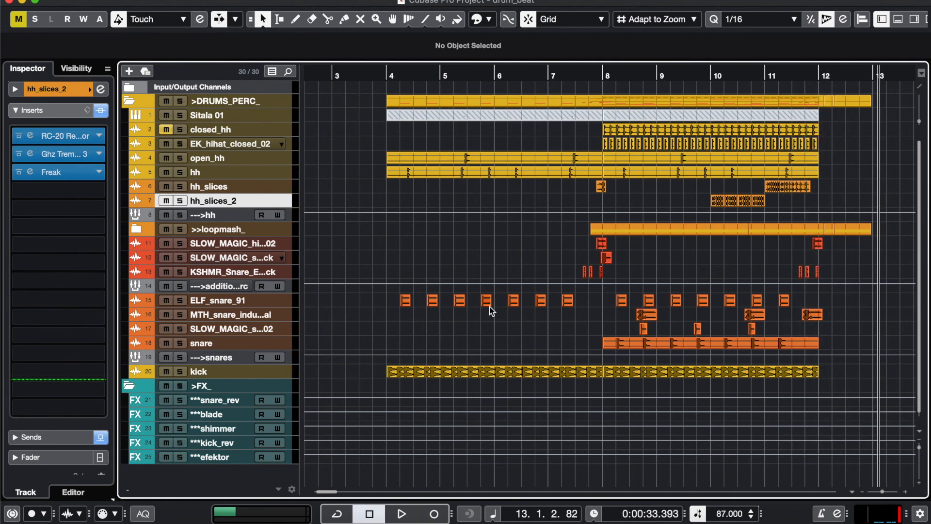